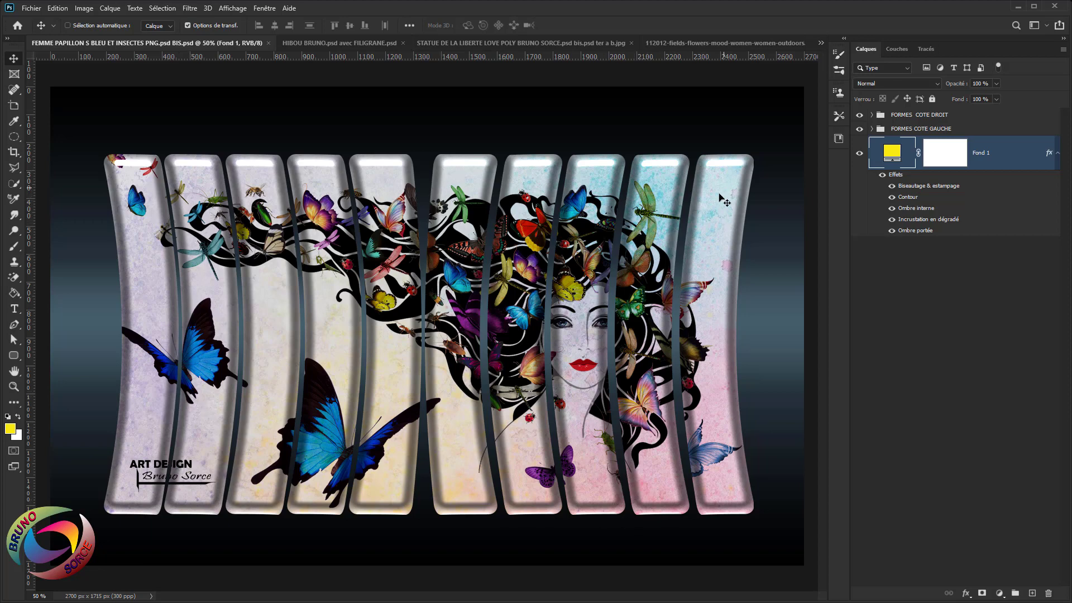
Browse the open multi-panel example artworks one after another, ending on the FEMME PAPILLON S BLEU ET INSECTES document
{"action": "left_click", "coordinate": [821, 43]}
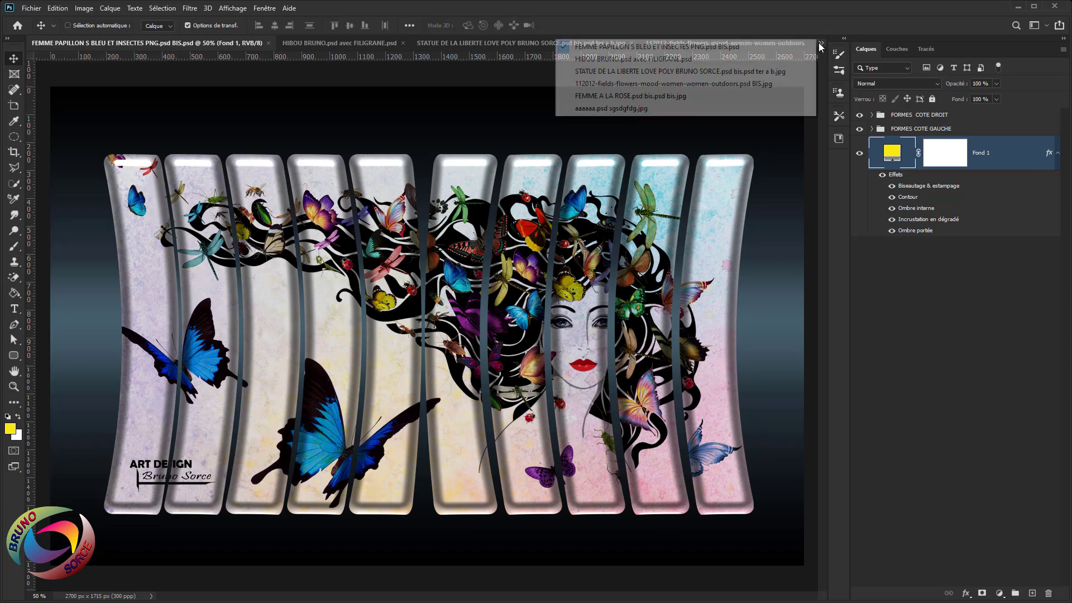
{"action": "left_click", "coordinate": [614, 60]}
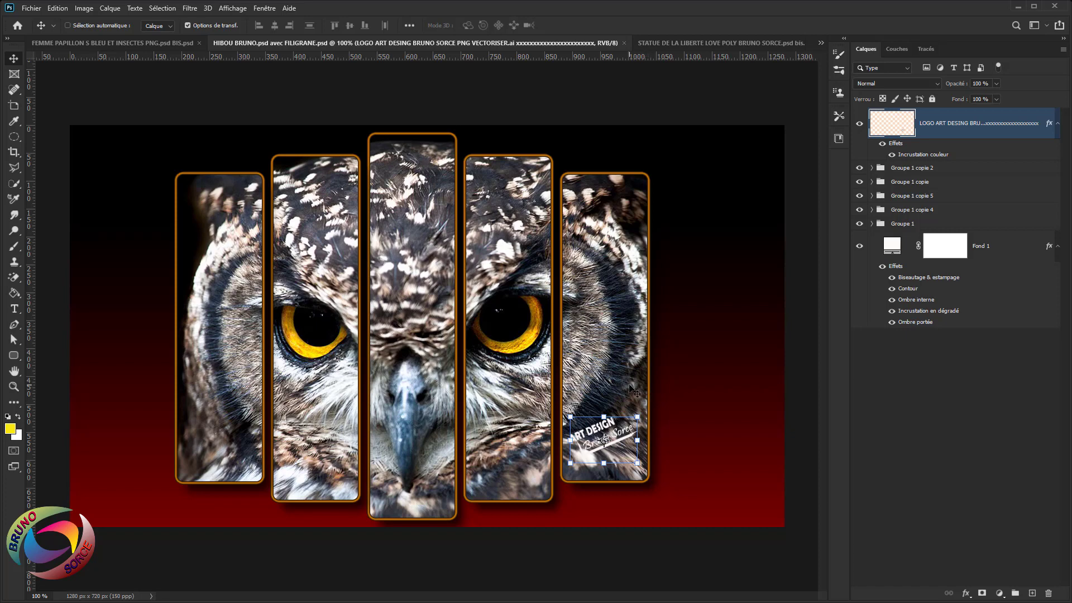
{"action": "left_click", "coordinate": [821, 42]}
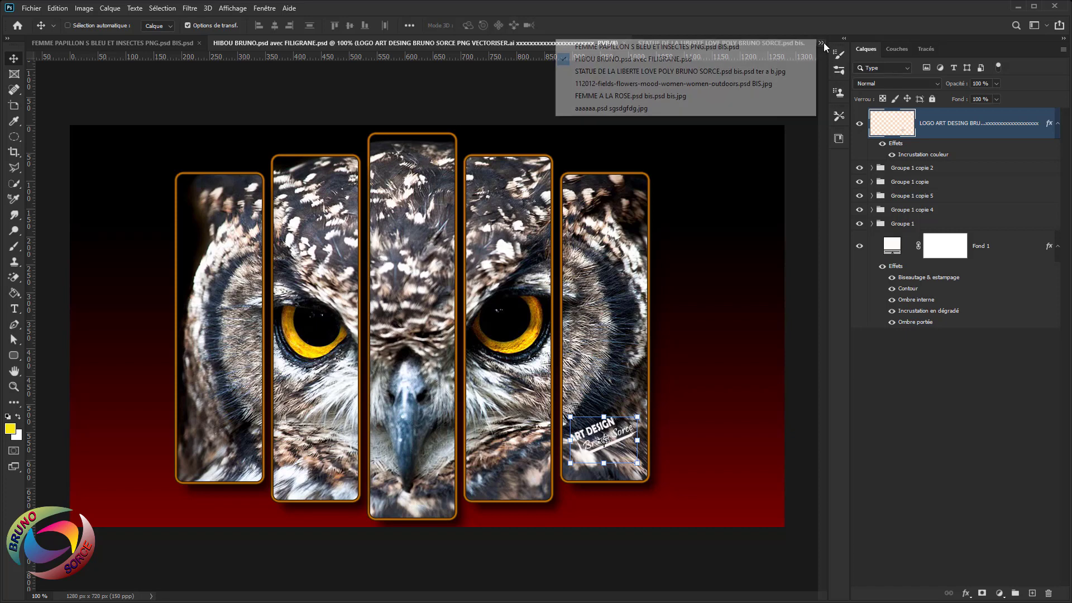
{"action": "left_click", "coordinate": [670, 71]}
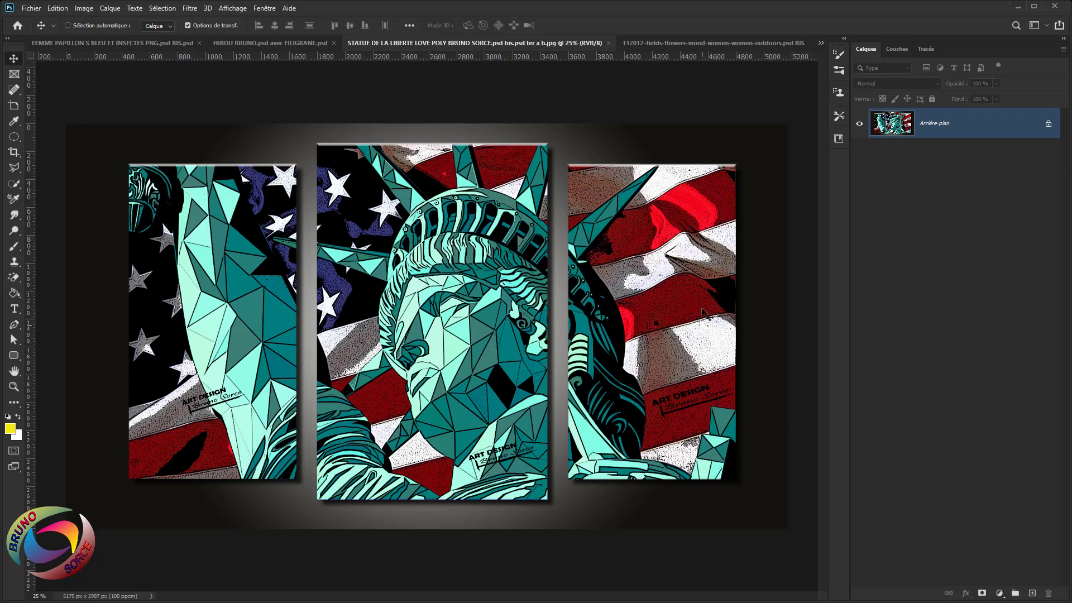
{"action": "left_click", "coordinate": [821, 42]}
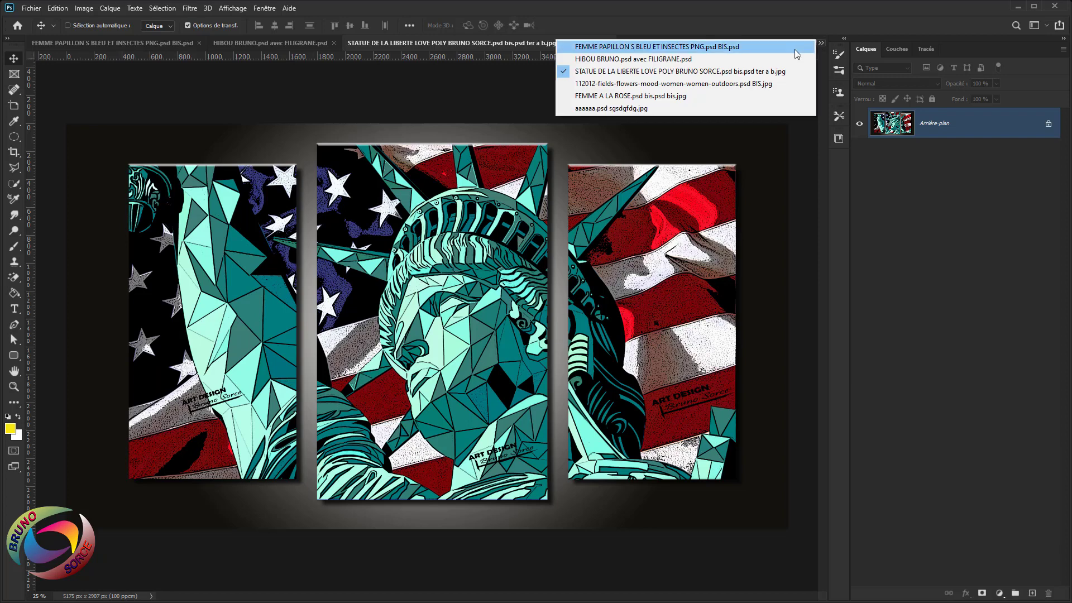
{"action": "left_click", "coordinate": [597, 84]}
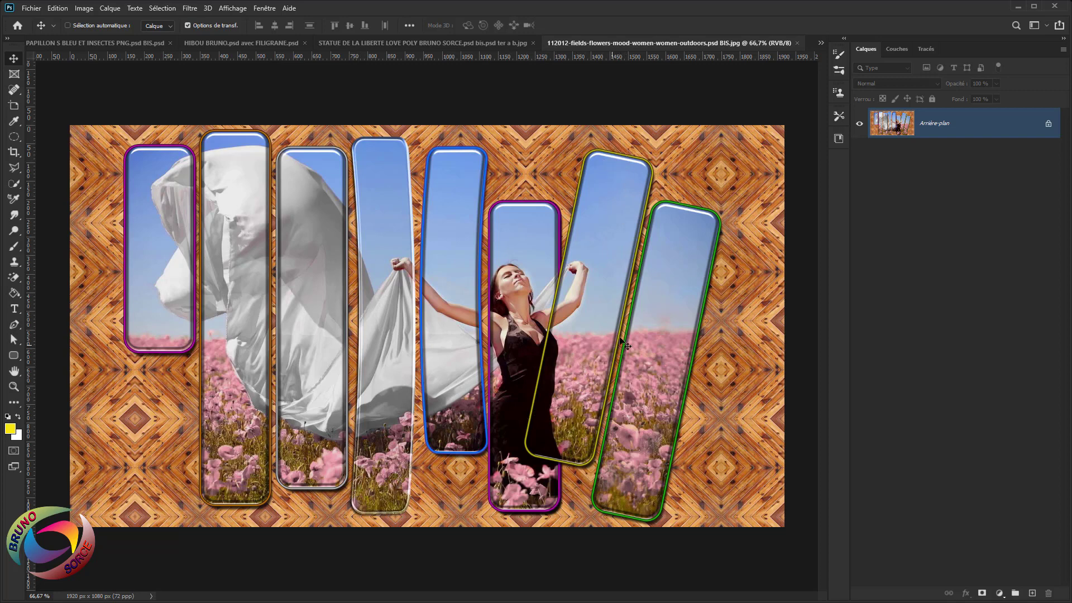
{"action": "left_click", "coordinate": [820, 45]}
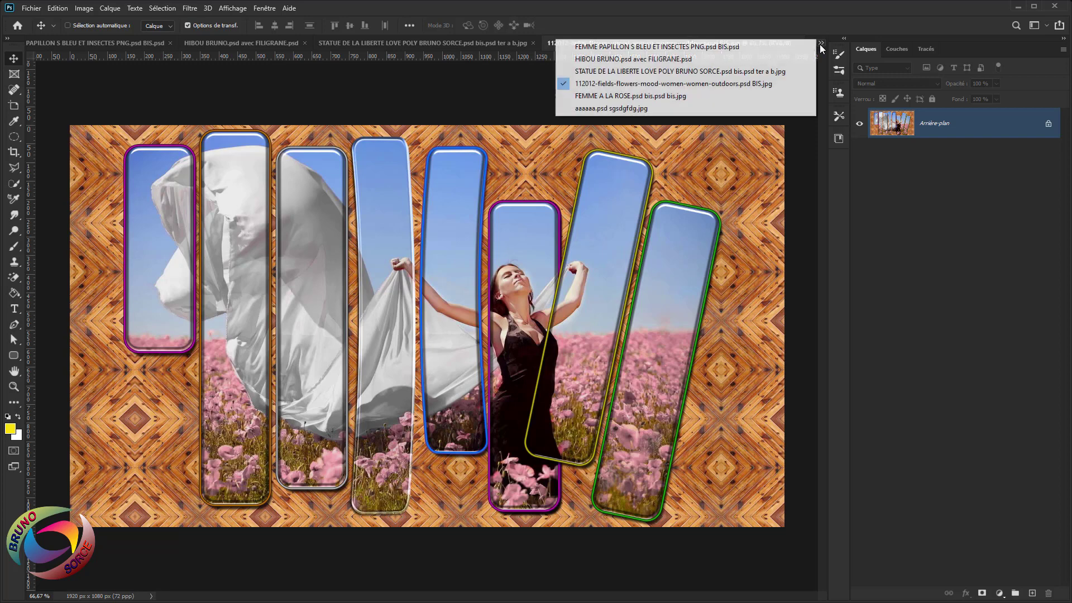
{"action": "left_click", "coordinate": [645, 96]}
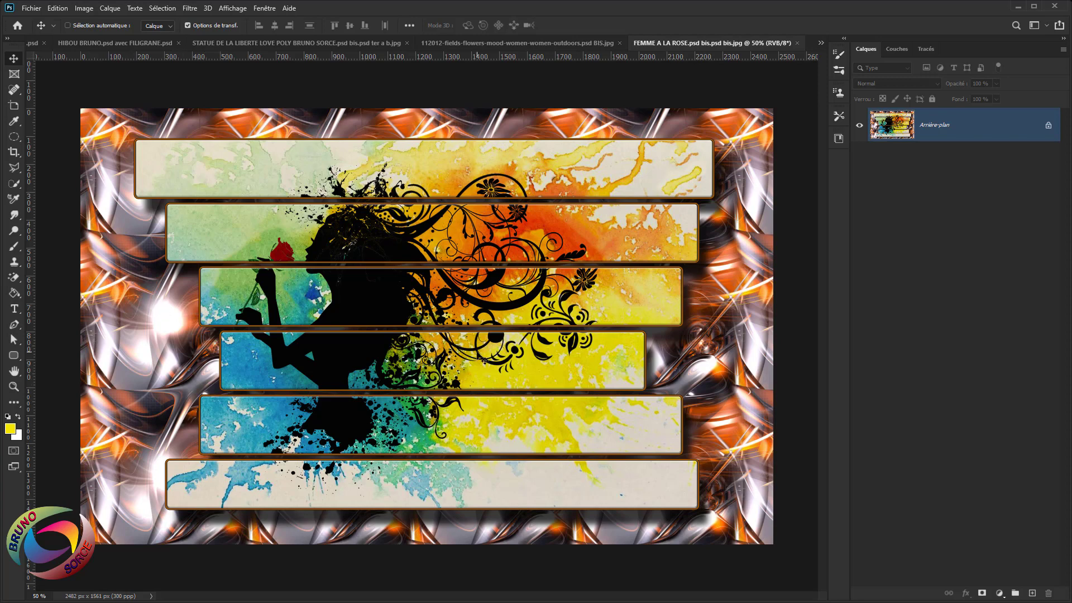
{"action": "left_click", "coordinate": [821, 45]}
{"action": "left_click", "coordinate": [619, 110]}
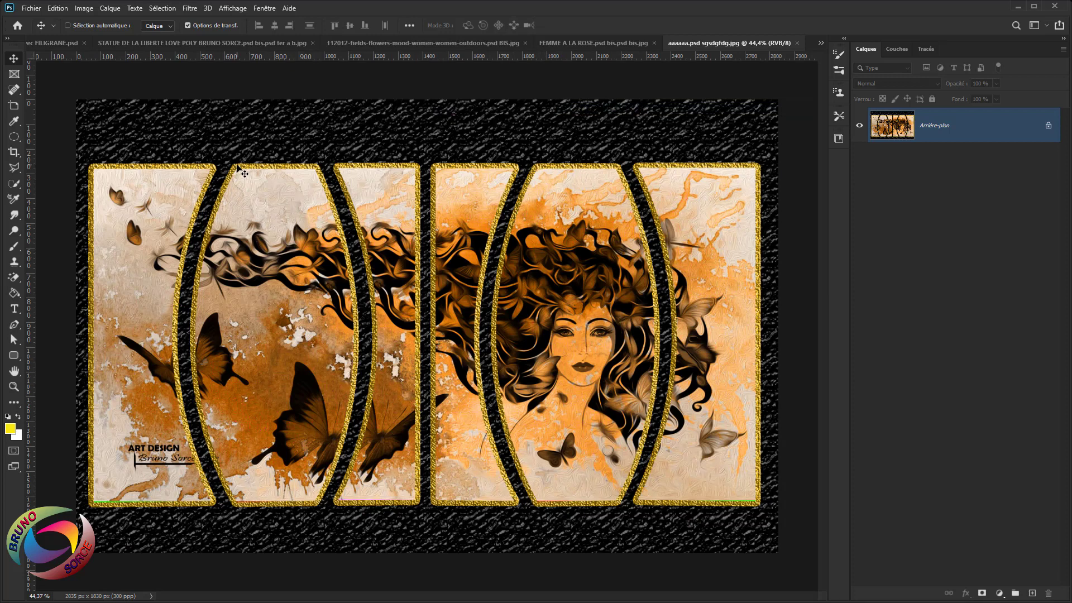
{"action": "left_click", "coordinate": [821, 43]}
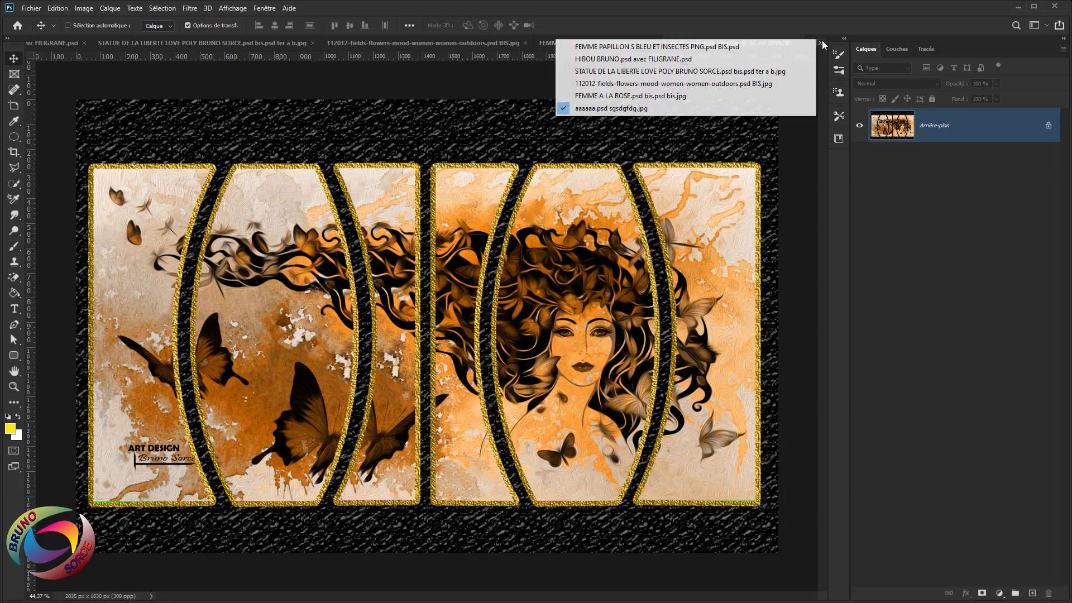
{"action": "left_click", "coordinate": [716, 49]}
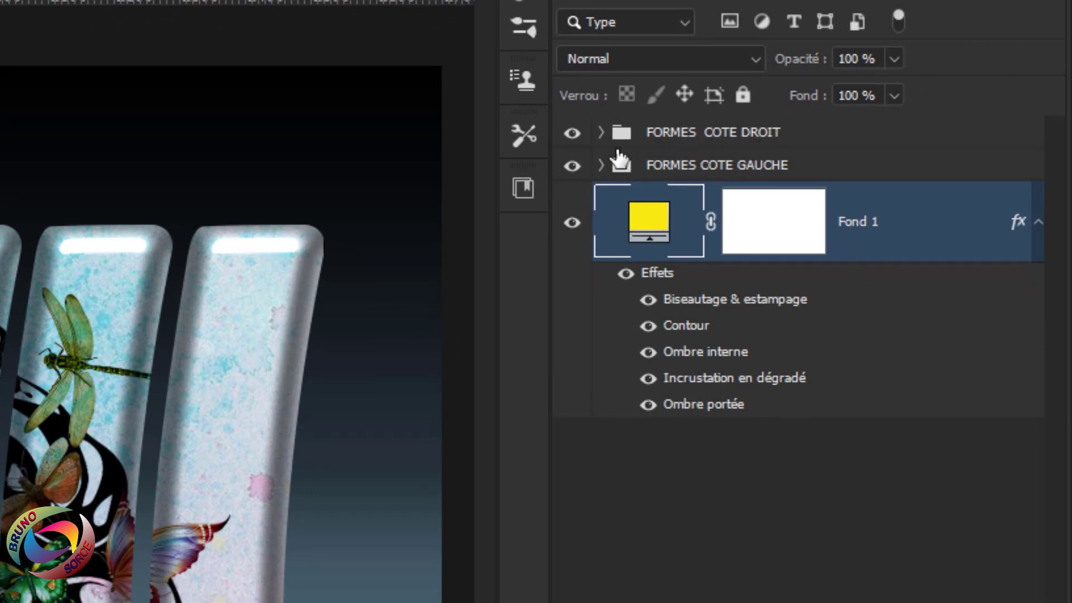
Examine the contents of the FORMES COTE GAUCHE group and its Groupe 1 subgroup
{"action": "left_click", "coordinate": [602, 166]}
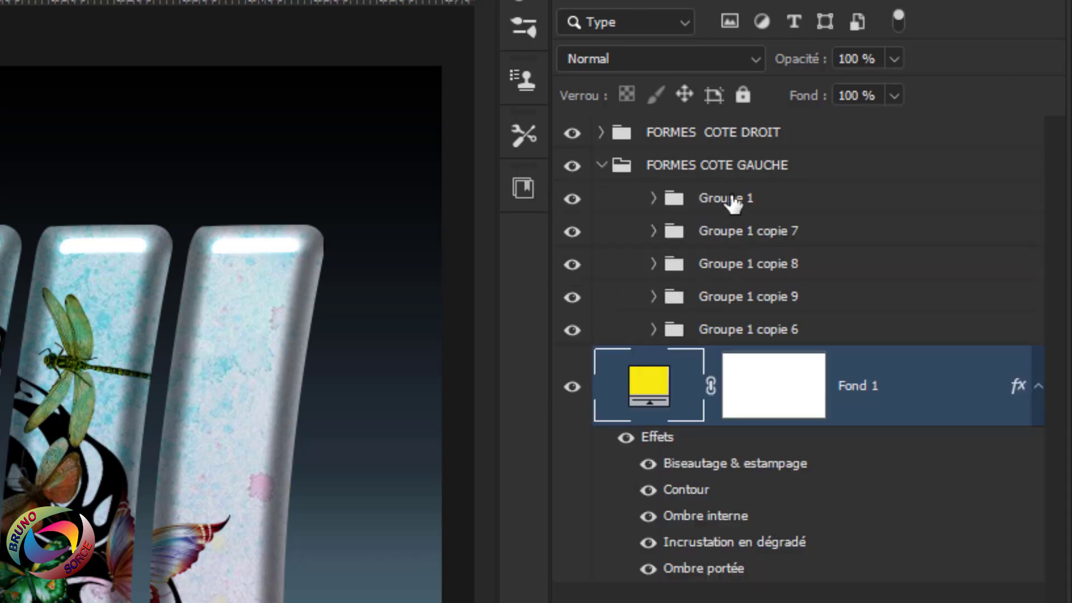
{"action": "left_click", "coordinate": [653, 198]}
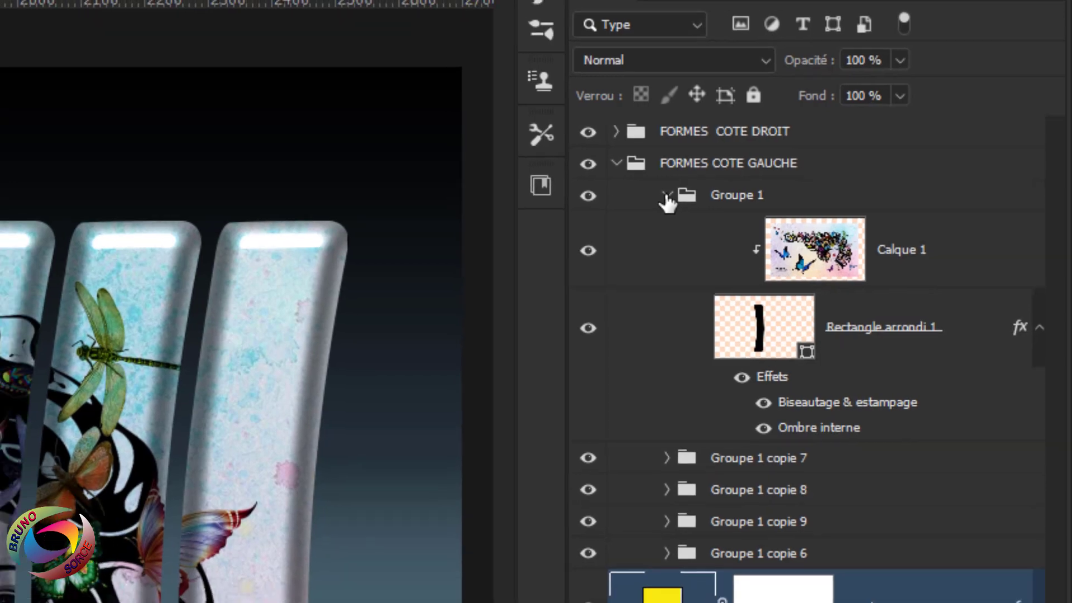
{"action": "left_click", "coordinate": [666, 195]}
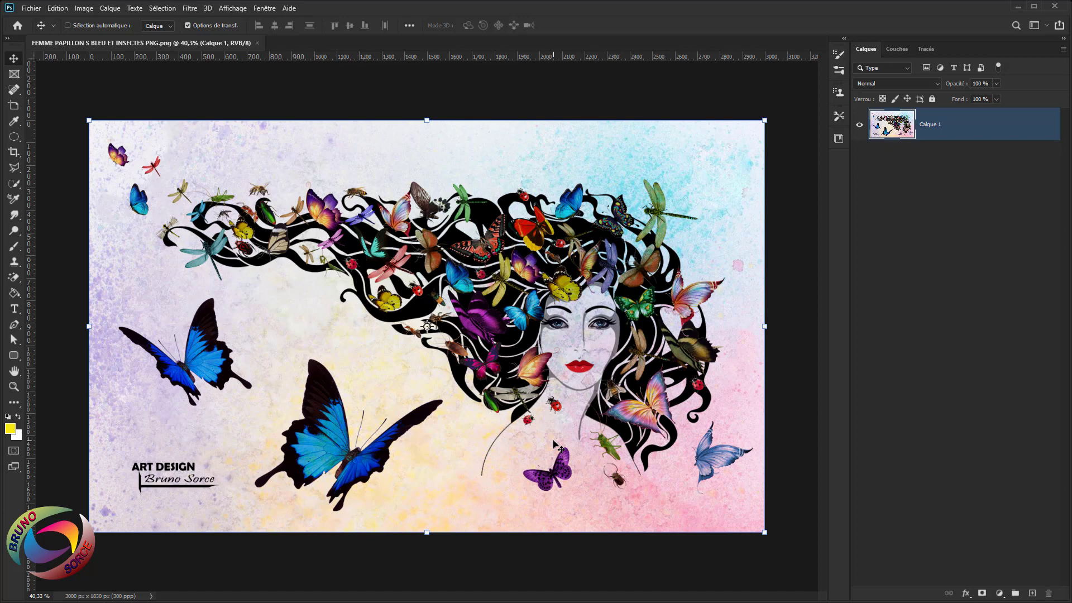
Leave Calque 1 unlocked and place a vertical guide at the horizontal centre of the canvas, at about 1500 px
{"action": "key", "text": "ctrl+/"}
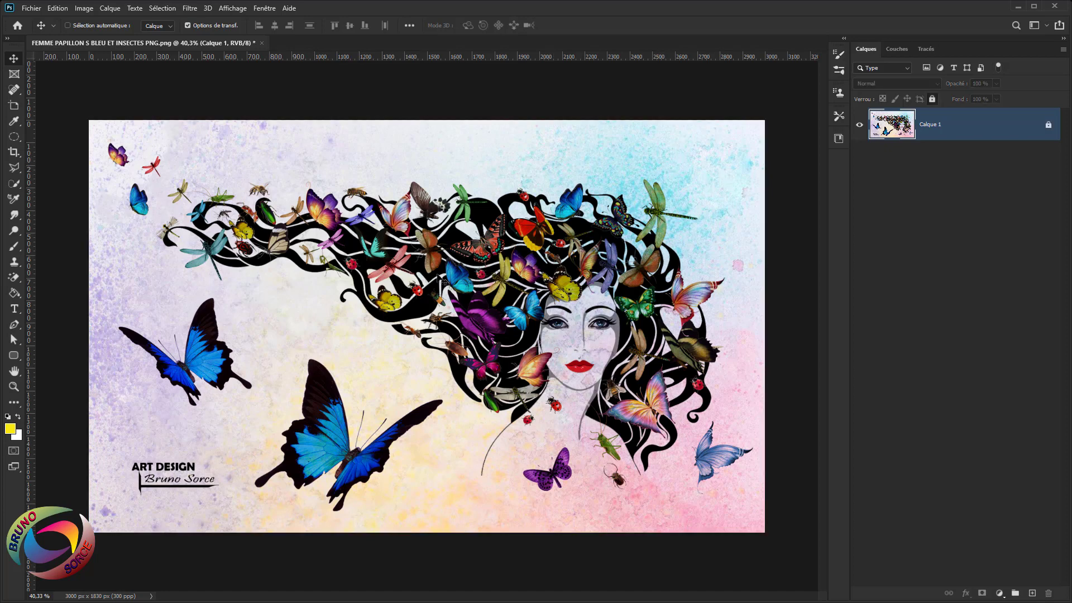
{"action": "left_click", "coordinate": [1049, 127]}
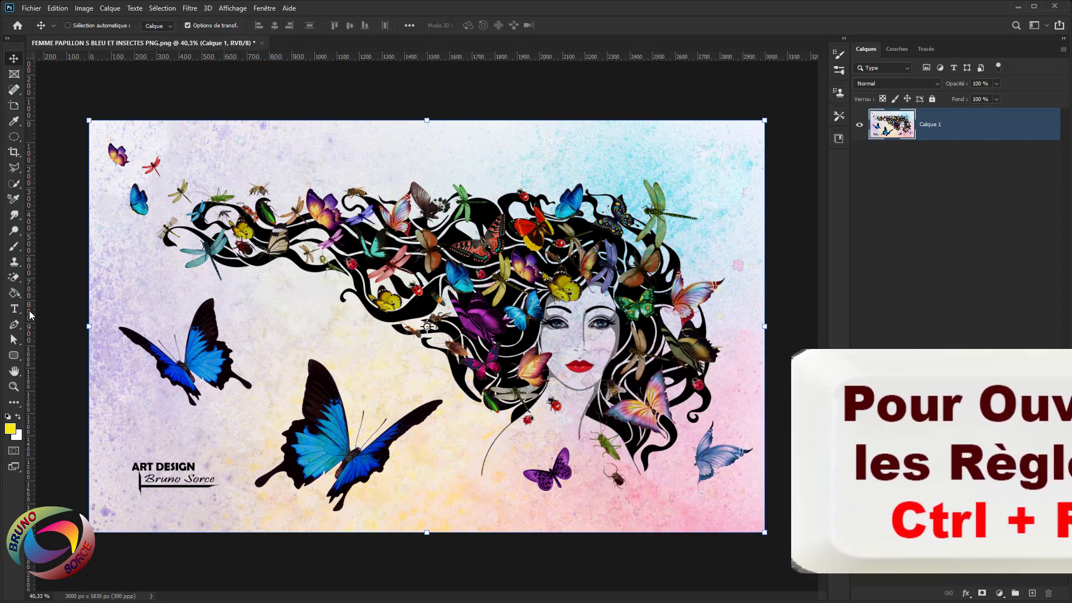
{"action": "left_click_drag", "start_coordinate": [31, 315], "coordinate": [428, 359]}
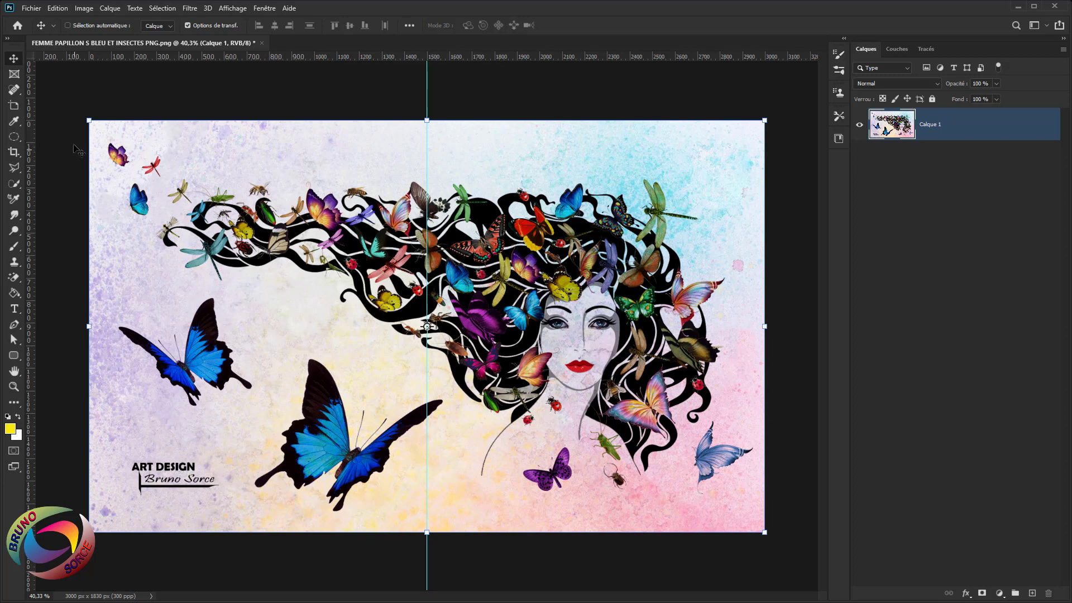
Set the grid colour to Vert with a solid line style in the guides, grid and slices preferences
{"action": "left_click", "coordinate": [63, 11]}
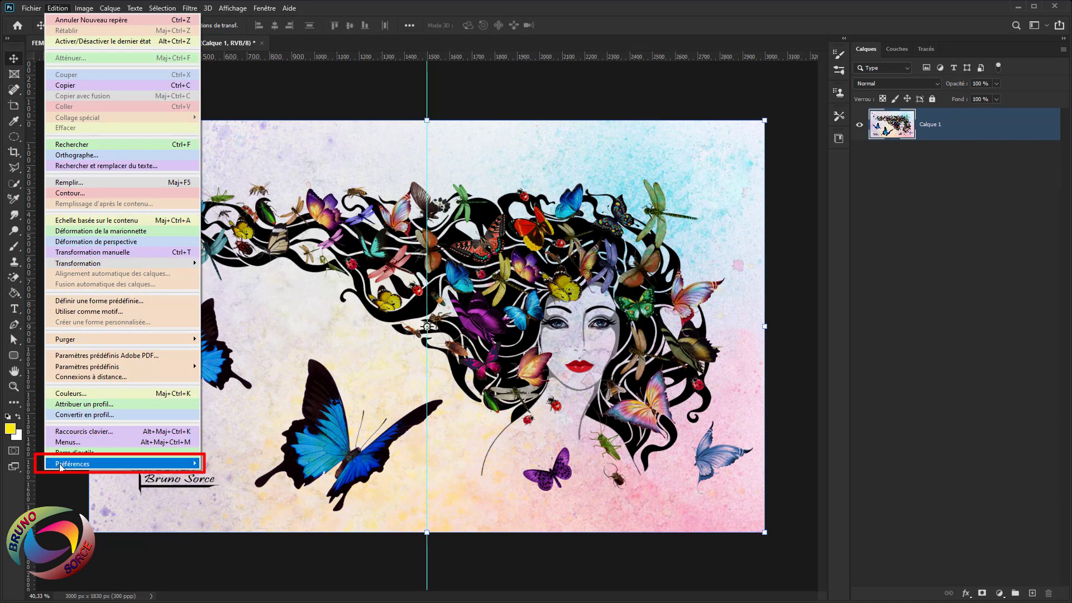
{"action": "mouse_move", "coordinate": [57, 463]}
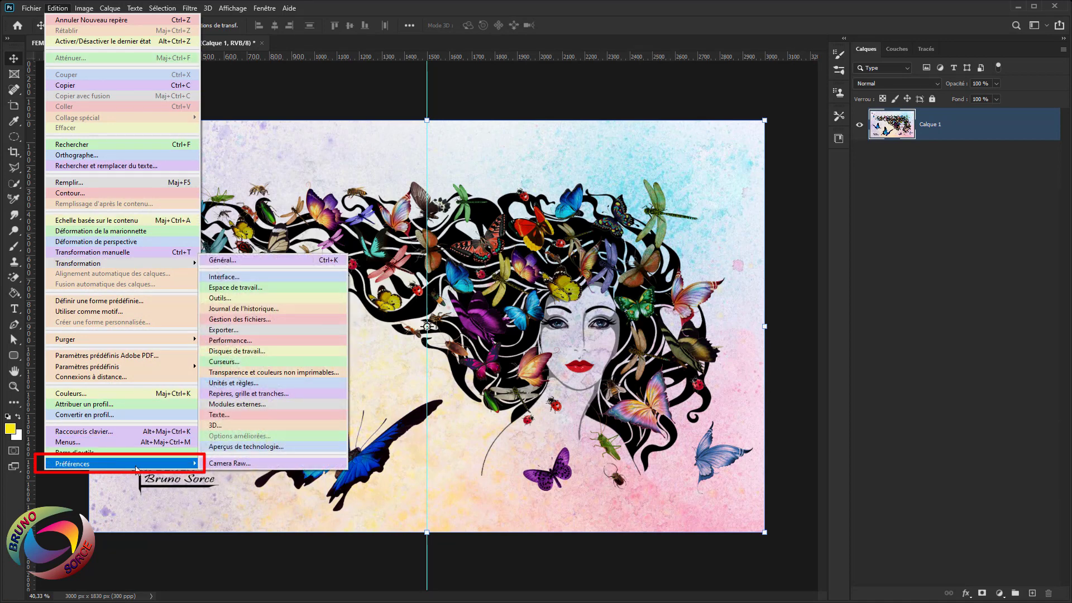
{"action": "left_click", "coordinate": [250, 395]}
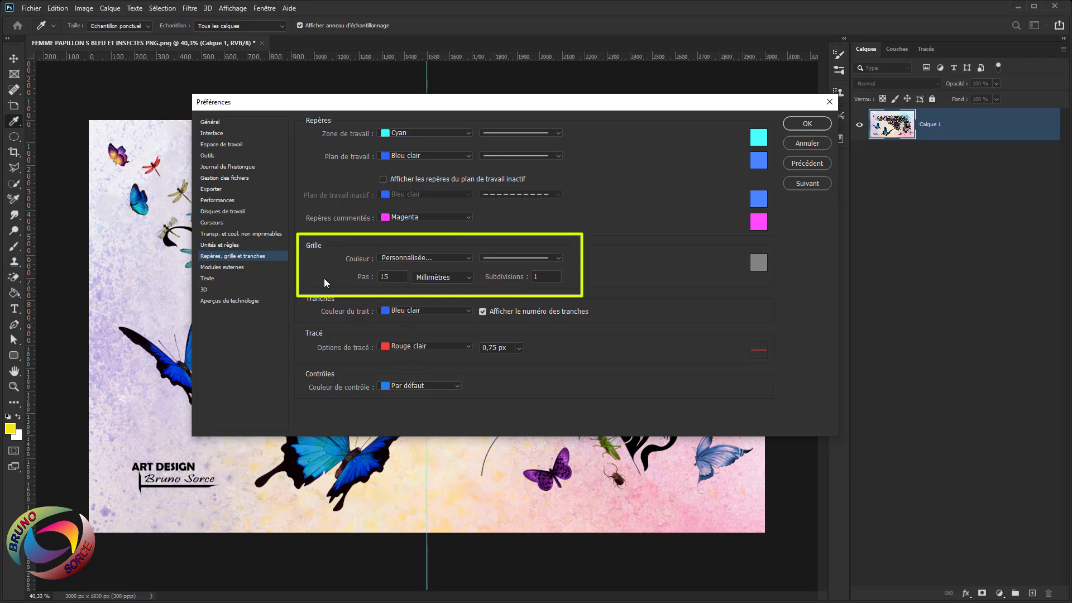
{"action": "left_click", "coordinate": [434, 259]}
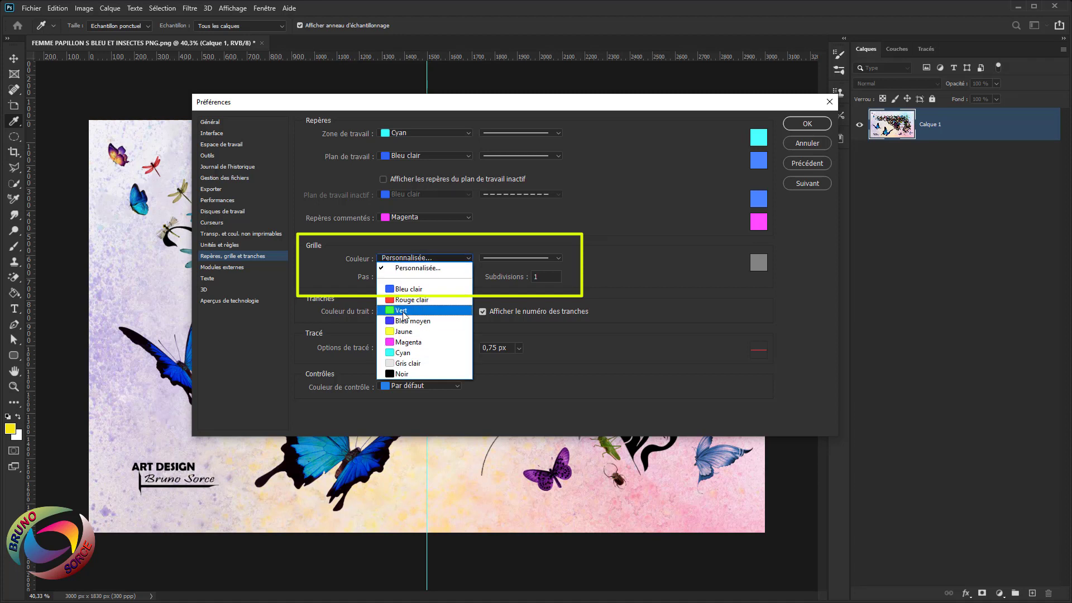
{"action": "left_click", "coordinate": [402, 311]}
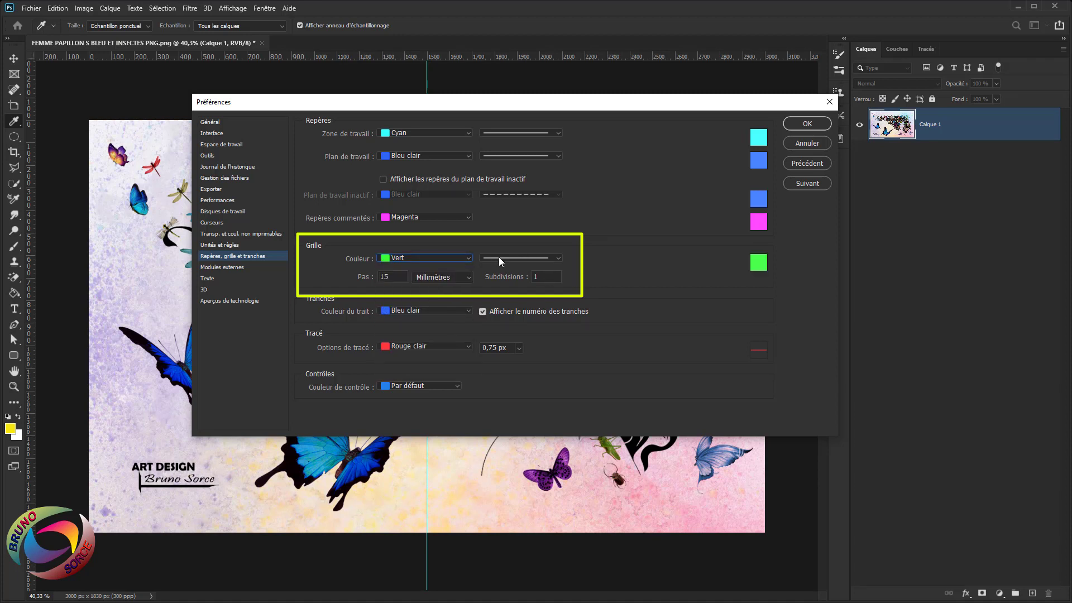
{"action": "left_click", "coordinate": [559, 259]}
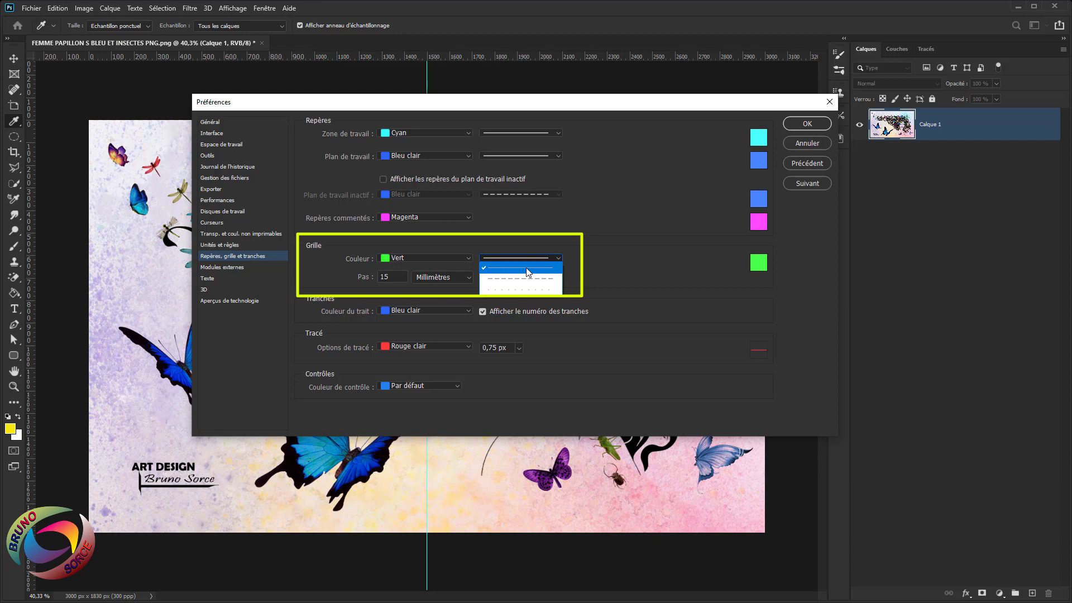
{"action": "left_click", "coordinate": [526, 267]}
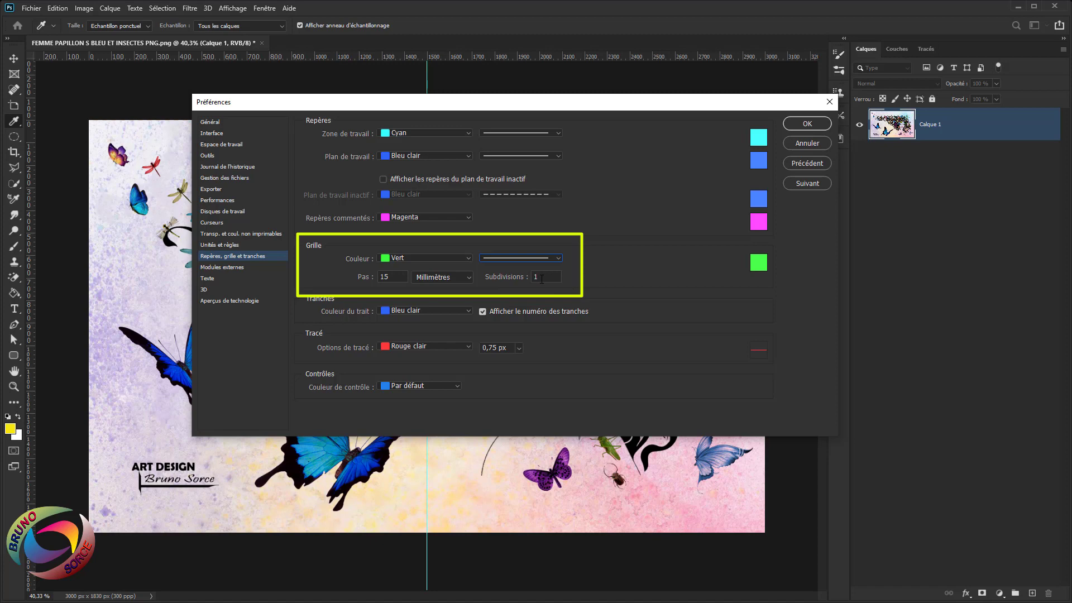
{"action": "left_click", "coordinate": [816, 123]}
{"action": "key", "text": "v"}
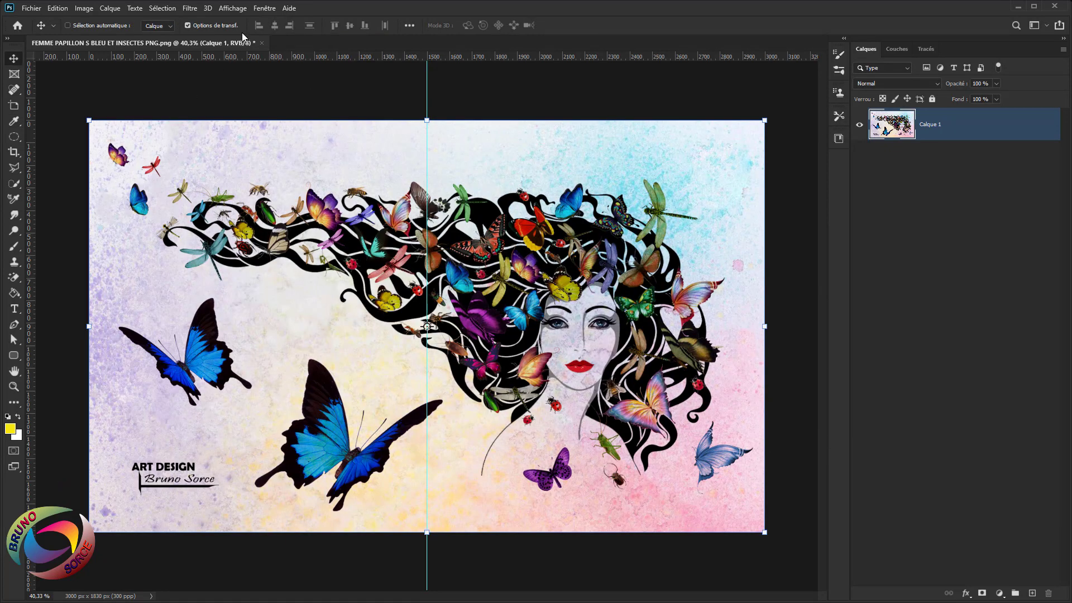
Show the grid over the butterfly woman image
{"action": "left_click", "coordinate": [237, 12]}
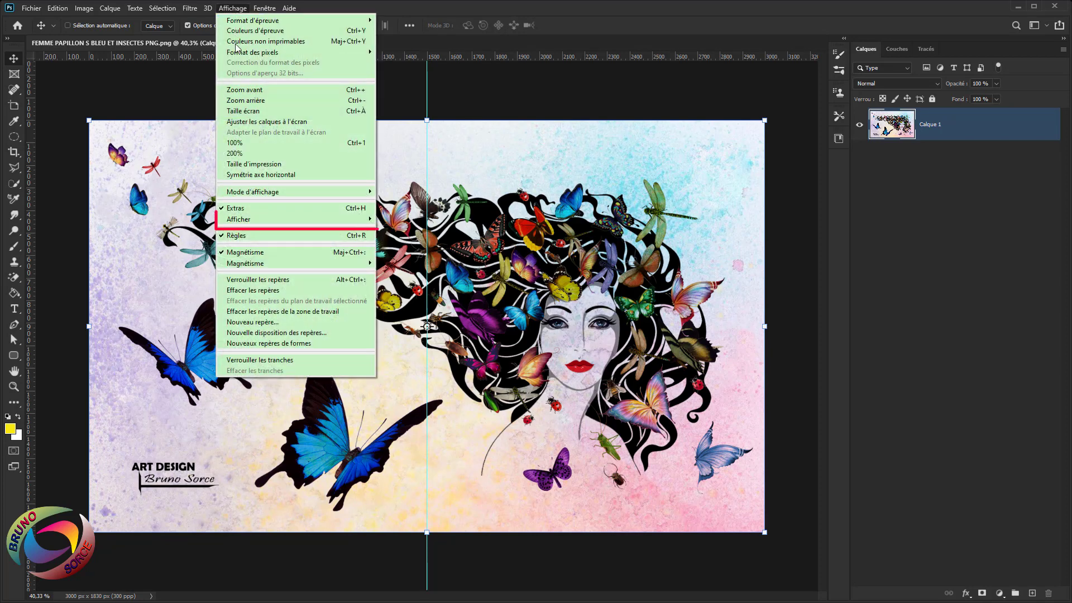
{"action": "mouse_move", "coordinate": [238, 219]}
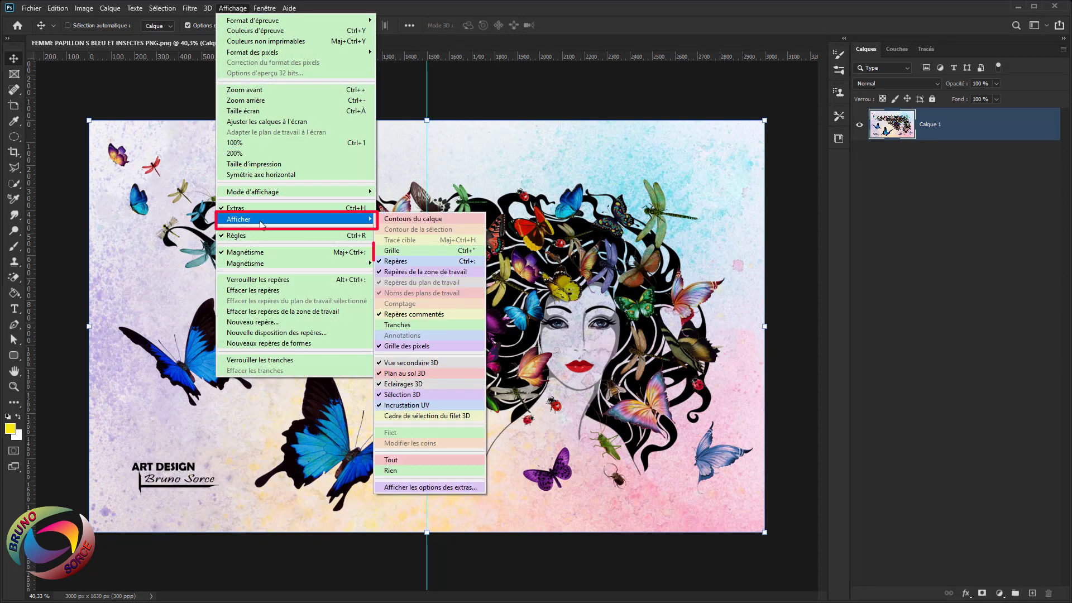
{"action": "left_click", "coordinate": [395, 254]}
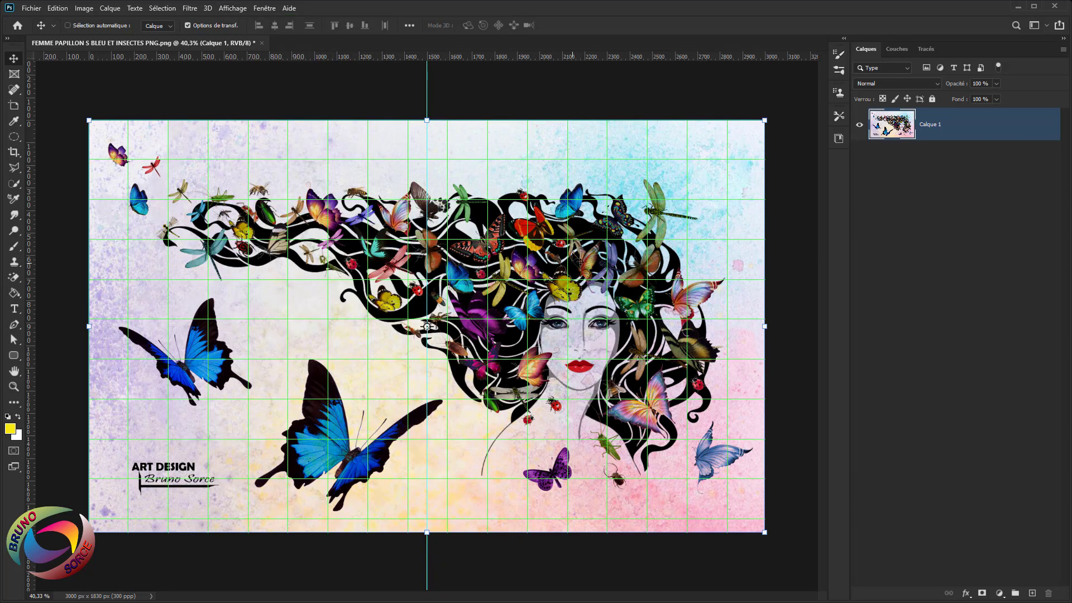
Set the grid colour to Rouge clair in the guides, grid and slices preferences
{"action": "left_click", "coordinate": [56, 9]}
{"action": "mouse_move", "coordinate": [168, 464]}
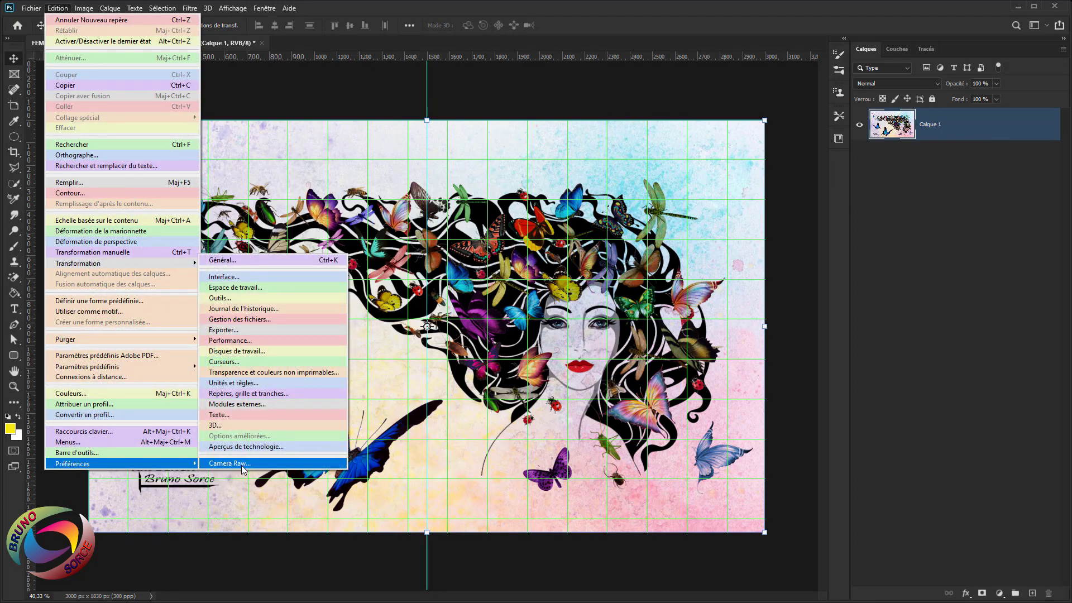
{"action": "left_click", "coordinate": [241, 394]}
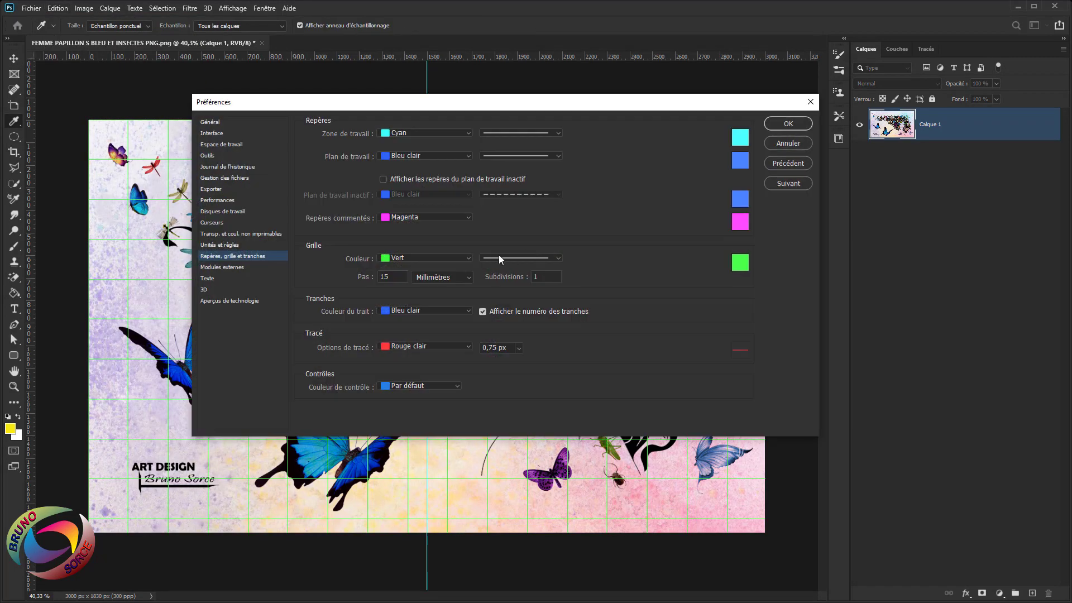
{"action": "left_click", "coordinate": [468, 260]}
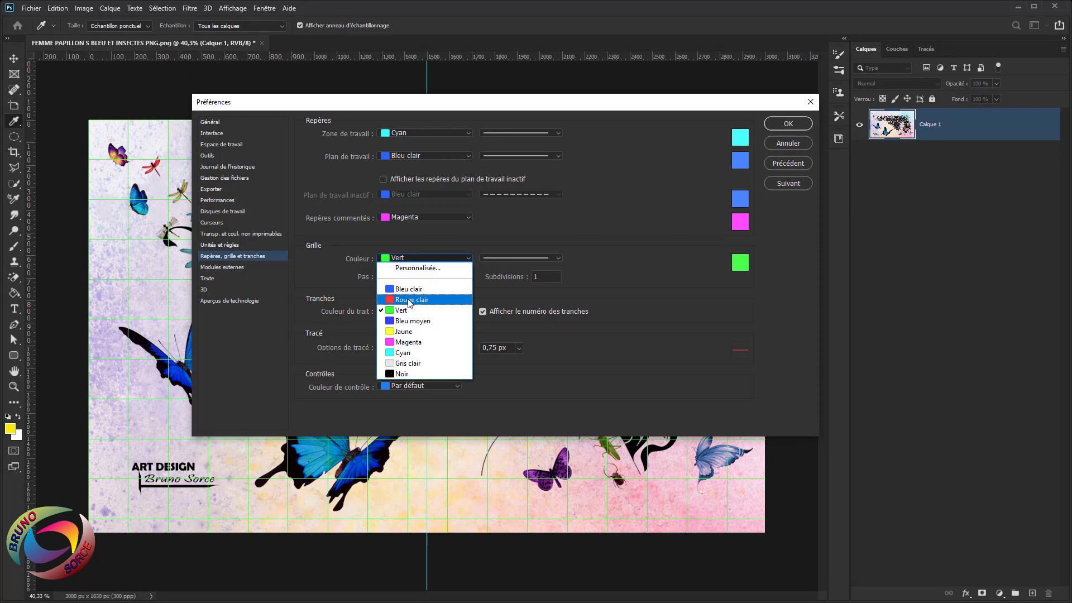
{"action": "left_click", "coordinate": [410, 300]}
{"action": "left_click", "coordinate": [789, 123]}
{"action": "key", "text": "v"}
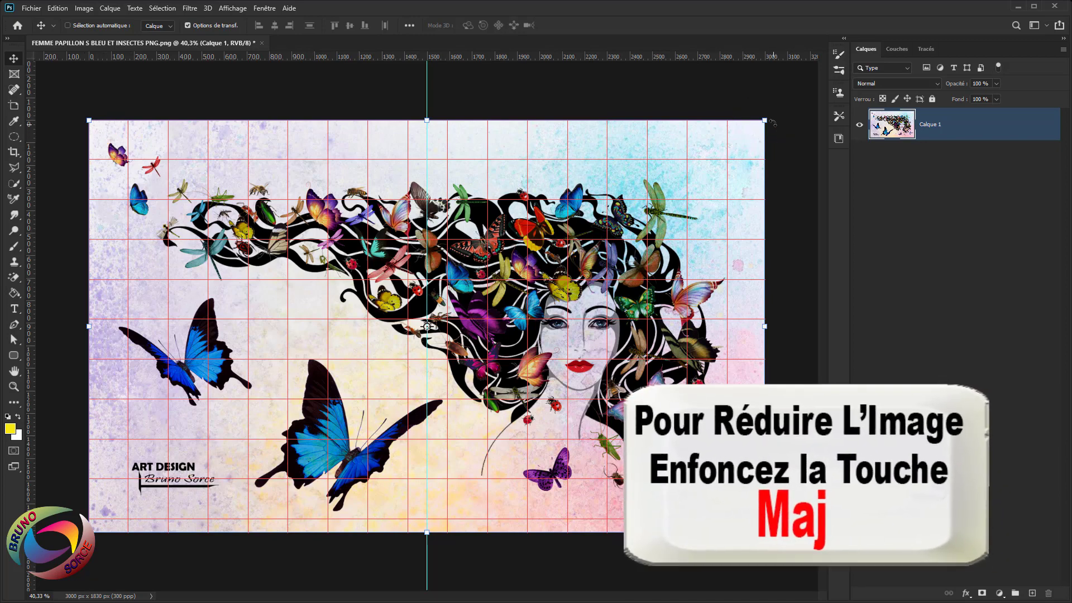
Scale Calque 1 to about 88.6% width and 87.25% height, aligning its edges to grid lines with a transparent margin all around
{"action": "left_click_drag", "start_coordinate": [763, 120], "coordinate": [686, 187]}
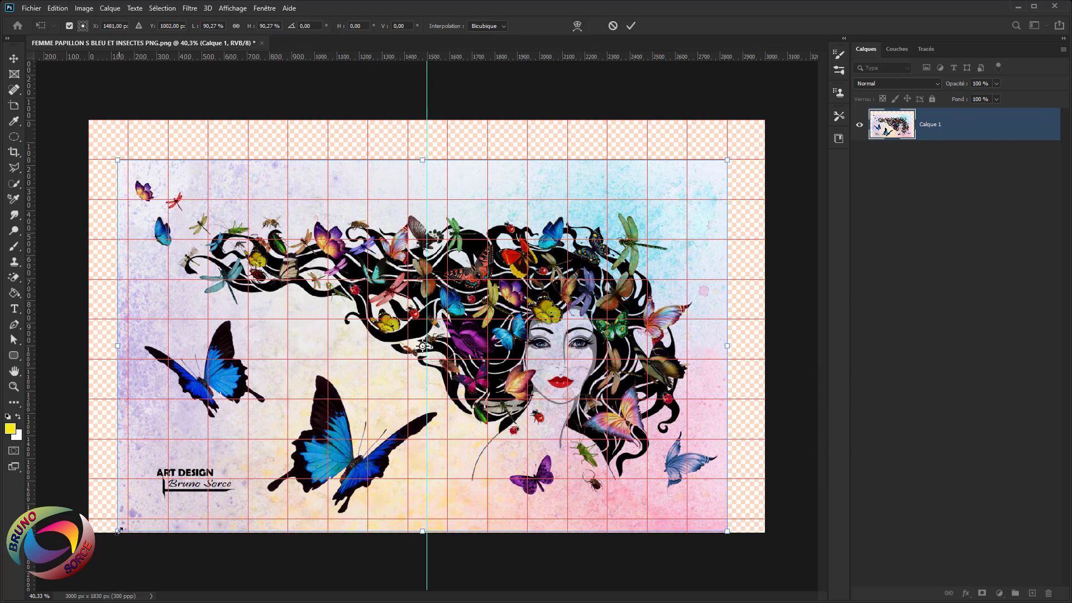
{"action": "left_click_drag", "start_coordinate": [119, 530], "coordinate": [128, 519]}
{"action": "left_click_drag", "start_coordinate": [430, 521], "coordinate": [427, 521]}
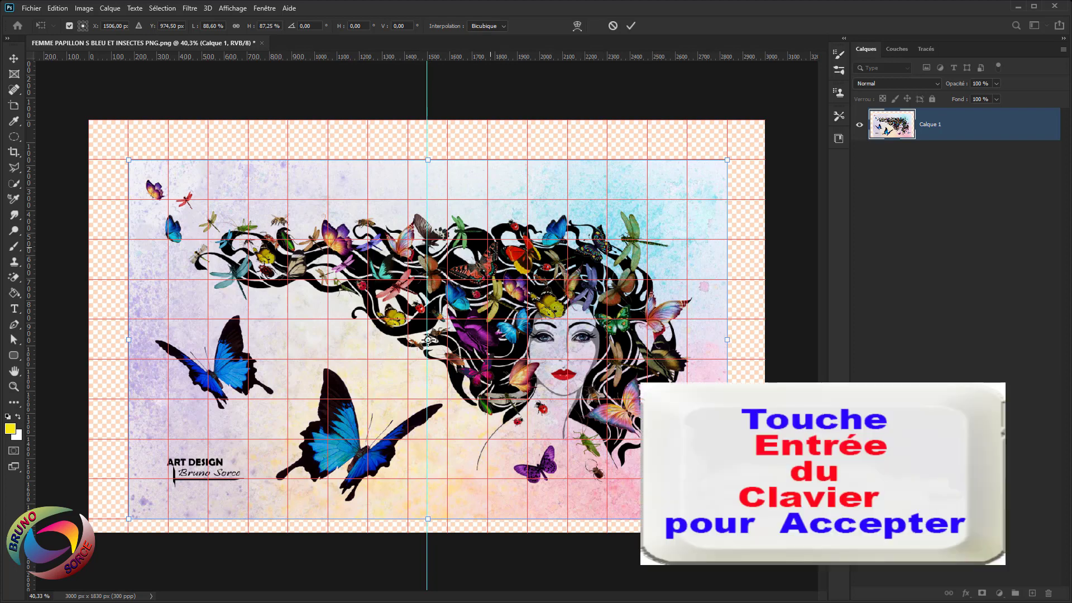
{"action": "key", "text": "Return"}
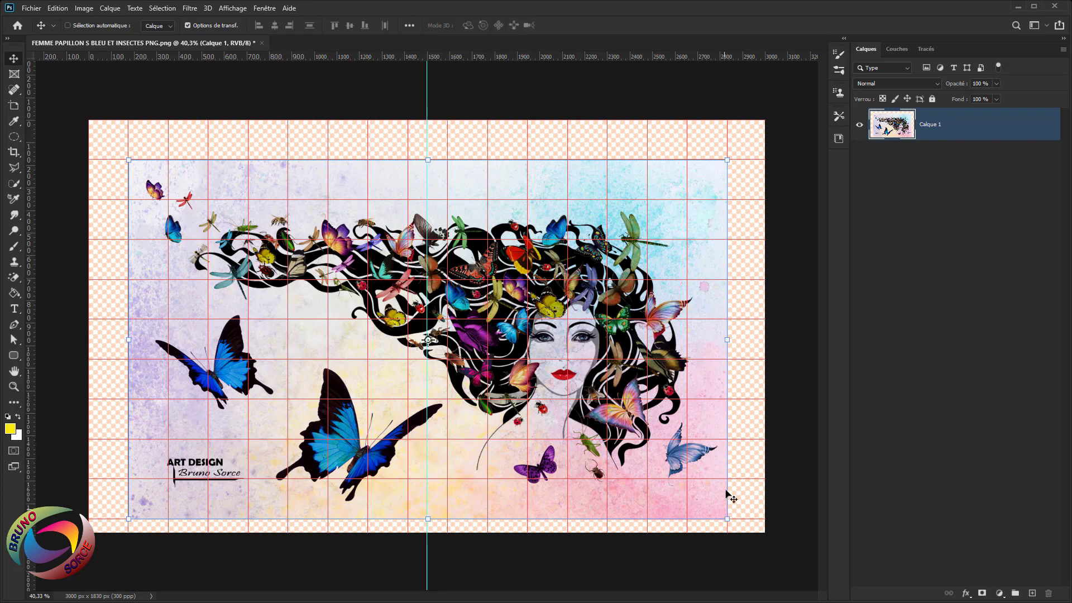
Activate the Outil Plume and set it to draw in Forme mode
{"action": "left_click", "coordinate": [15, 328]}
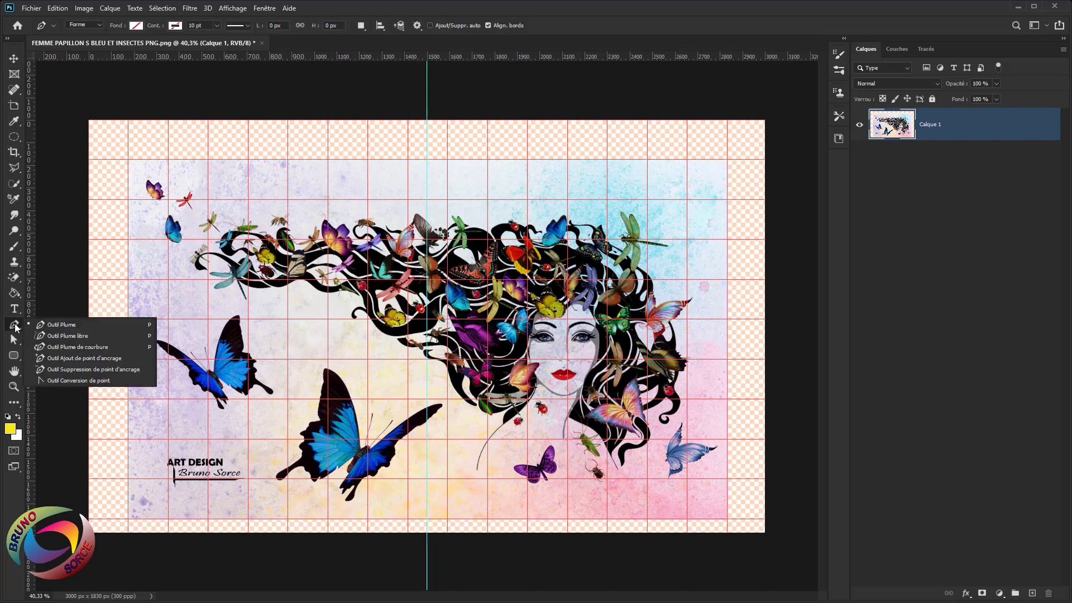
{"action": "left_click", "coordinate": [61, 325]}
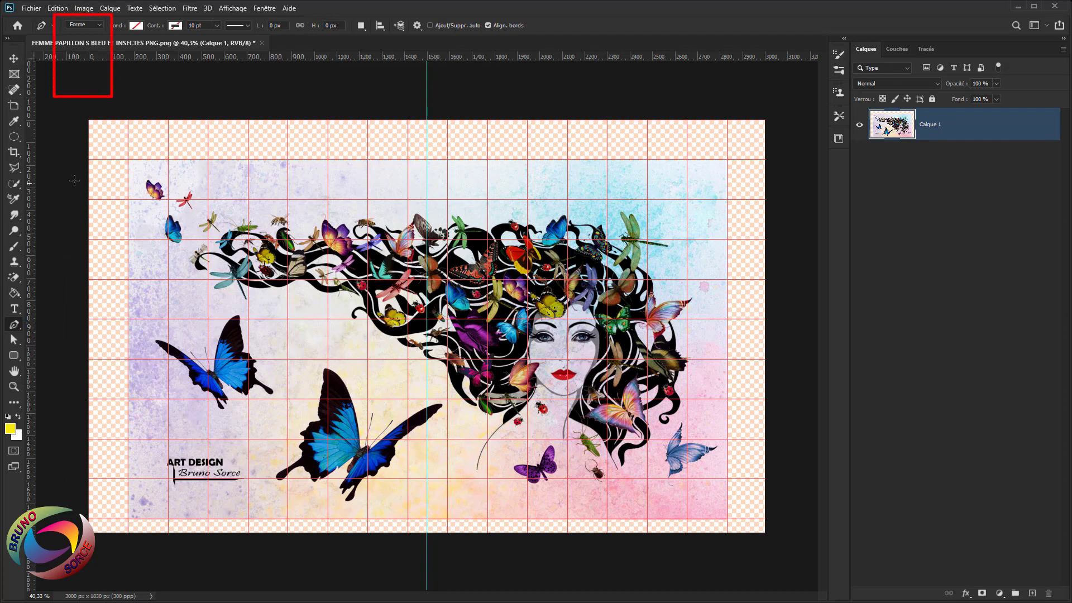
{"action": "left_click", "coordinate": [99, 28]}
{"action": "left_click", "coordinate": [88, 34]}
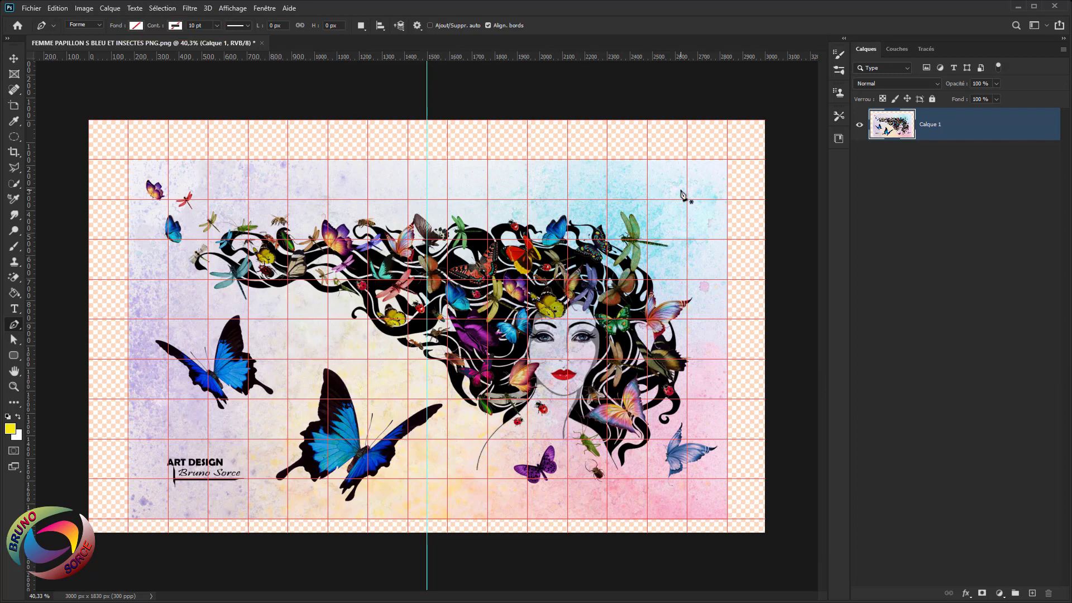
Set the Pen tool's path display colour to Vert in the path options
{"action": "left_click", "coordinate": [417, 26]}
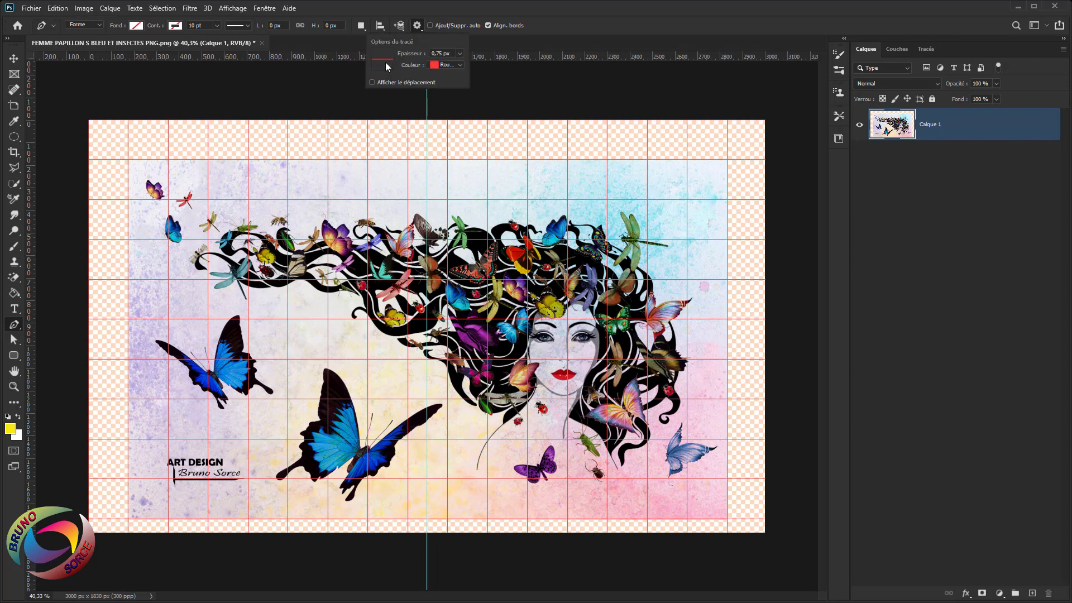
{"action": "left_click", "coordinate": [461, 65]}
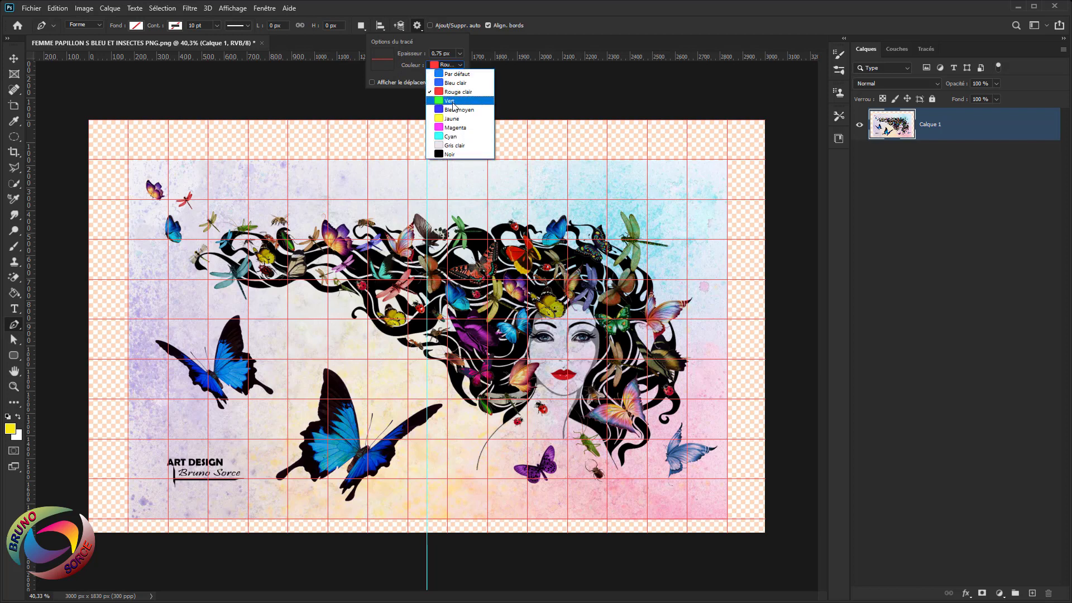
{"action": "left_click", "coordinate": [453, 101]}
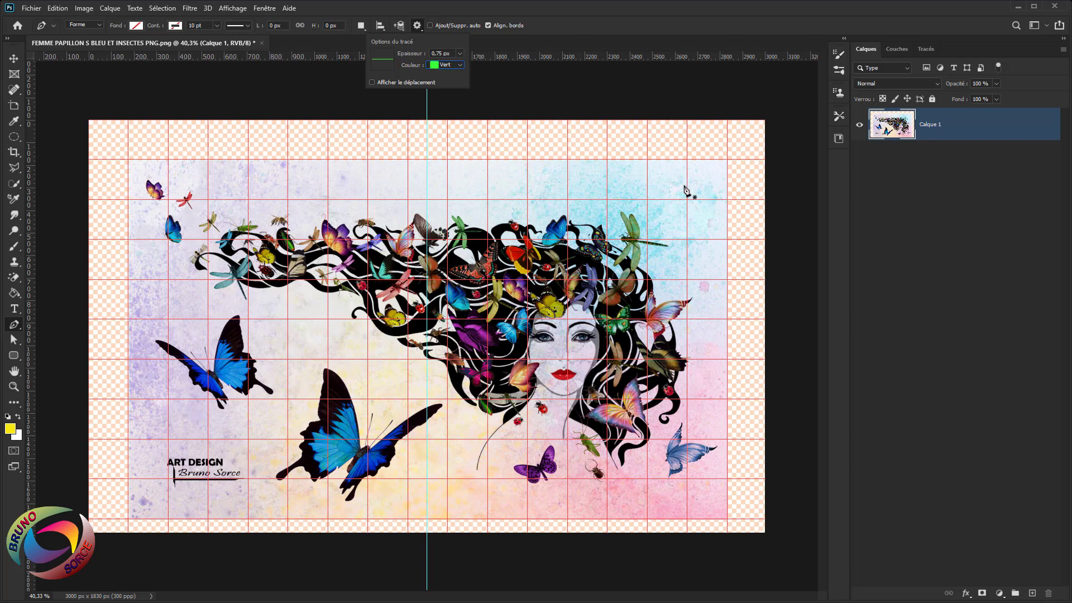
{"action": "left_click", "coordinate": [663, 103]}
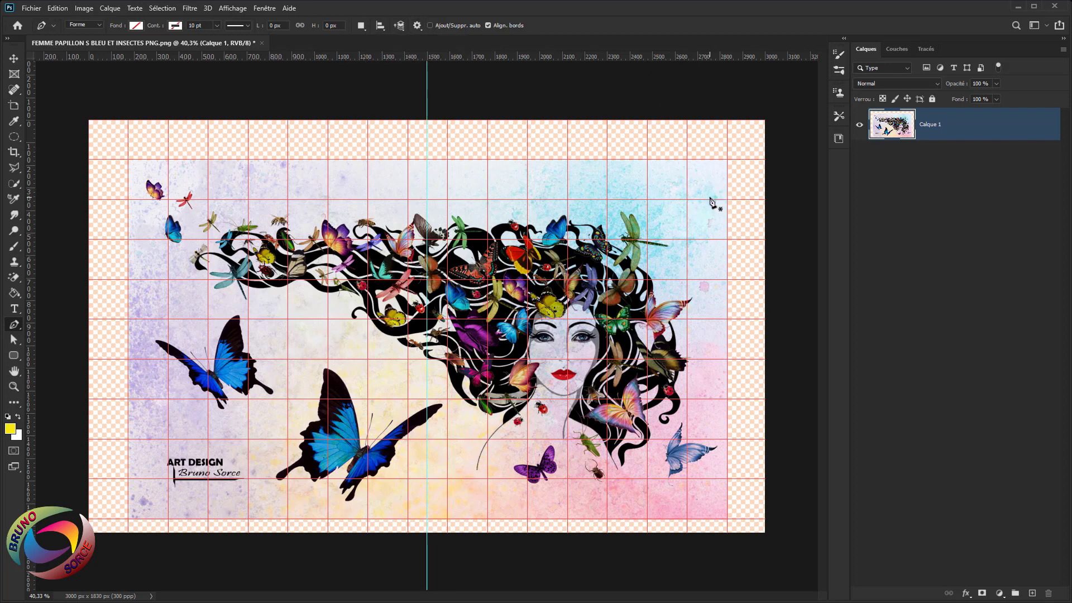
Draw a closed shape about 531 px by 1594 px over the image's right end, with its left side curving inward
{"action": "scroll", "coordinate": [715, 201], "scroll_direction": "down", "scroll_amount": 3}
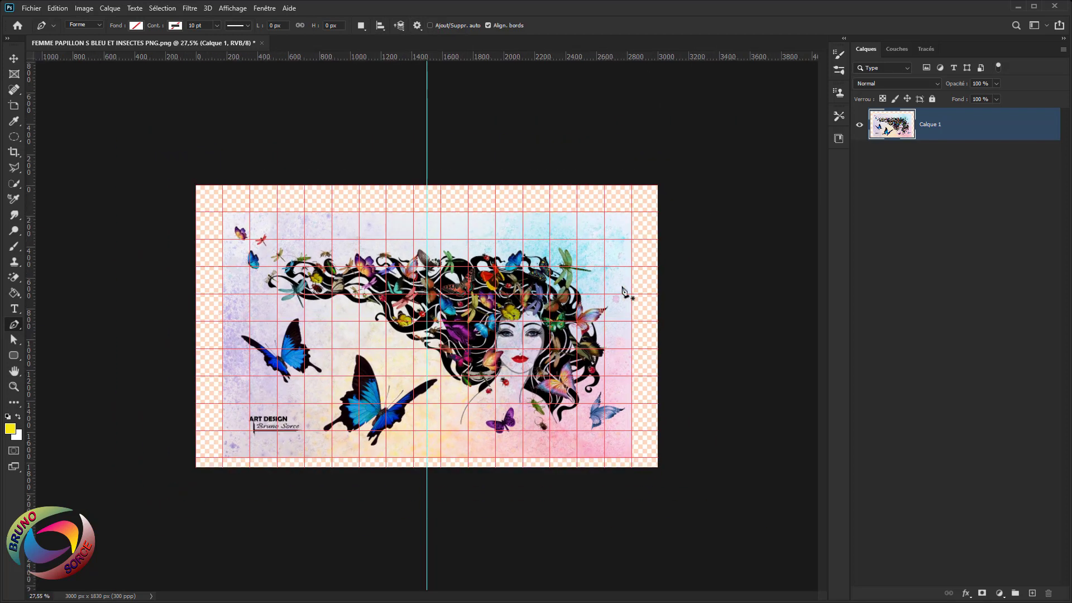
{"action": "scroll", "coordinate": [611, 223], "scroll_direction": "down", "scroll_amount": 1}
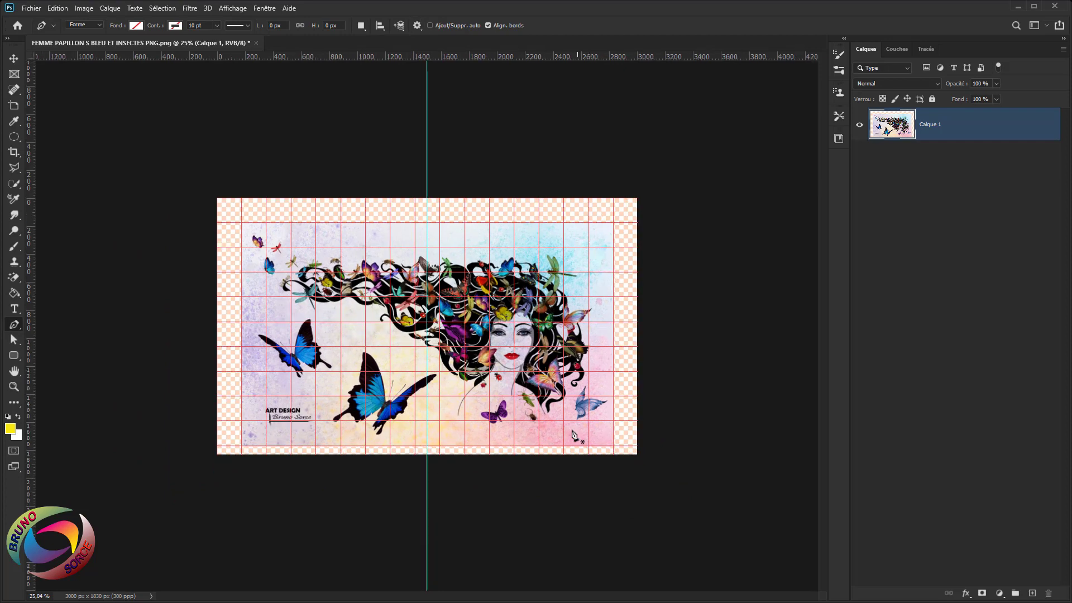
{"action": "scroll", "coordinate": [544, 458], "scroll_direction": "down", "scroll_amount": 1}
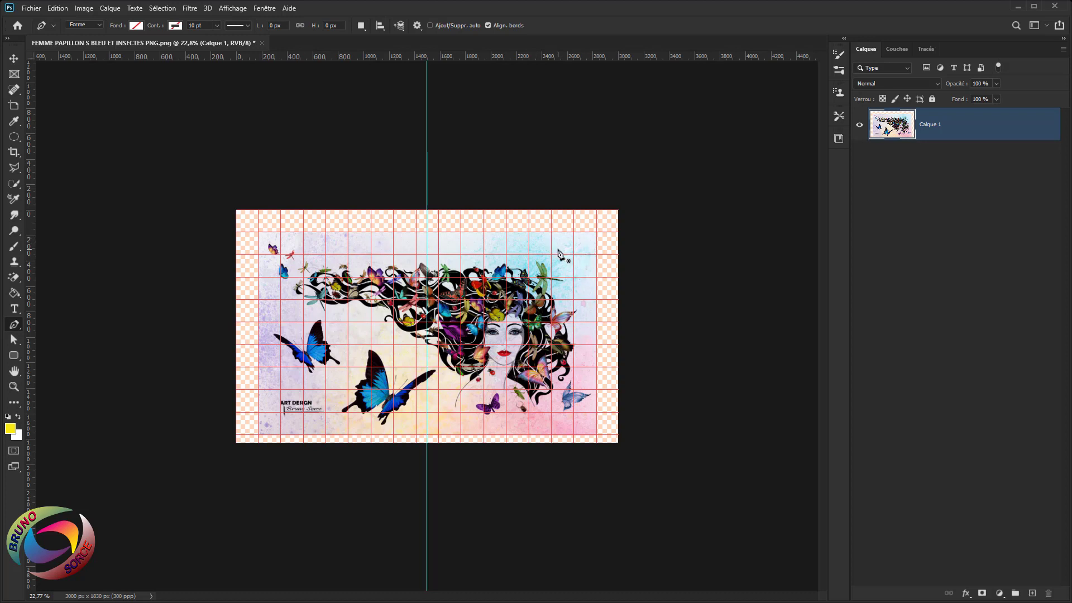
{"action": "left_click", "coordinate": [530, 232]}
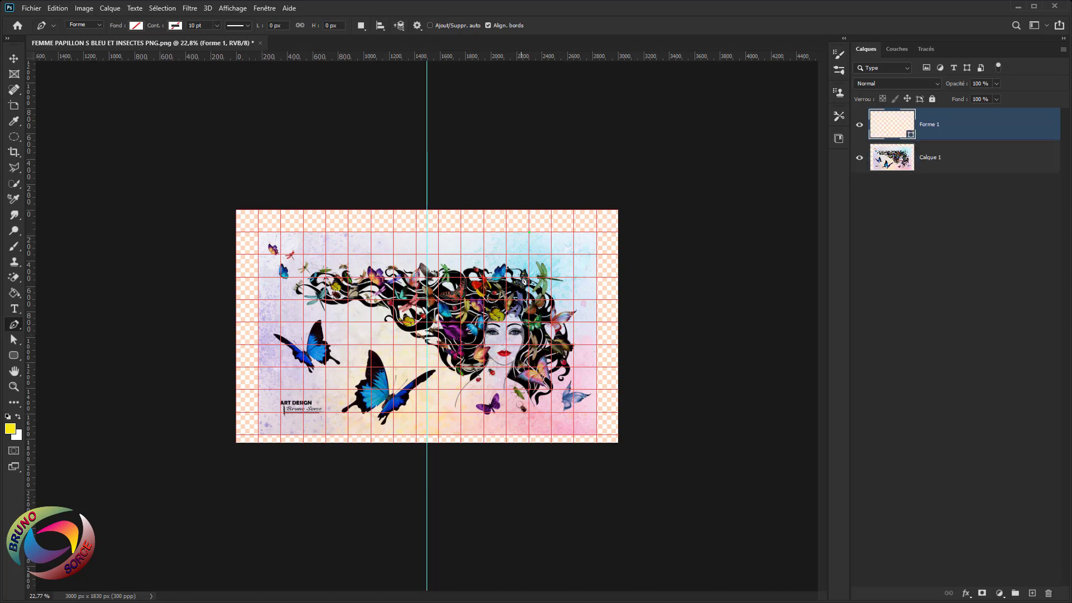
{"action": "left_click", "coordinate": [597, 232]}
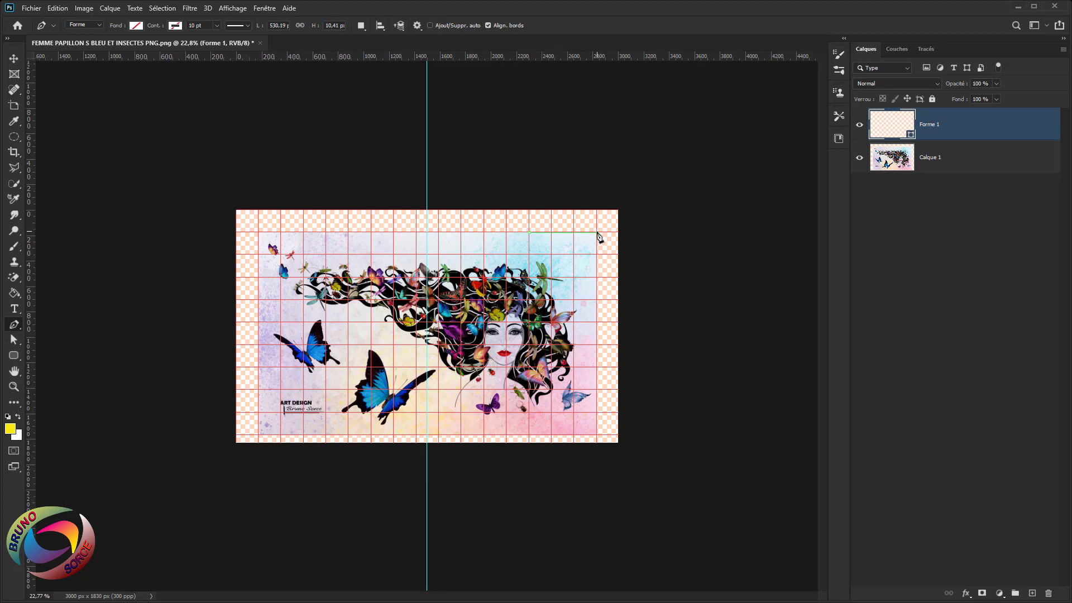
{"action": "left_click", "coordinate": [597, 435]}
{"action": "left_click_drag", "start_coordinate": [530, 234], "coordinate": [480, 139]}
{"action": "key", "text": "ctrl+plus"}
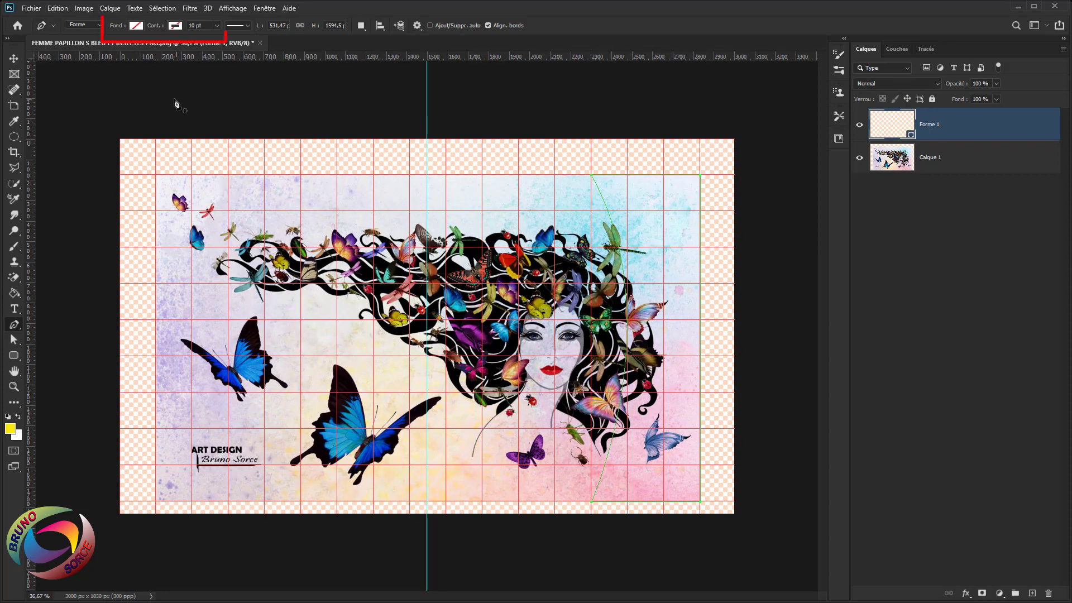
Fill the curved shape with red from the recently used colours
{"action": "left_click", "coordinate": [135, 25]}
{"action": "left_click", "coordinate": [129, 86]}
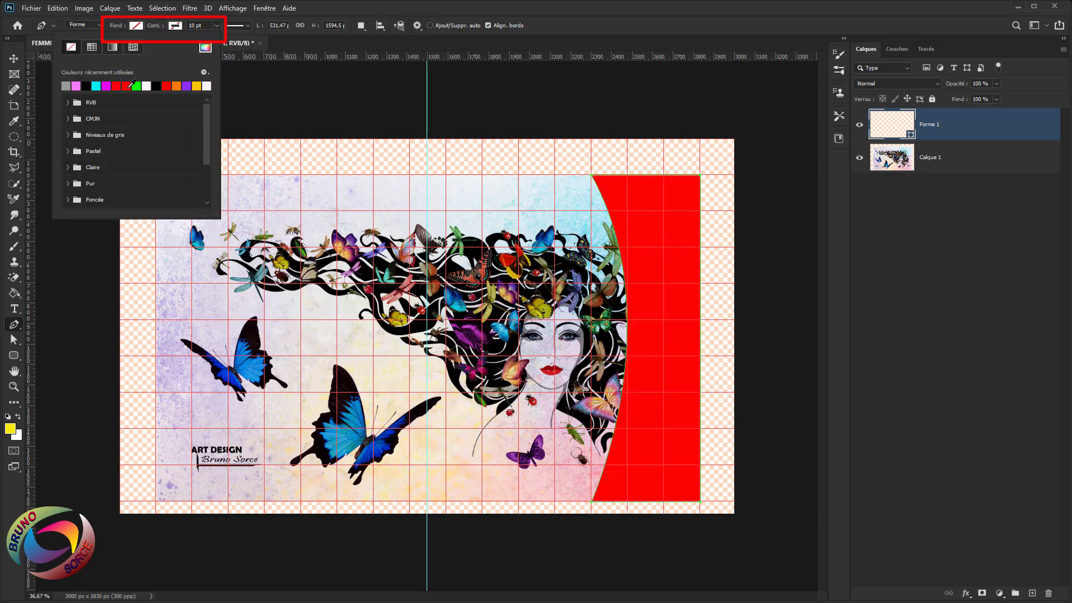
{"action": "left_click", "coordinate": [737, 193]}
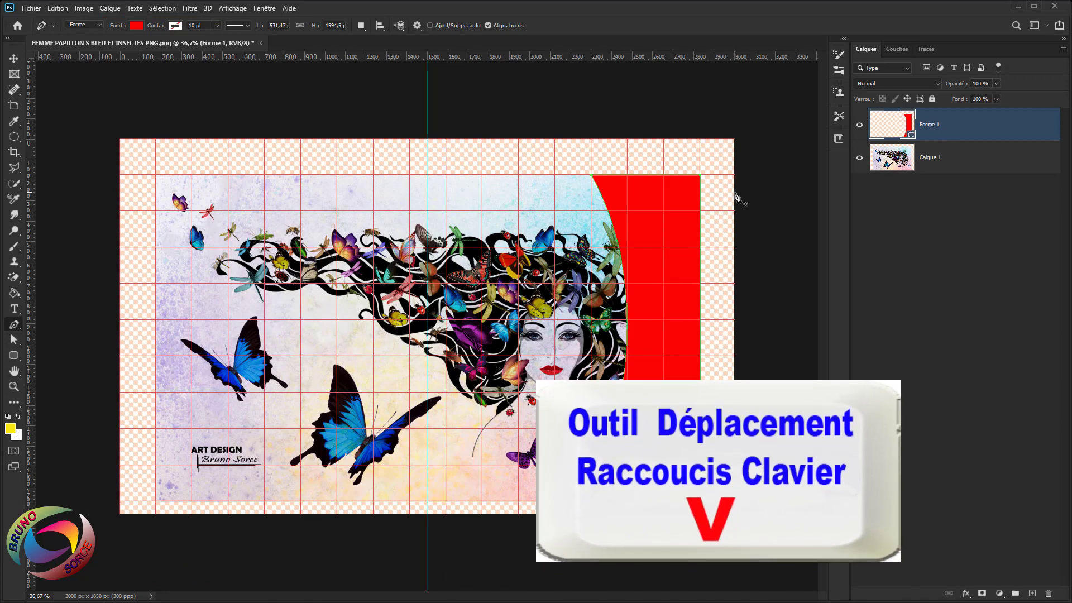
Duplicate the Calque 1 layer
{"action": "key", "text": "v"}
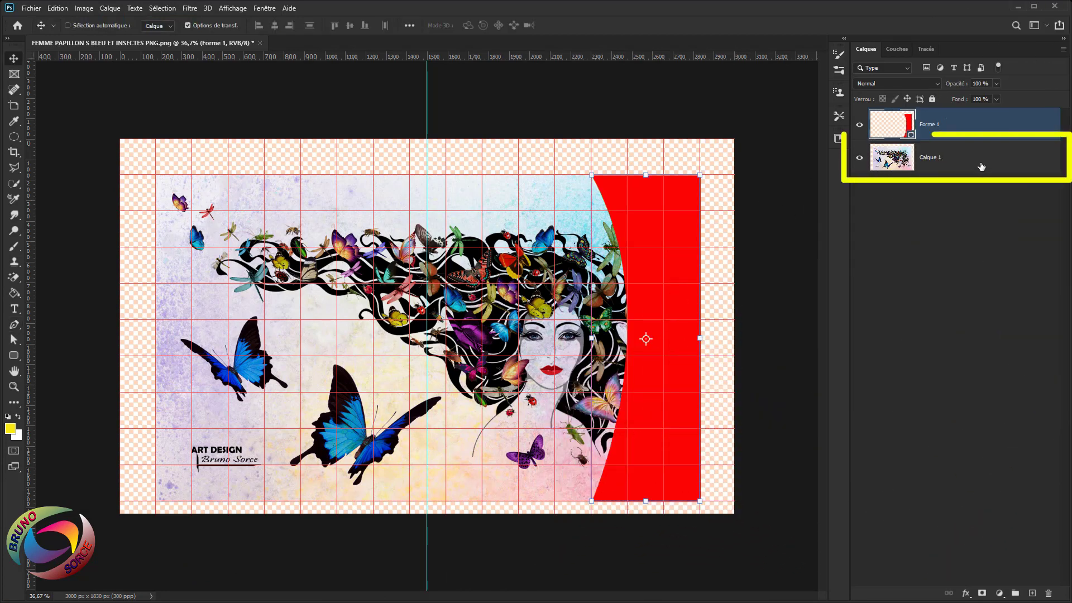
{"action": "left_click", "coordinate": [975, 168]}
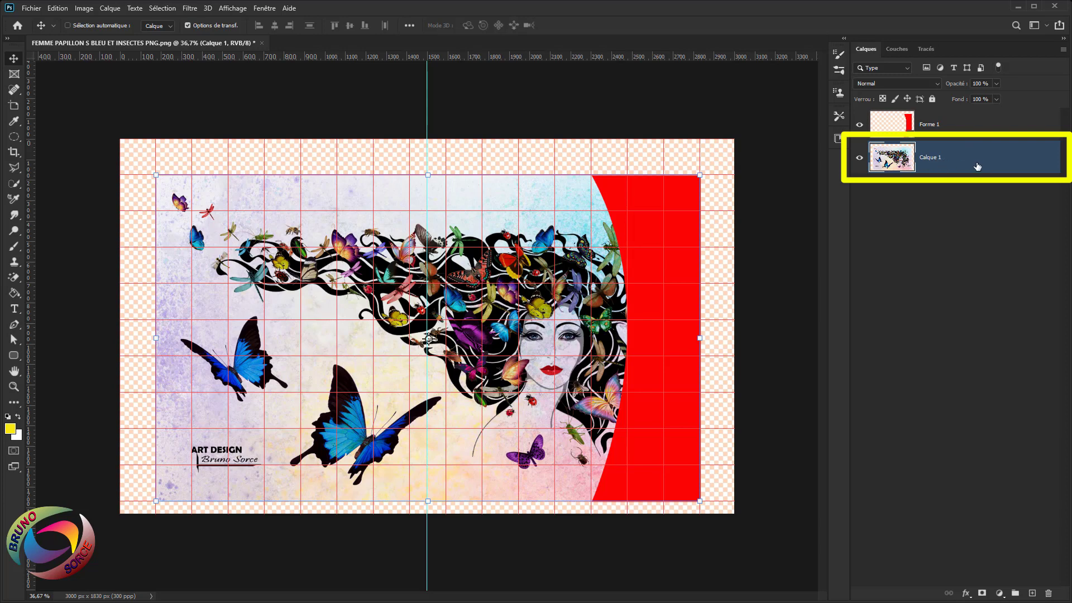
{"action": "mouse_move", "coordinate": [978, 166]}
{"action": "left_mouse_down"}
{"action": "mouse_move", "coordinate": [1029, 299]}
{"action": "mouse_move", "coordinate": [1032, 593]}
{"action": "left_mouse_up"}
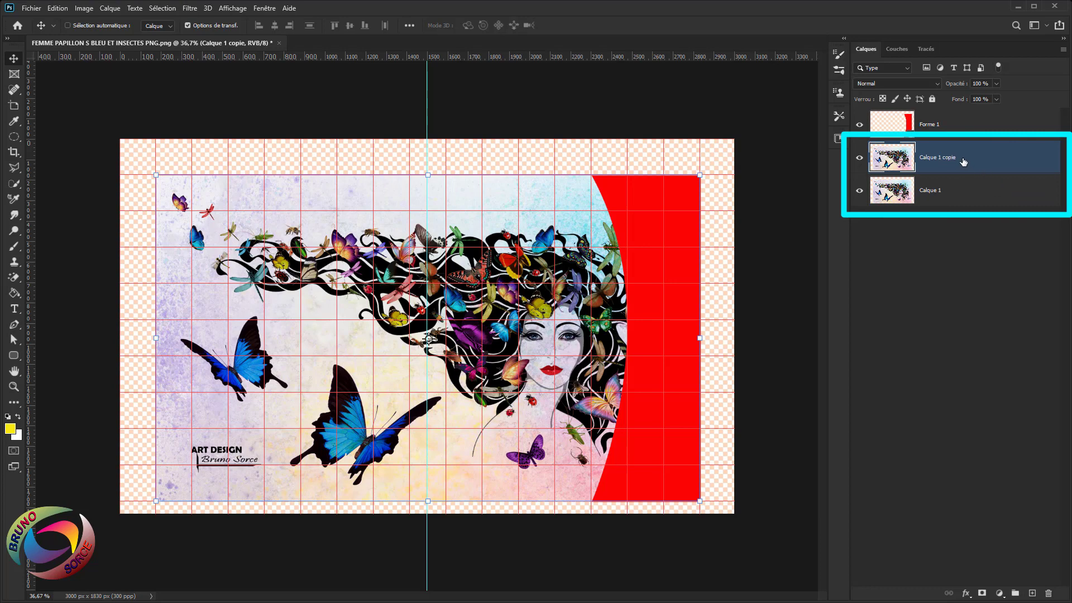
Group the layers Forme 1 and Calque 1 copie into a new group with the default settings
{"action": "left_click", "coordinate": [964, 126]}
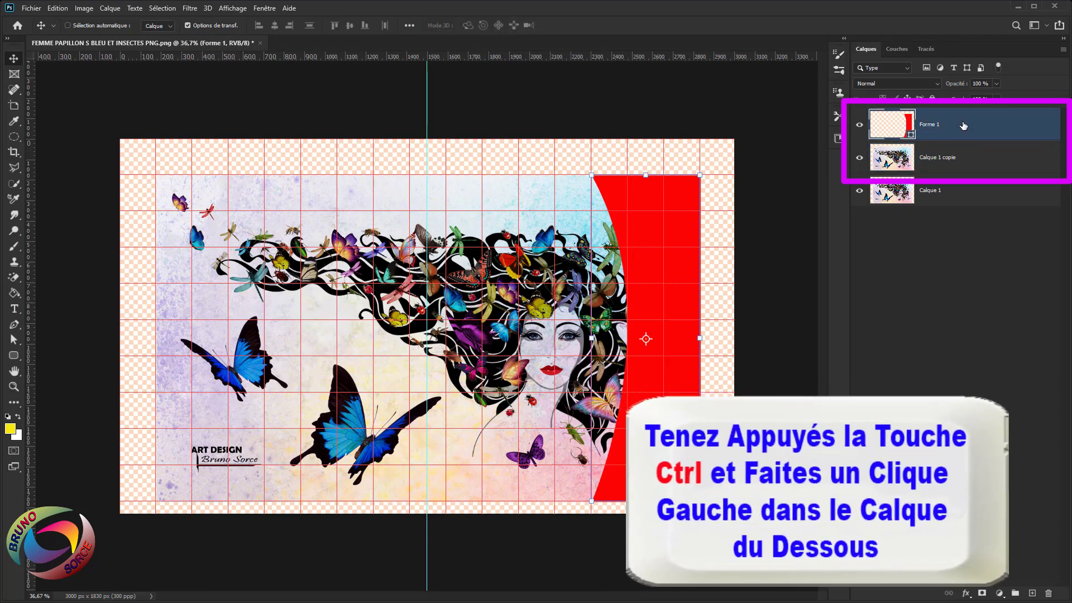
{"action": "left_click", "coordinate": [963, 162], "text": "ctrl"}
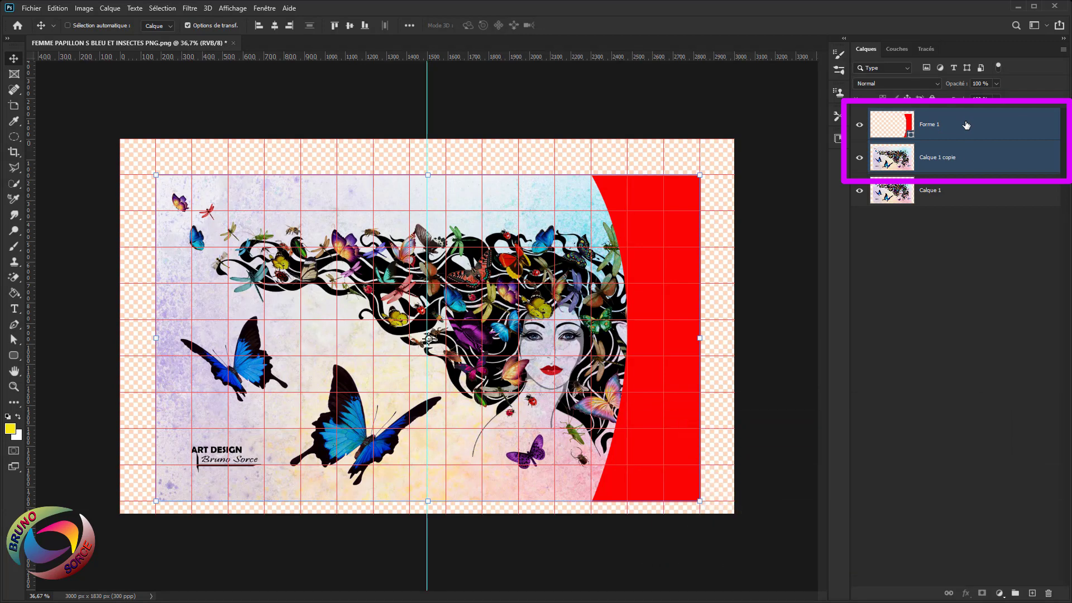
{"action": "right_click", "coordinate": [967, 125]}
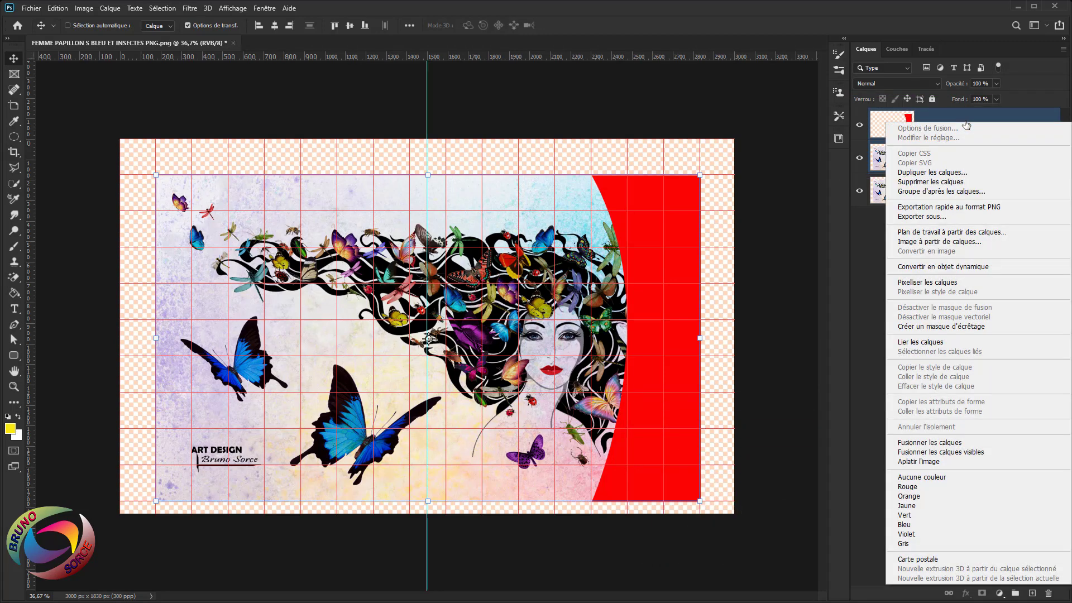
{"action": "left_click", "coordinate": [936, 192]}
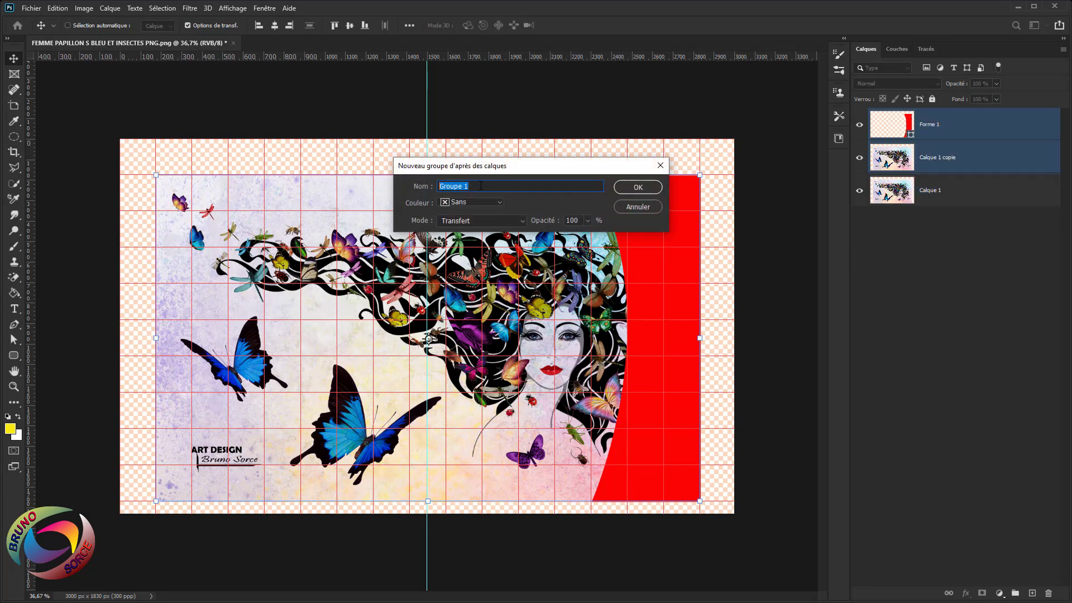
{"action": "left_click", "coordinate": [650, 192]}
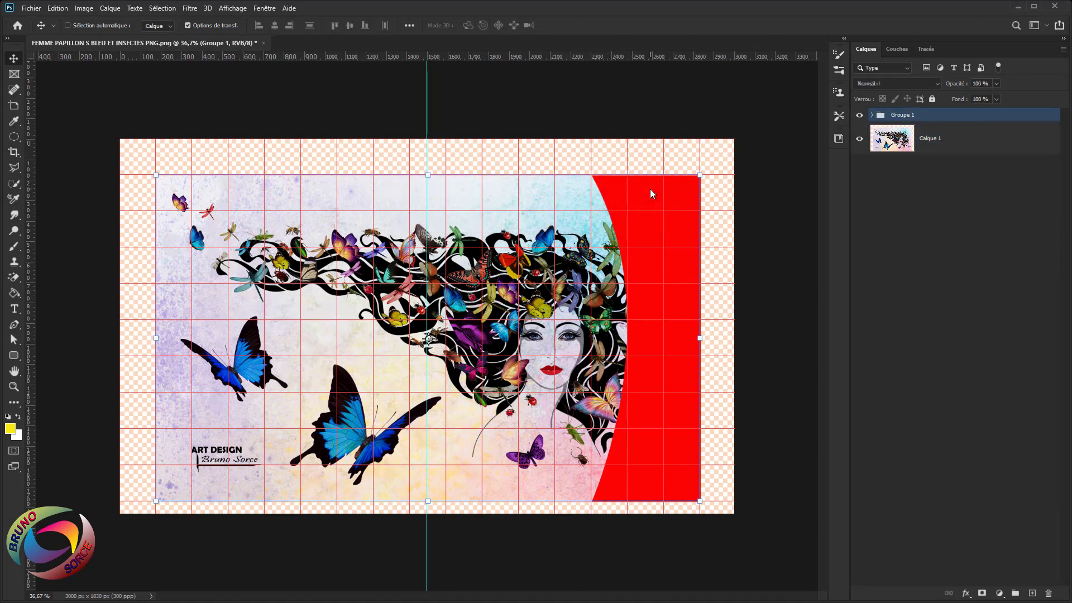
Expand Groupe 1 to show its layers and hide Calque 1
{"action": "left_click", "coordinate": [873, 116]}
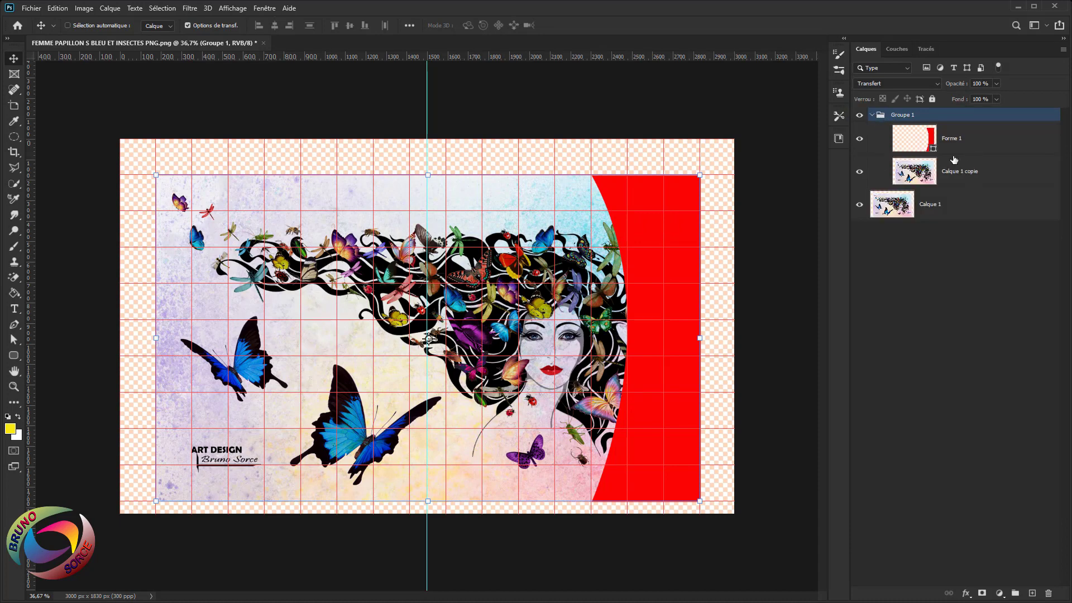
{"action": "left_click", "coordinate": [872, 115]}
{"action": "left_click", "coordinate": [872, 115]}
{"action": "left_click", "coordinate": [862, 206]}
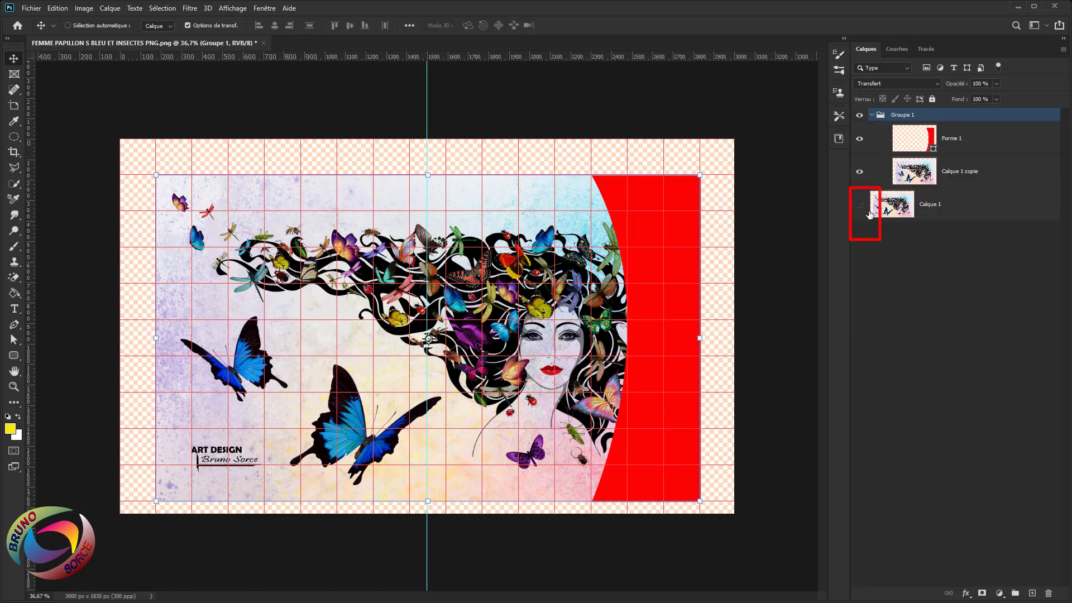
Move Calque 1 copie above Forme 1 within the group and clip it to the shape
{"action": "left_click", "coordinate": [1003, 177]}
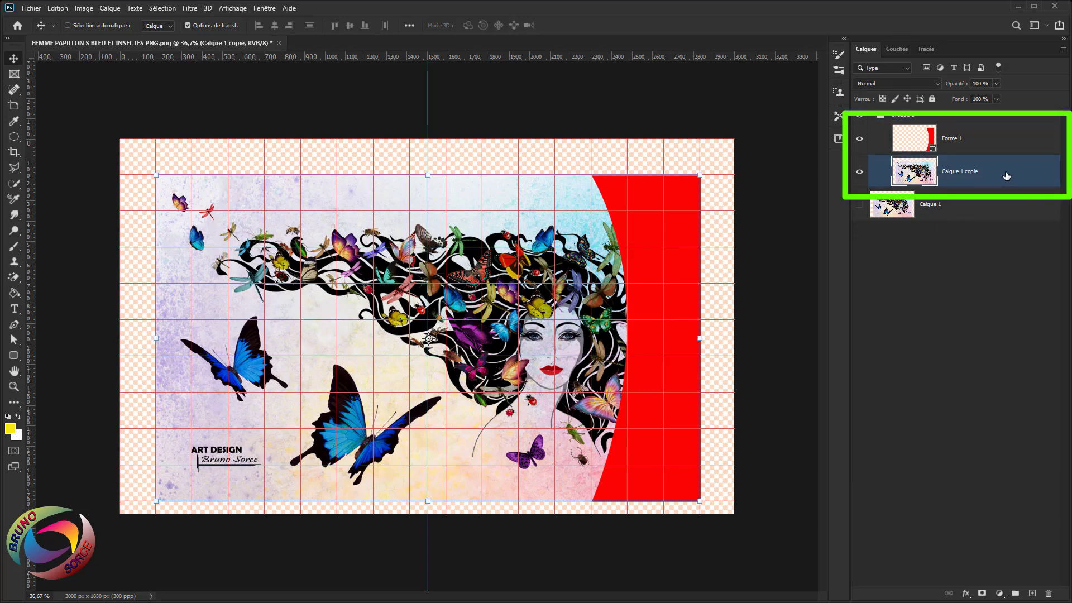
{"action": "left_click_drag", "start_coordinate": [1007, 176], "coordinate": [995, 134]}
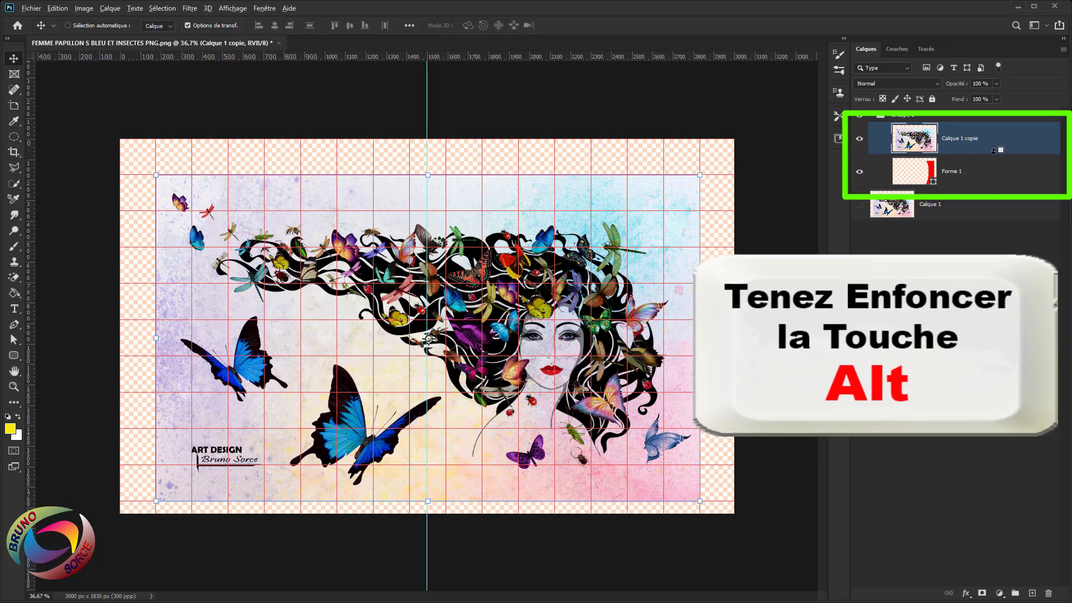
{"action": "left_click", "coordinate": [993, 150], "text": "alt"}
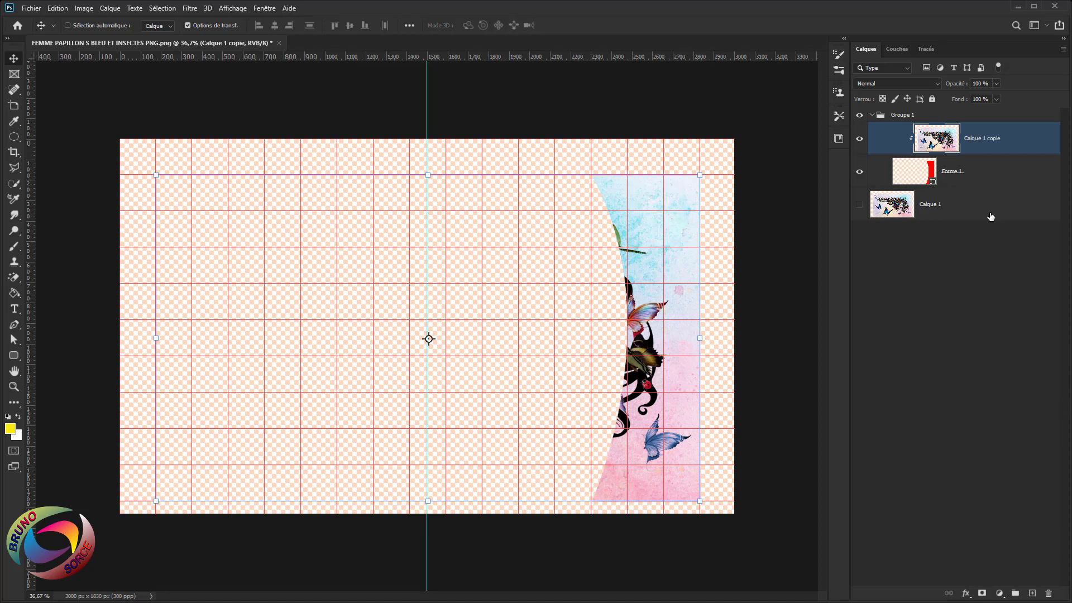
Apply the glossy black and yellow style from the 400styles set to Forme 1 and turn off its Incrustation en dégradé effect
{"action": "left_click", "coordinate": [1006, 179]}
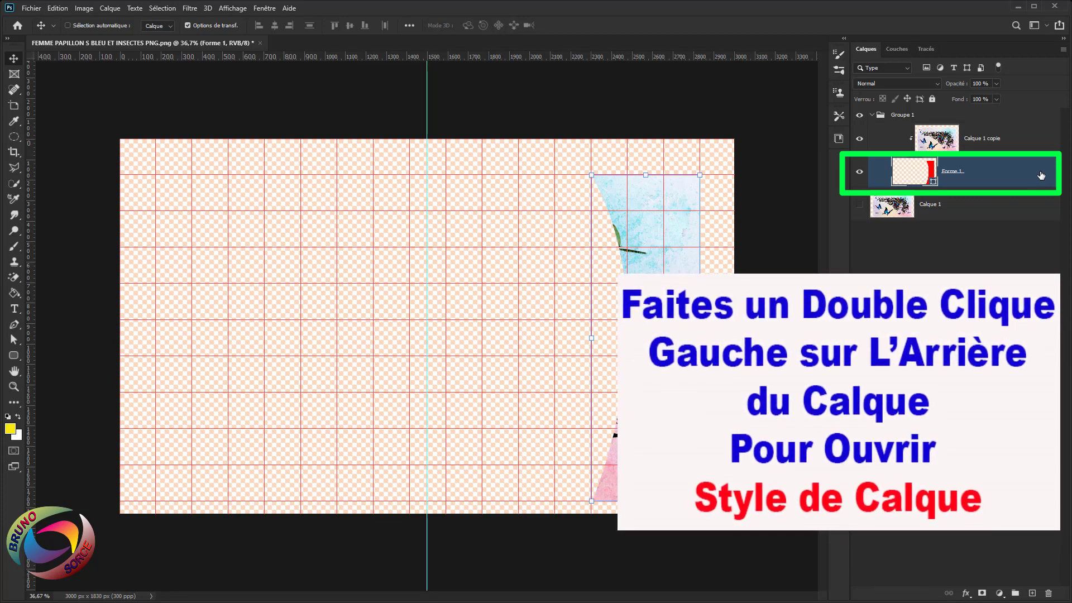
{"action": "double_click", "coordinate": [1041, 176]}
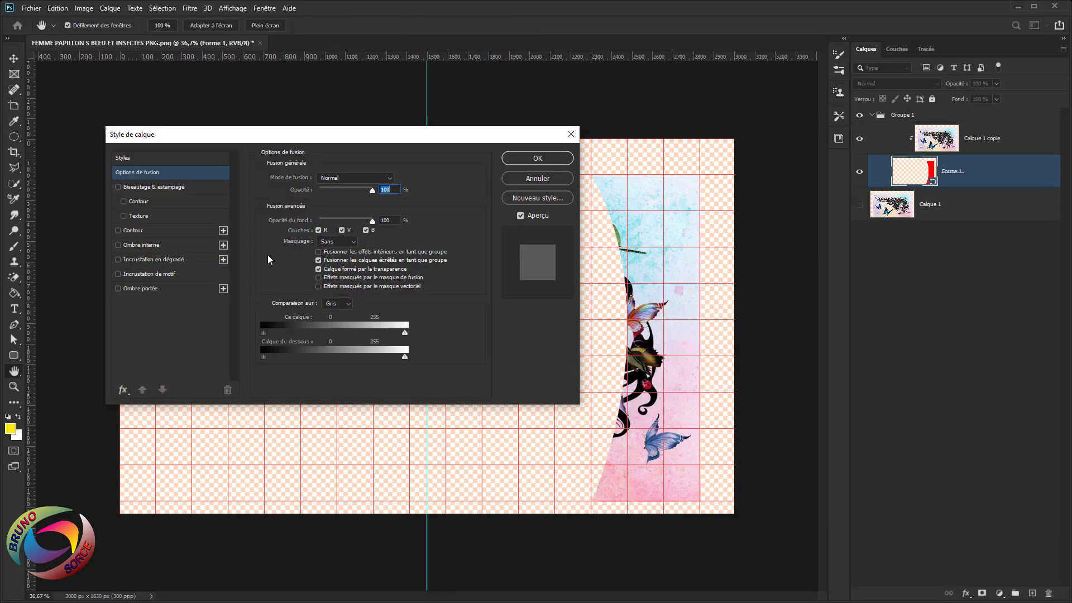
{"action": "left_click", "coordinate": [121, 158]}
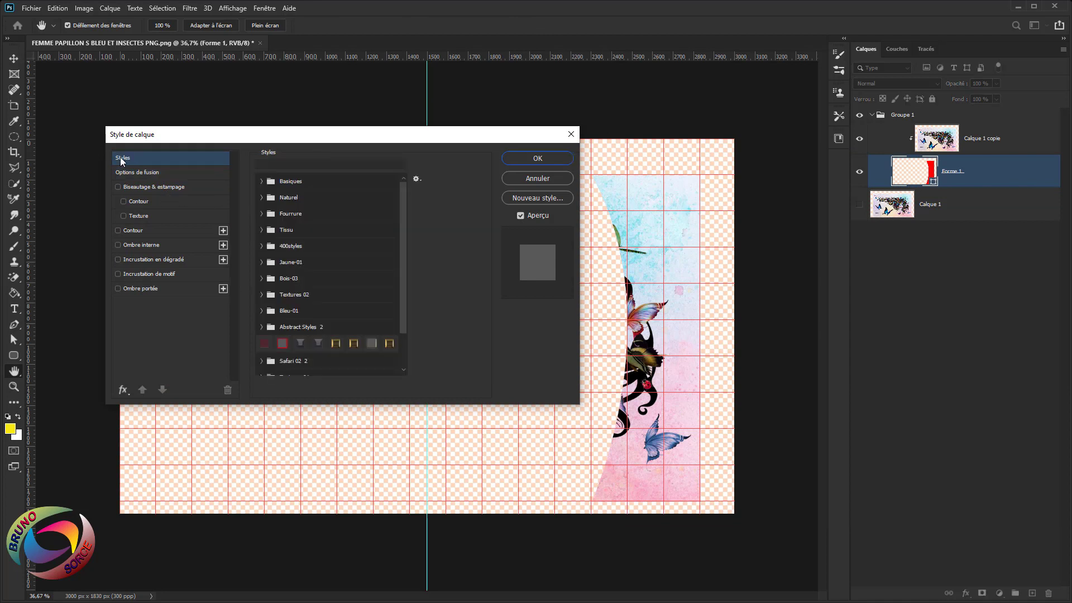
{"action": "left_click", "coordinate": [262, 246]}
{"action": "scroll", "coordinate": [370, 325], "scroll_direction": "down", "scroll_amount": 2}
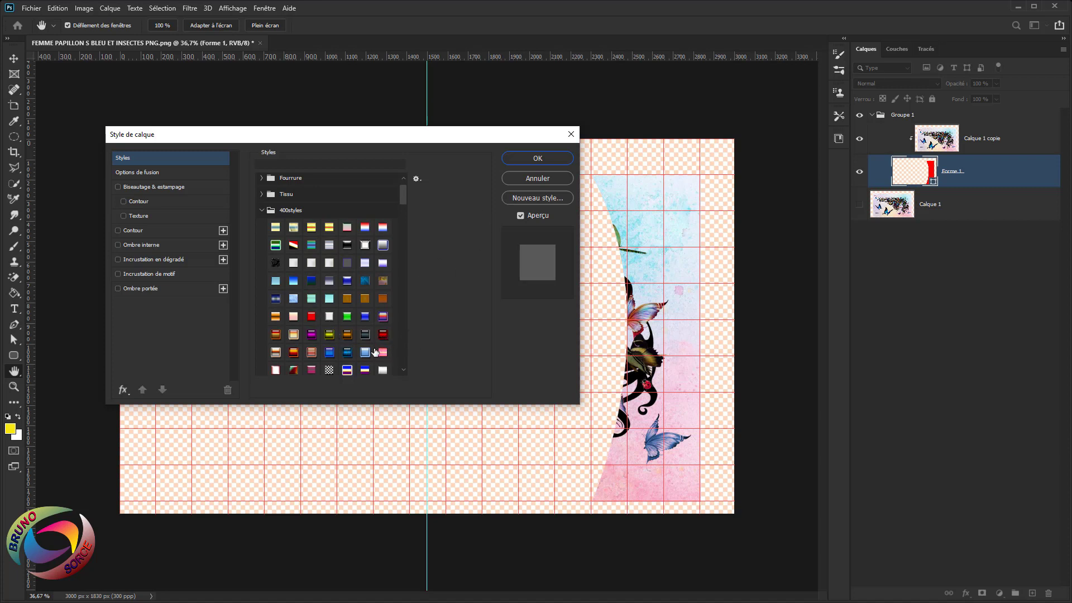
{"action": "left_click", "coordinate": [329, 335]}
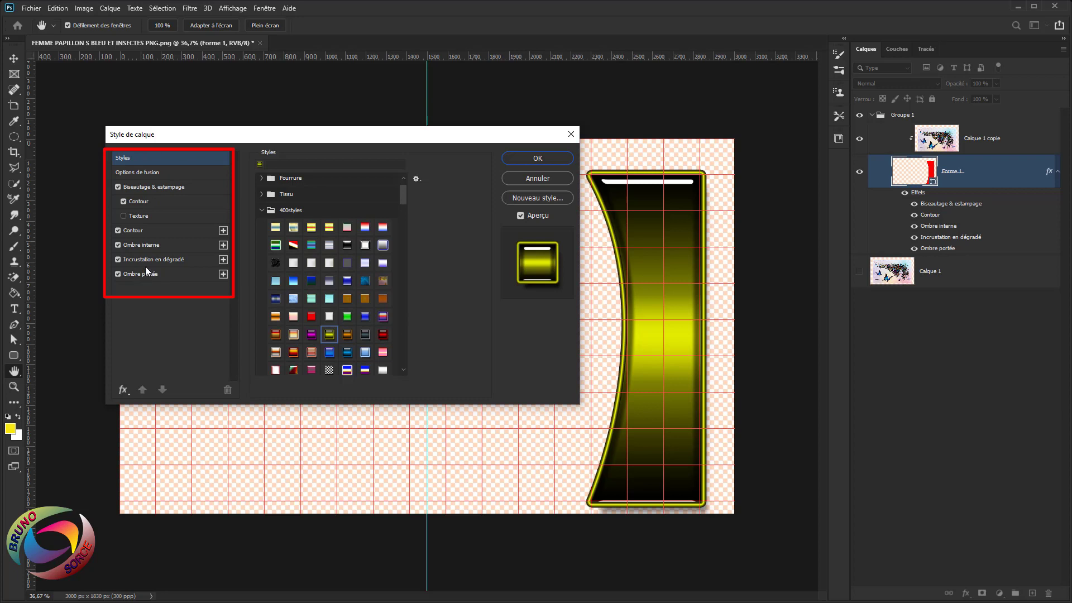
{"action": "left_click", "coordinate": [118, 259]}
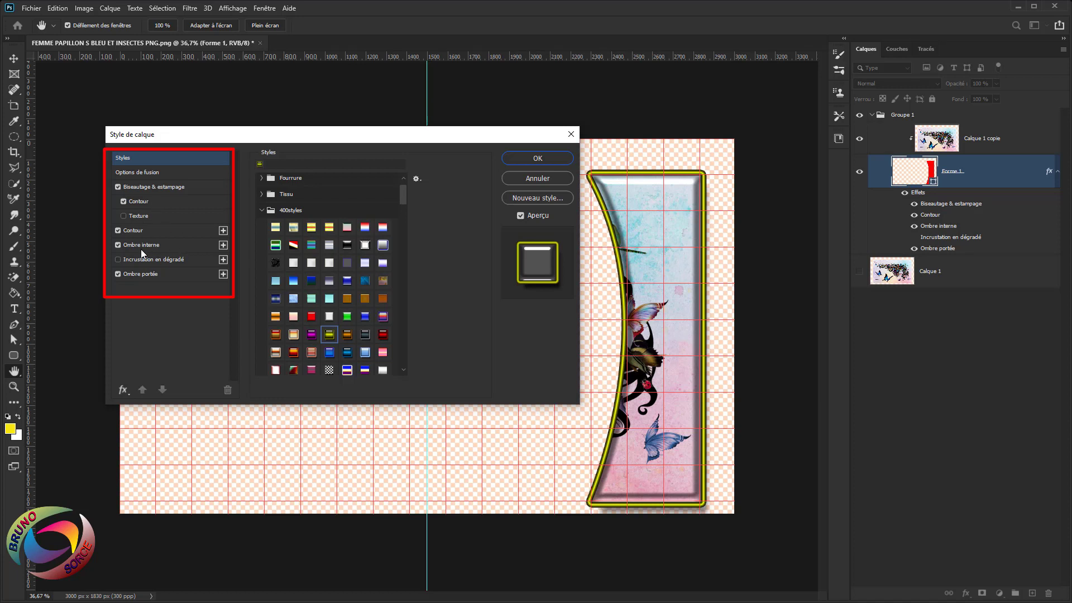
Set the size of Forme 1's Contour effect to 13 px
{"action": "left_click", "coordinate": [133, 231]}
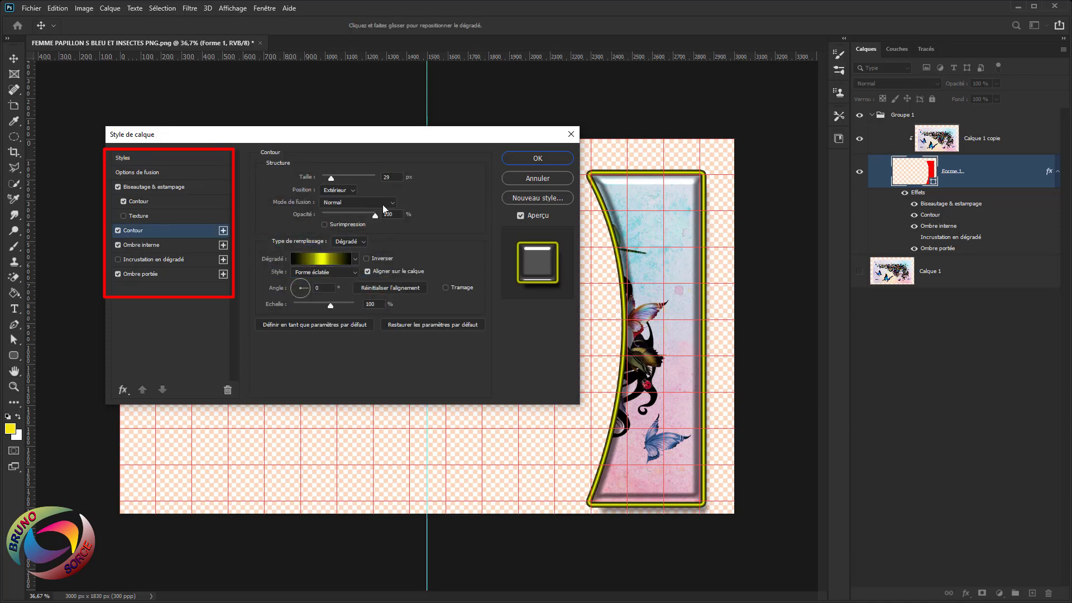
{"action": "left_click", "coordinate": [387, 177]}
{"action": "type", "text": "13"}
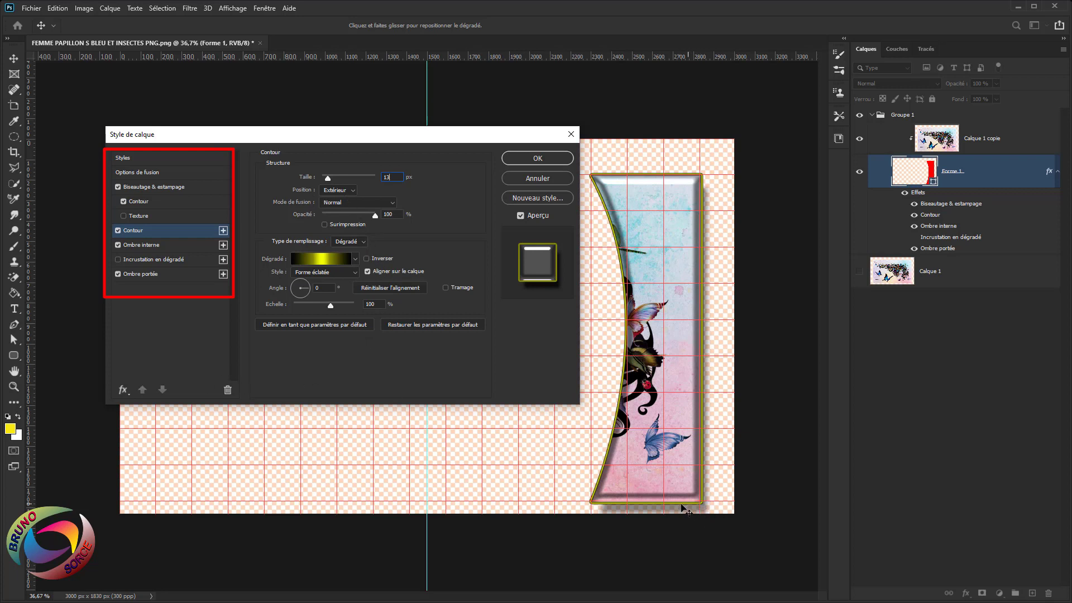
Switch Forme 1's Ombre portée effect off and back on to compare, and set its size to 27 px
{"action": "left_click", "coordinate": [118, 274]}
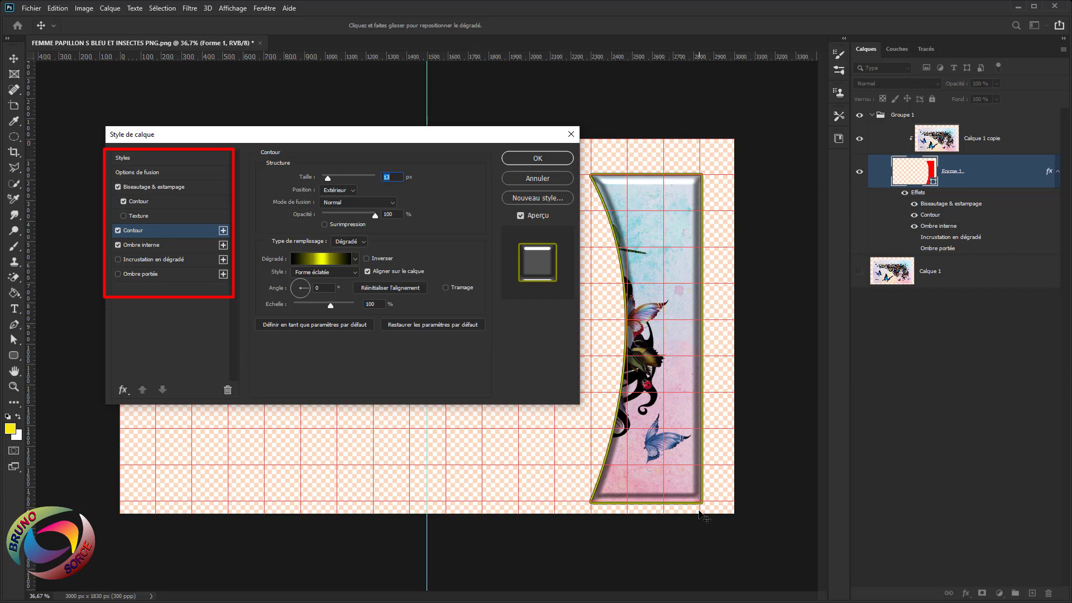
{"action": "left_click", "coordinate": [118, 274]}
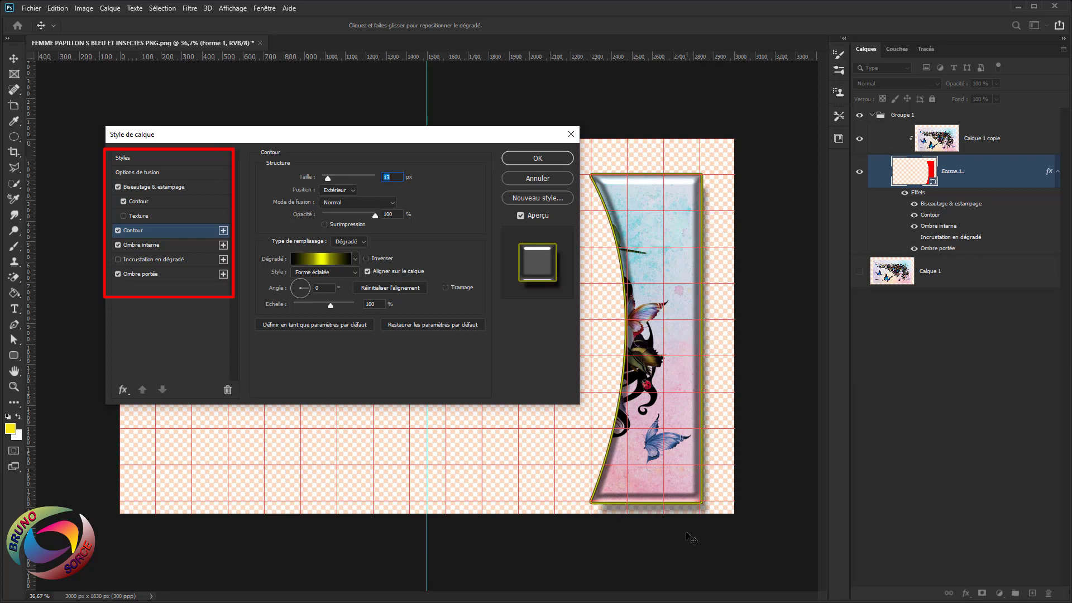
{"action": "left_click", "coordinate": [135, 275]}
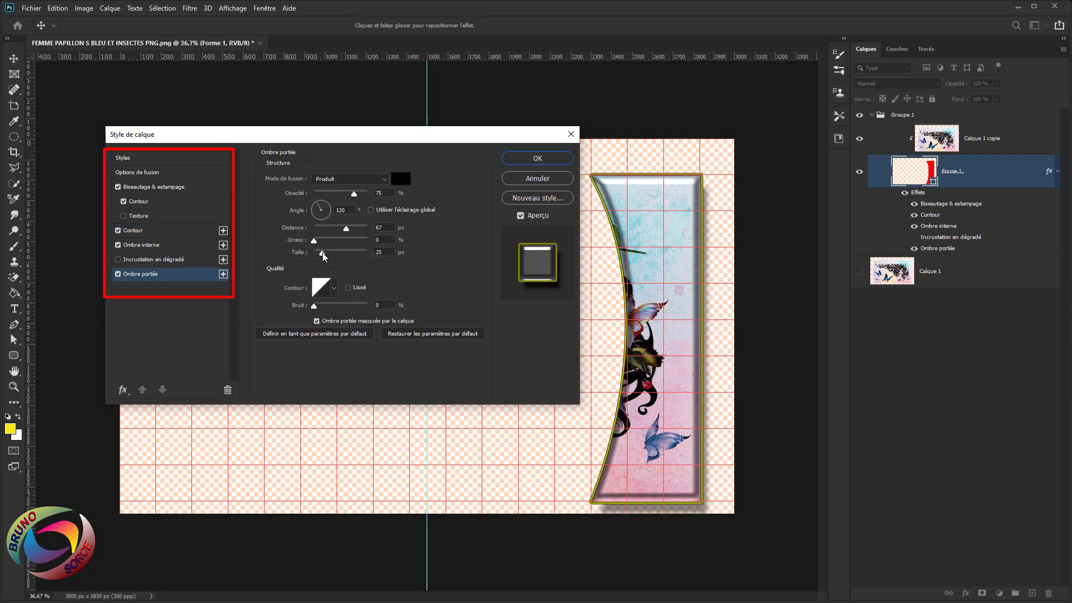
{"action": "left_click_drag", "start_coordinate": [324, 256], "coordinate": [326, 257]}
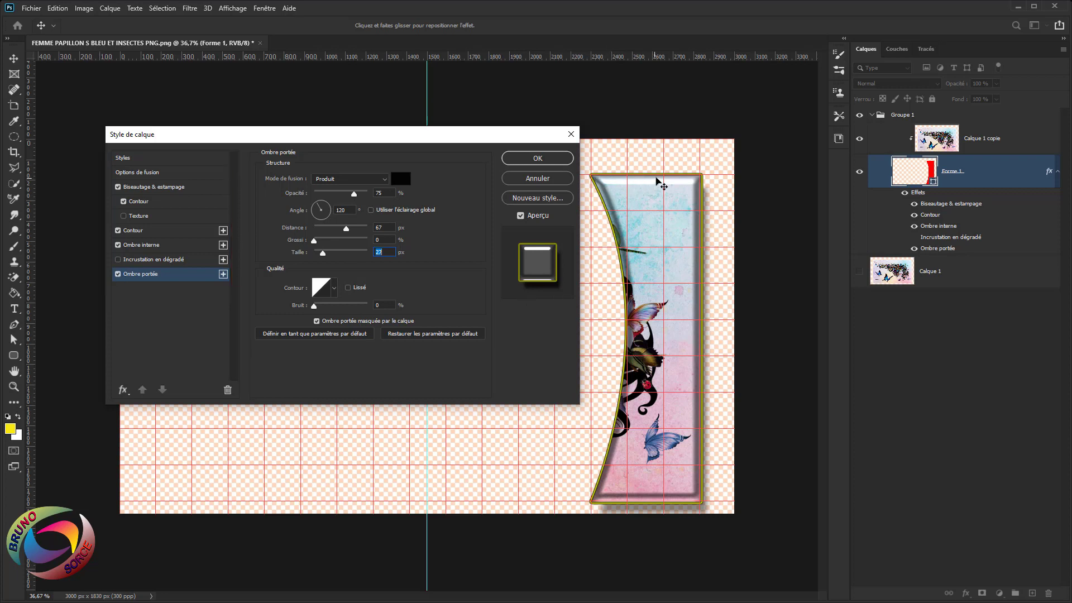
Save the current effects as a new style named Style 913, added to the current library, and apply the layer style to Forme 1
{"action": "left_click", "coordinate": [533, 199]}
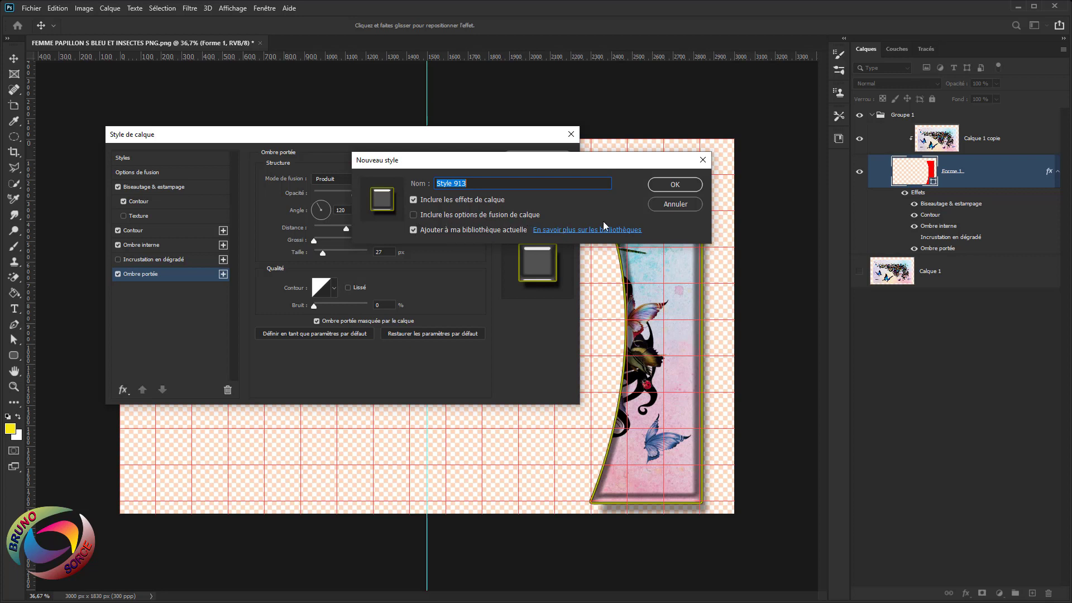
{"action": "left_click", "coordinate": [688, 185]}
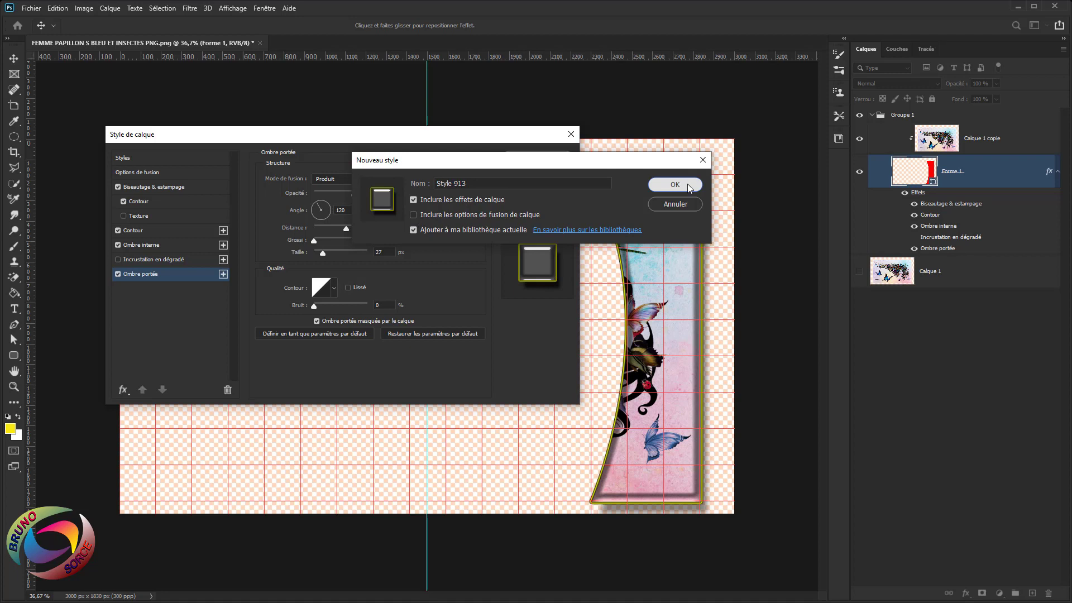
{"action": "left_click", "coordinate": [688, 185]}
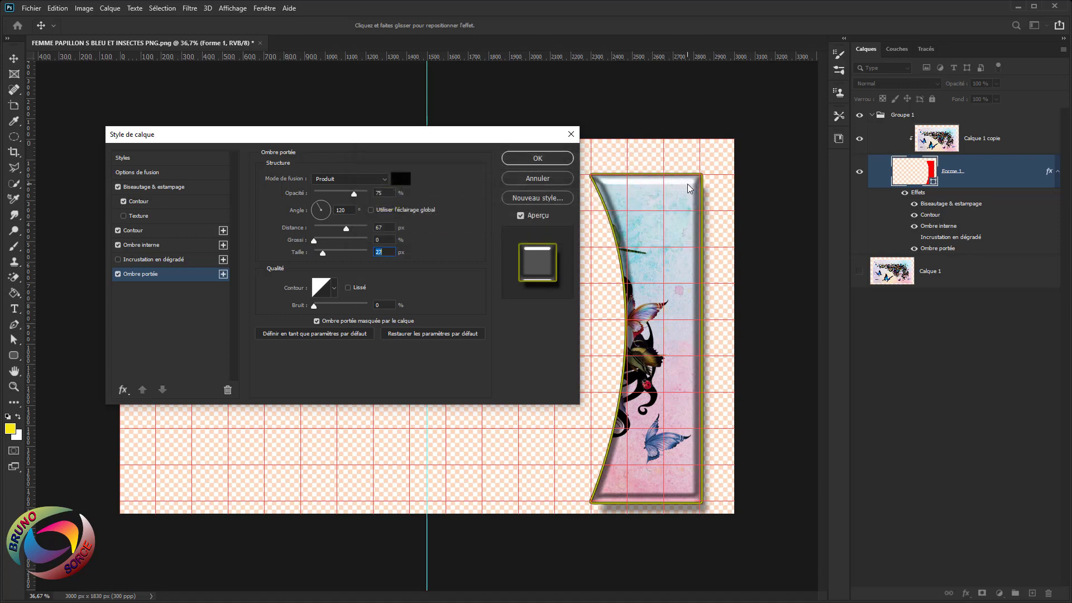
{"action": "left_click", "coordinate": [558, 161]}
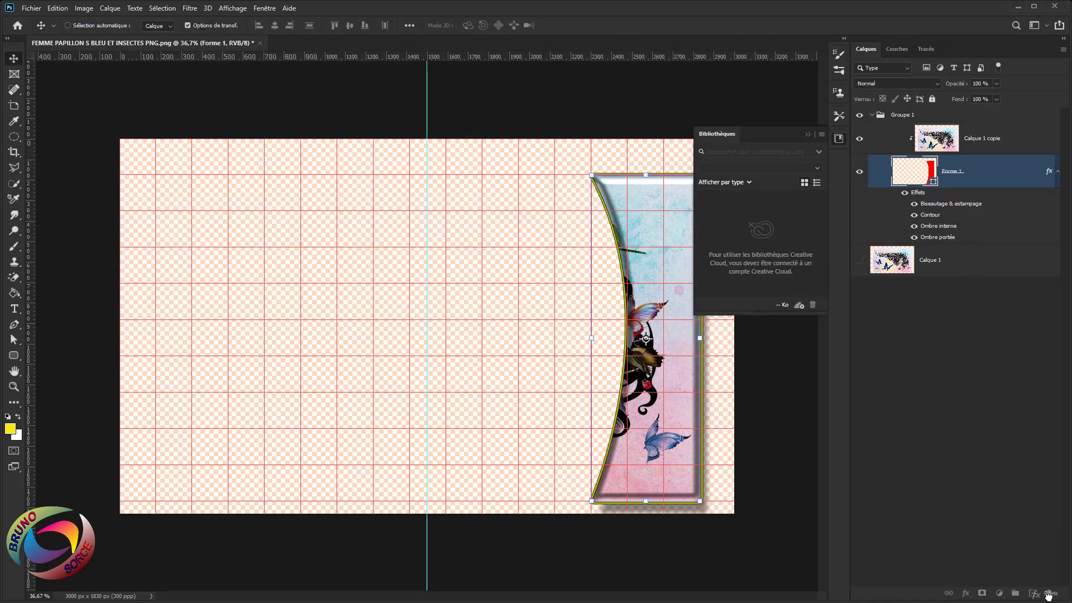
Remove all effects from Forme 1, reapply them with the newly saved style, and close the Bibliothèques window
{"action": "left_click_drag", "start_coordinate": [1049, 597], "coordinate": [1049, 596]}
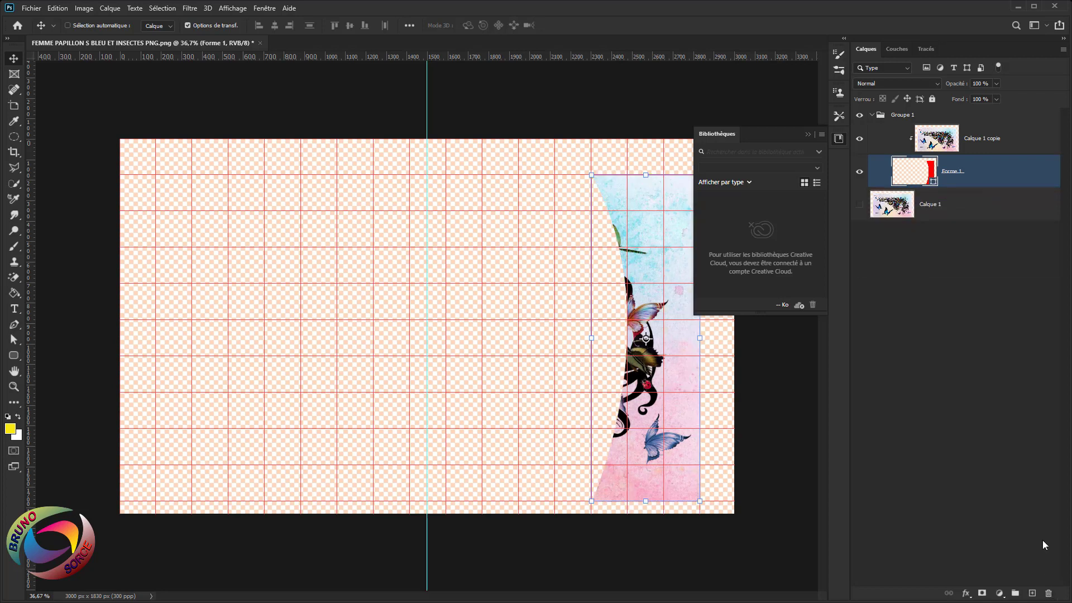
{"action": "double_click", "coordinate": [1050, 179]}
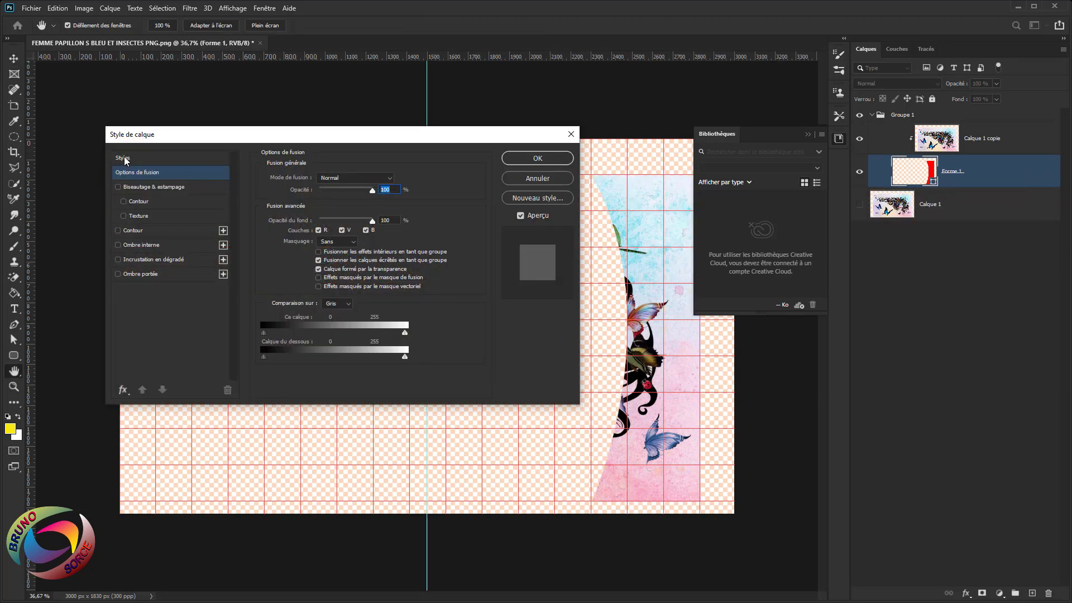
{"action": "left_click", "coordinate": [124, 159]}
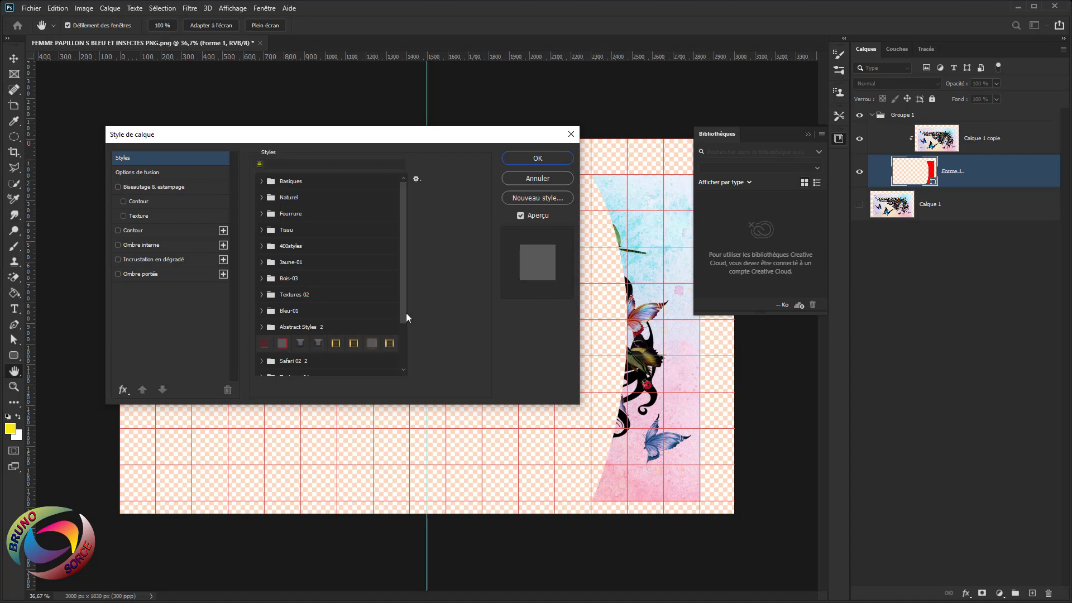
{"action": "scroll", "coordinate": [404, 324], "scroll_direction": "down", "scroll_amount": 3}
{"action": "scroll", "coordinate": [404, 324], "scroll_direction": "down", "scroll_amount": 2}
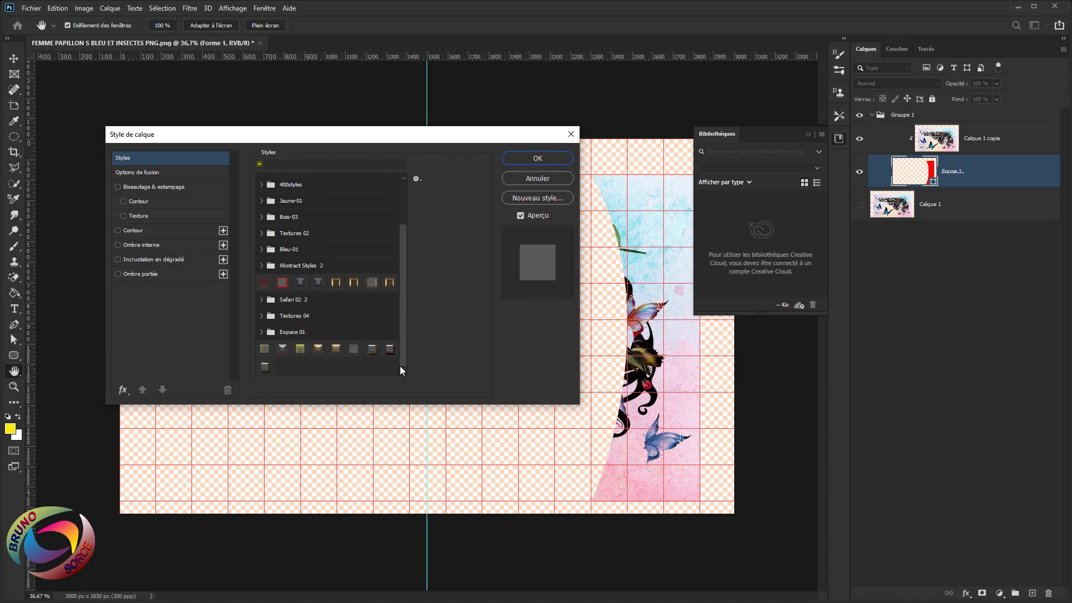
{"action": "left_click", "coordinate": [264, 368]}
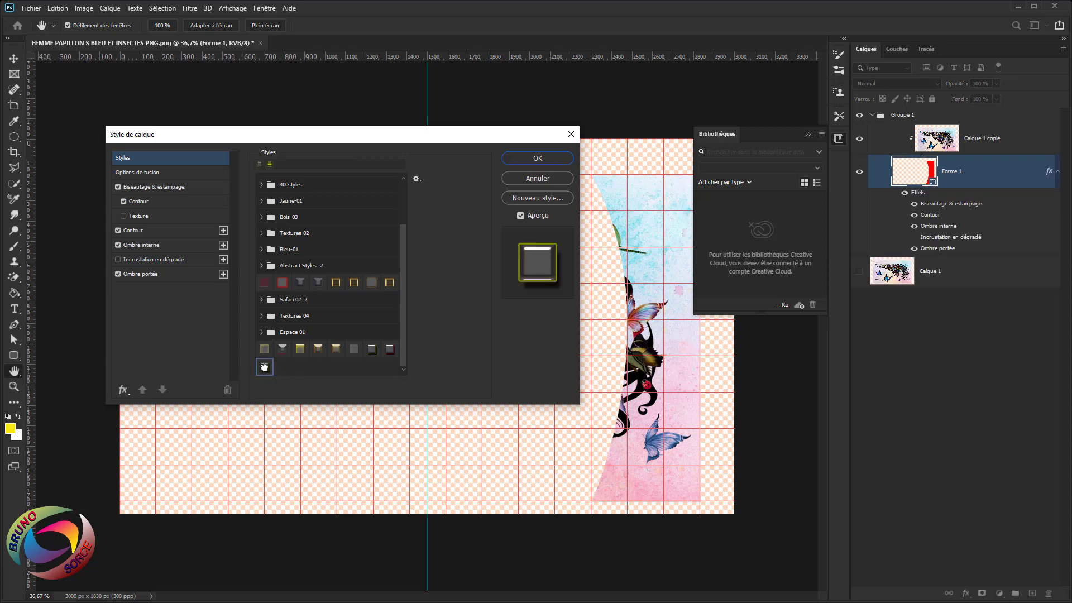
{"action": "left_click", "coordinate": [807, 134]}
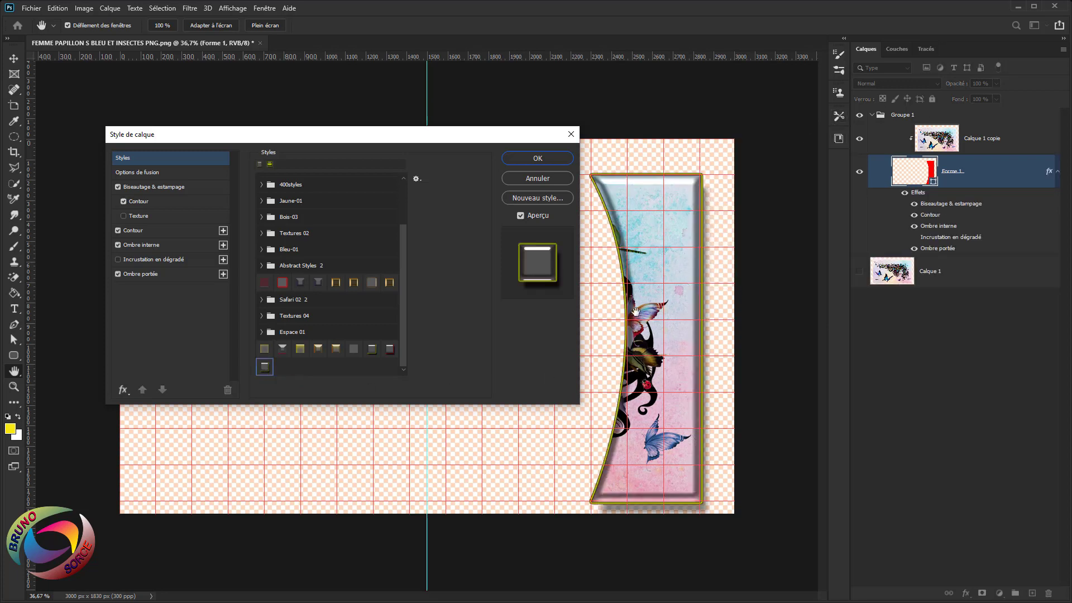
Try the saved red-bordered and bright yellow-bordered styles on Forme 1, and switch back to the newly saved style
{"action": "left_click", "coordinate": [390, 351]}
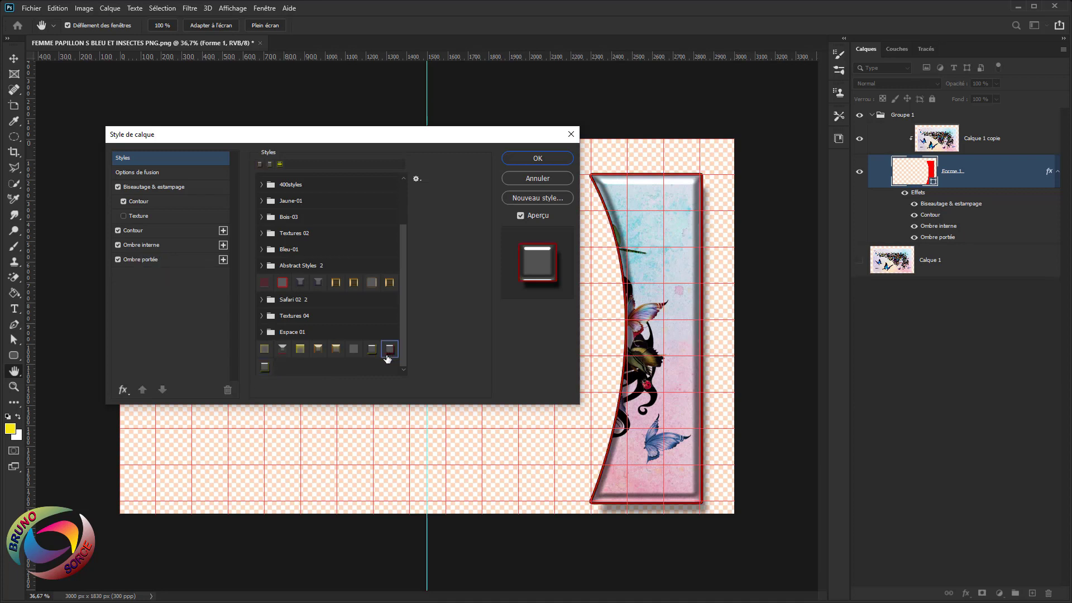
{"action": "left_click", "coordinate": [371, 349]}
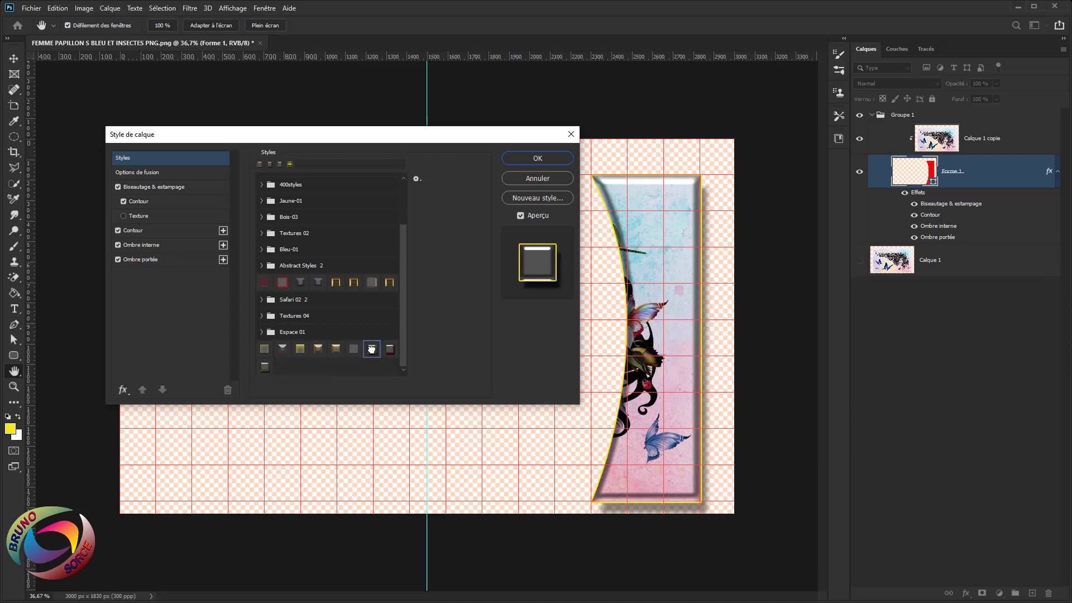
{"action": "left_click", "coordinate": [265, 366]}
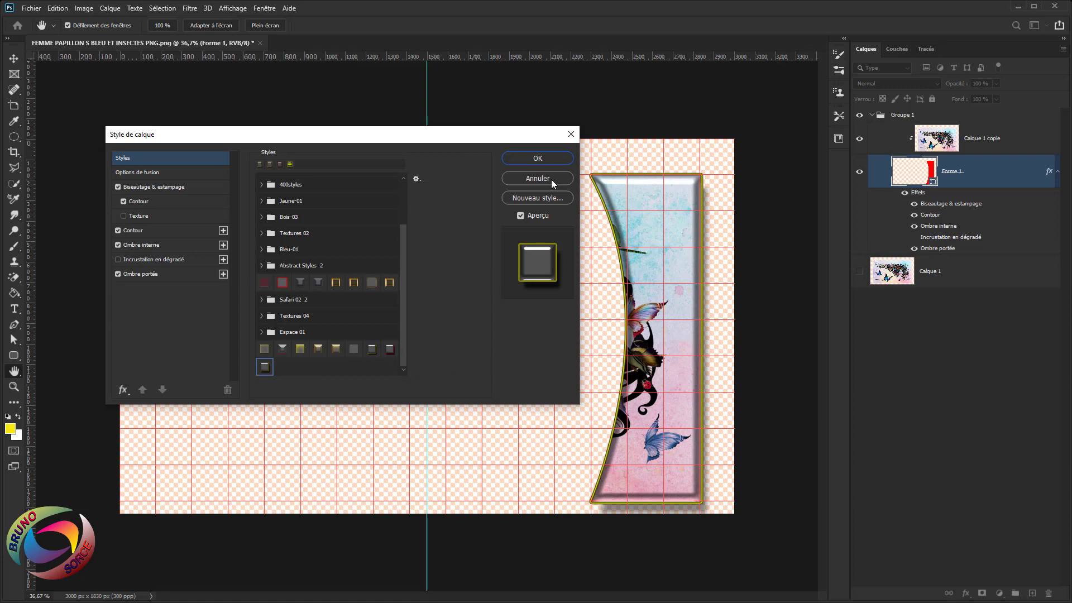
Compare Forme 1 with and without Biseautage & estampage, review that effect's settings, and accept the layer style with the effect enabled
{"action": "left_click", "coordinate": [139, 172]}
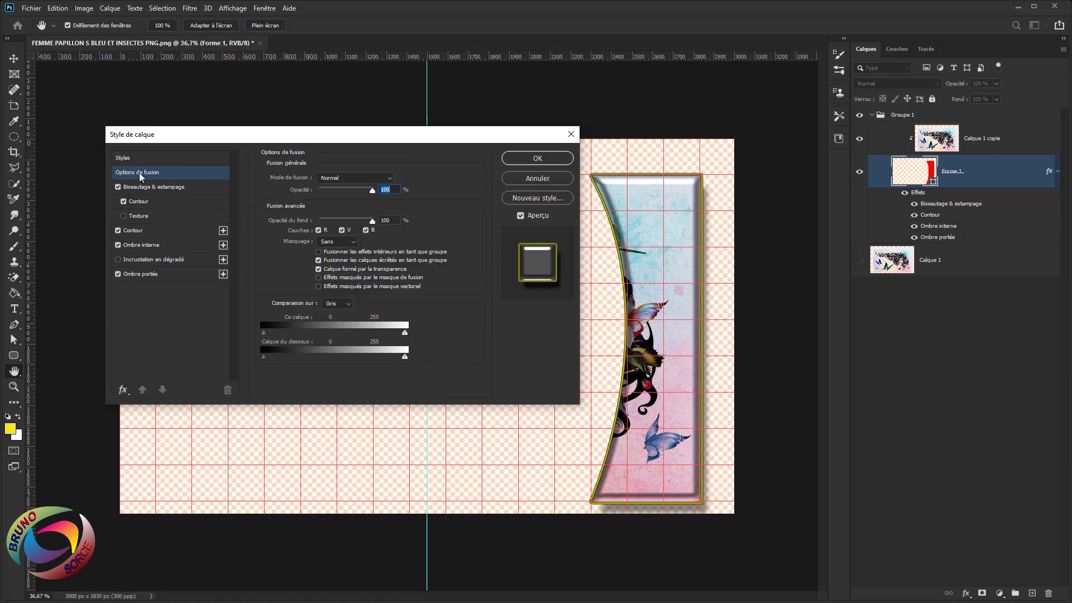
{"action": "left_click", "coordinate": [123, 158]}
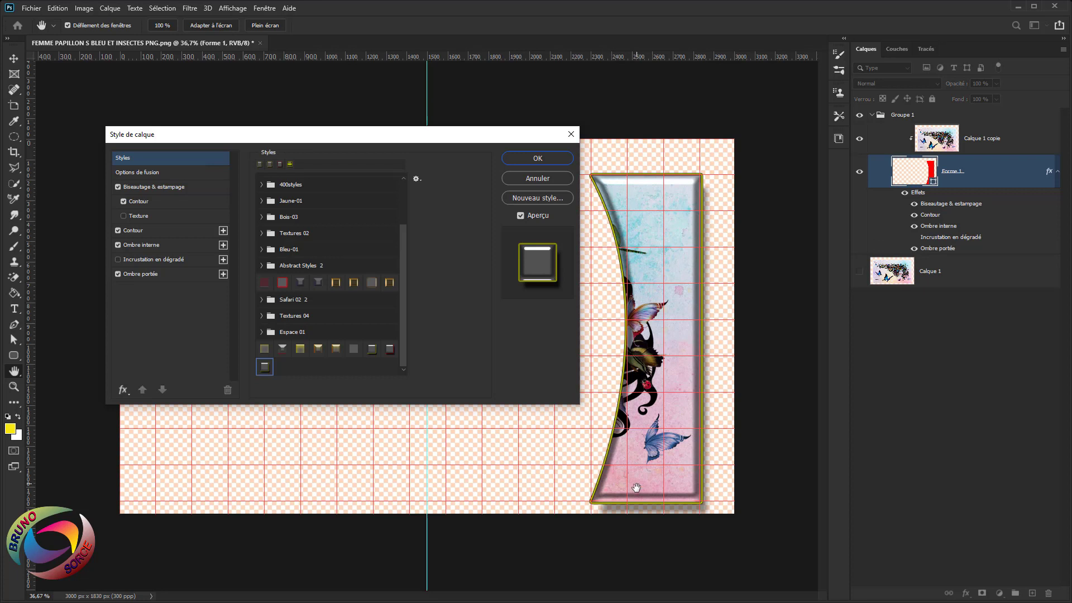
{"action": "left_click", "coordinate": [118, 186]}
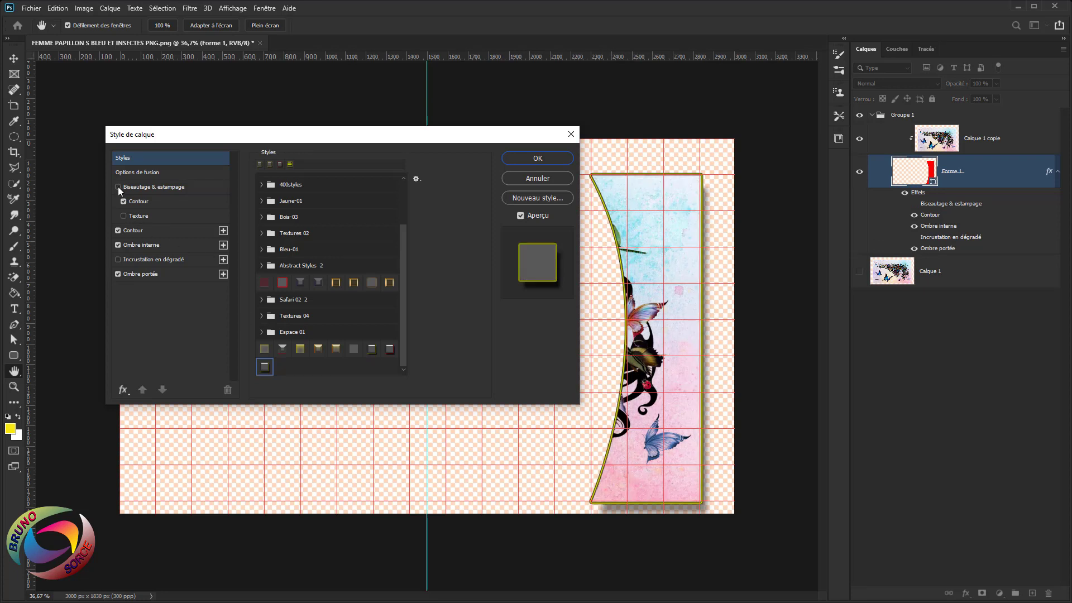
{"action": "left_click", "coordinate": [118, 186]}
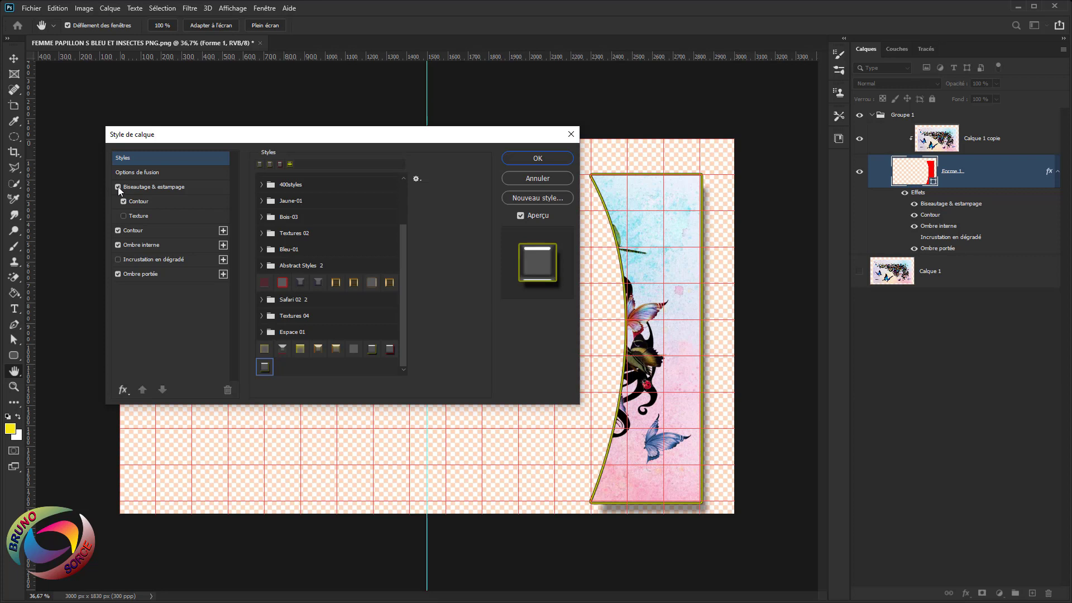
{"action": "left_click", "coordinate": [161, 189]}
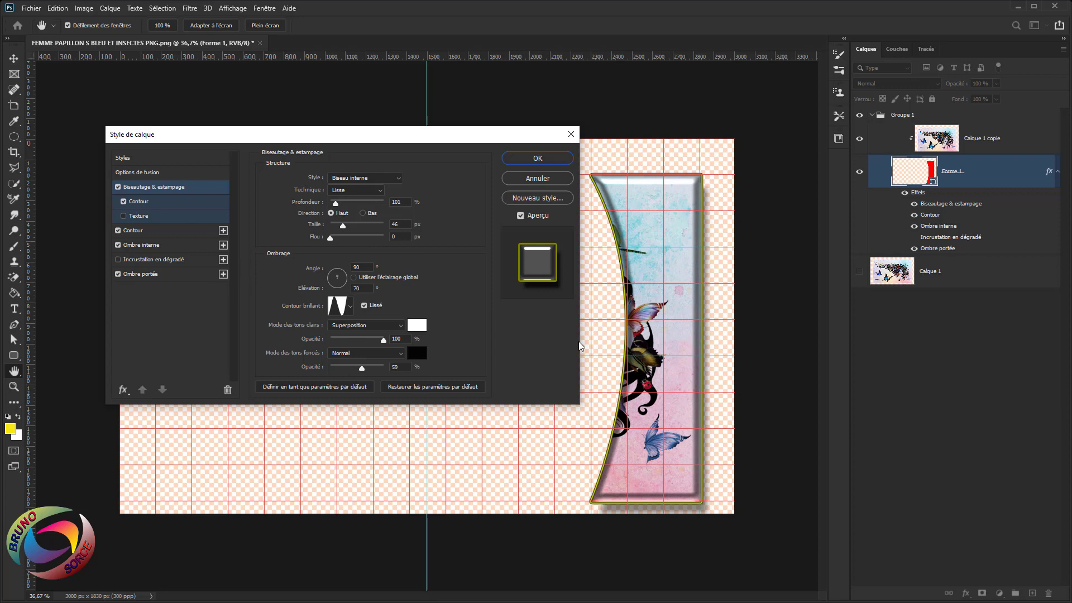
{"action": "left_click", "coordinate": [556, 161]}
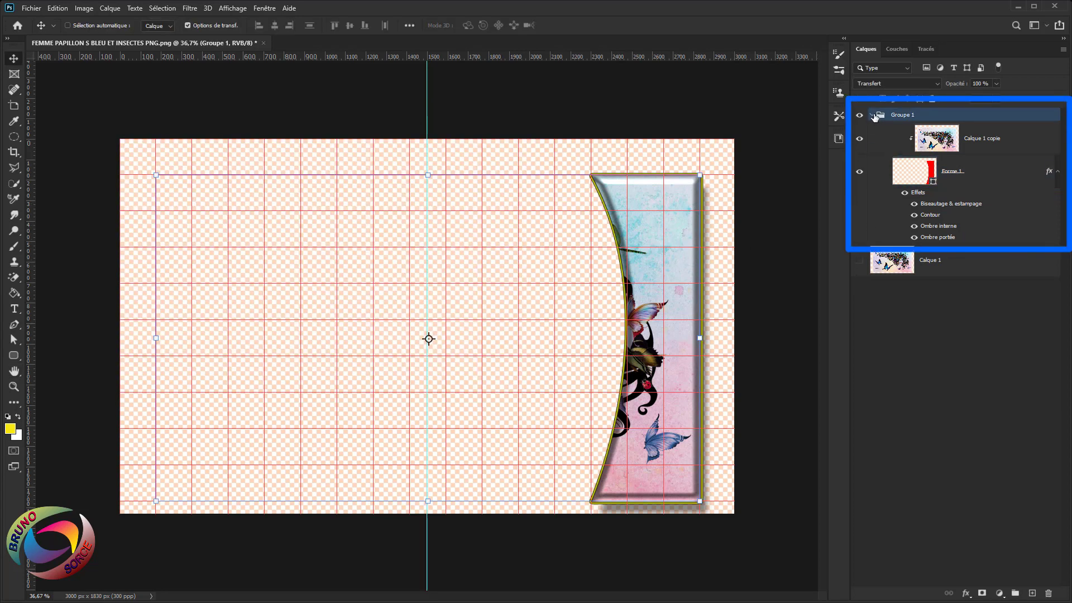
Collapse Groupe 1, show Calque 1 and duplicate it, and hide the original Calque 1
{"action": "left_click", "coordinate": [873, 116]}
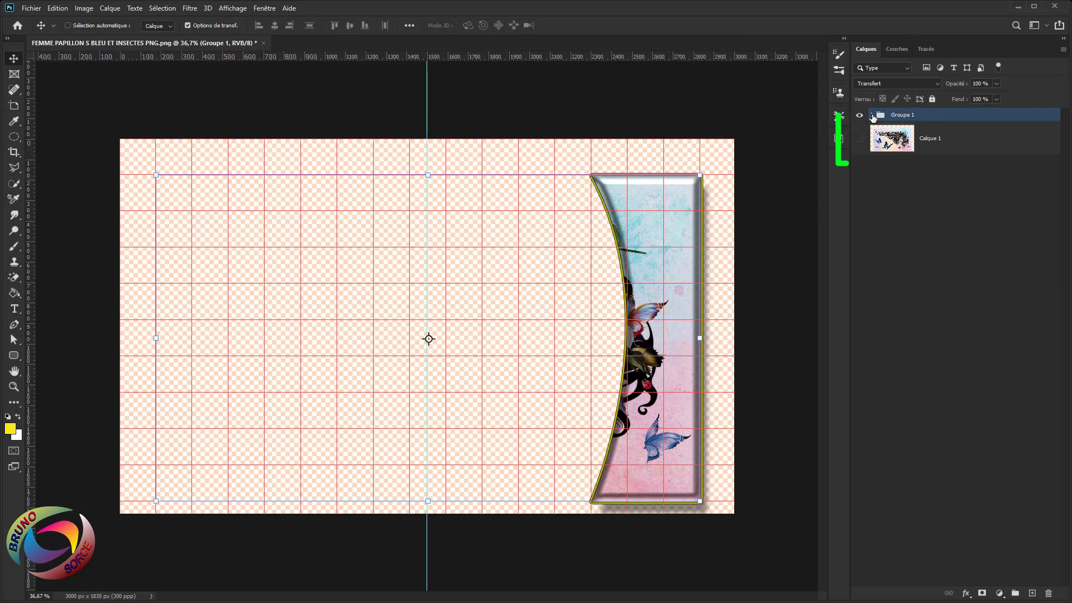
{"action": "left_click", "coordinate": [859, 142]}
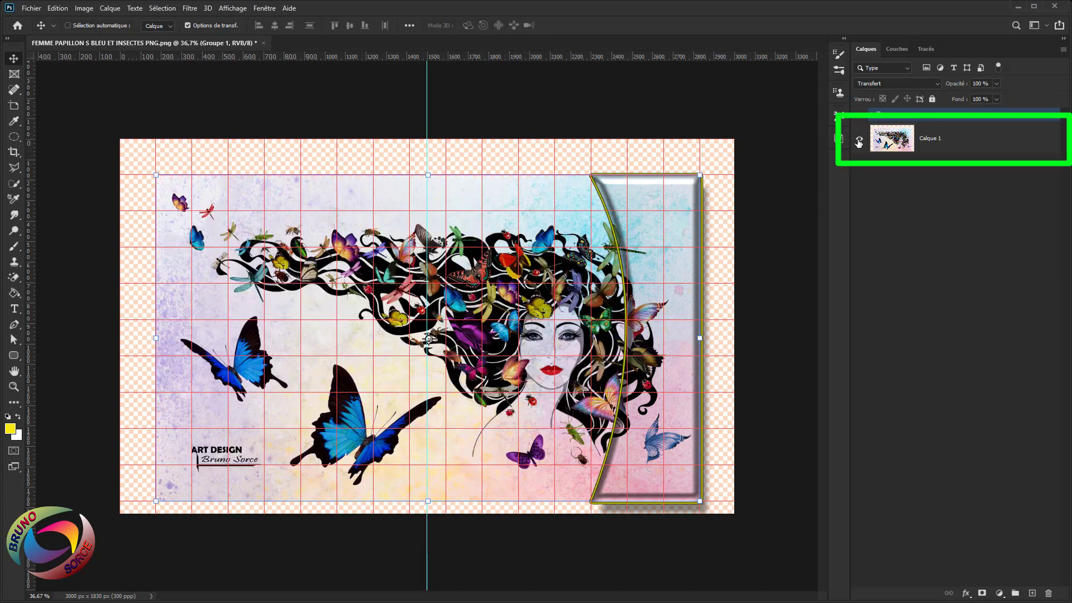
{"action": "left_click", "coordinate": [999, 147]}
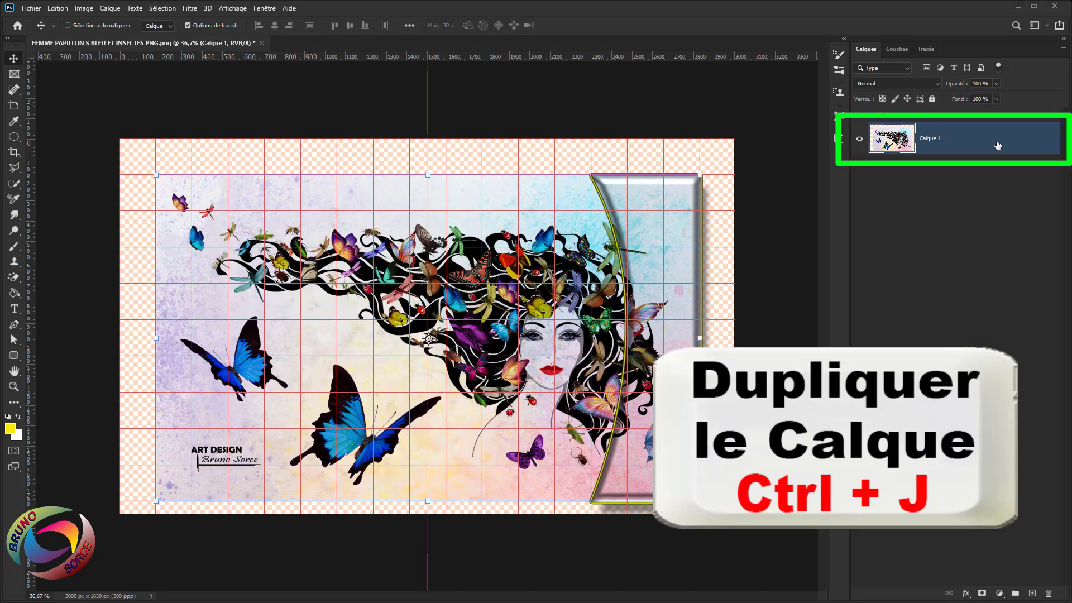
{"action": "key", "text": "ctrl+j"}
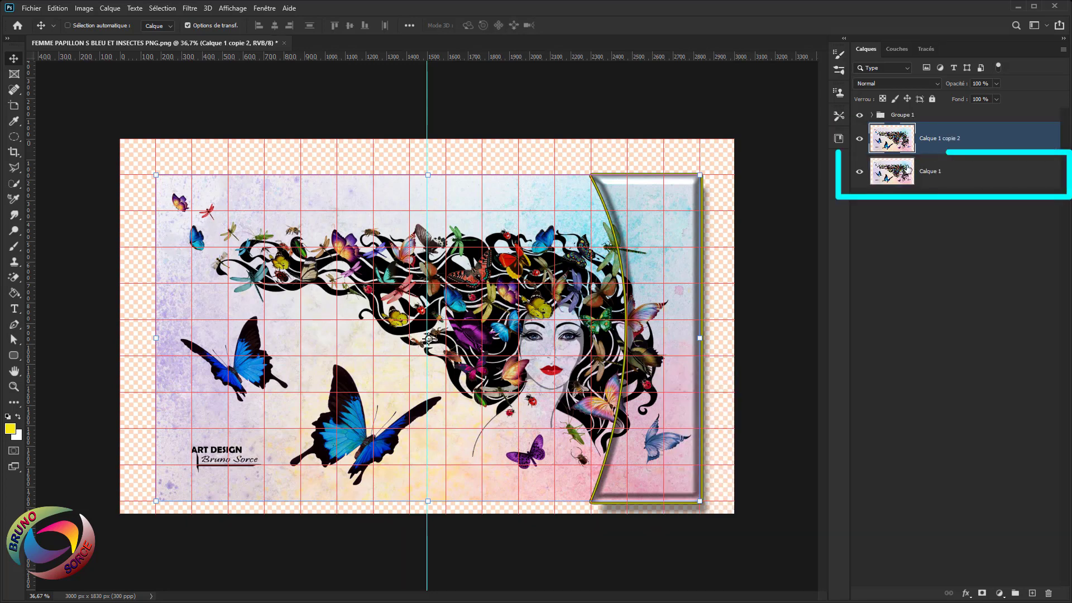
{"action": "left_click", "coordinate": [860, 173]}
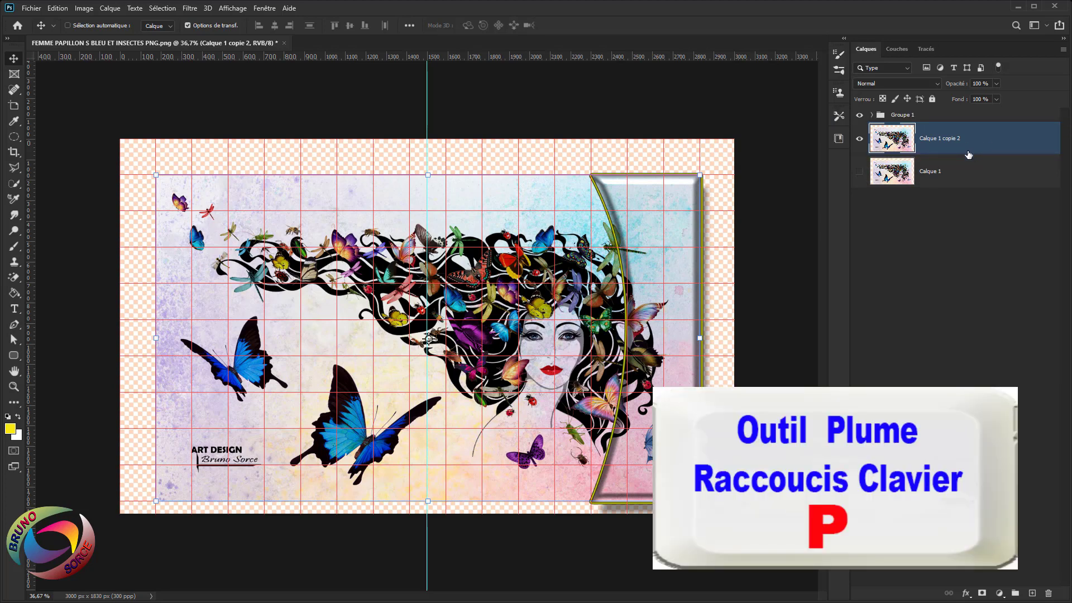
Draw a curved Pen tool shape segment from the framed panel's upper-left corner to its lower-left corner, following its curved edge
{"action": "key", "text": "p"}
{"action": "left_click", "coordinate": [591, 175]}
{"action": "scroll", "coordinate": [605, 351], "scroll_direction": "down", "scroll_amount": 4}
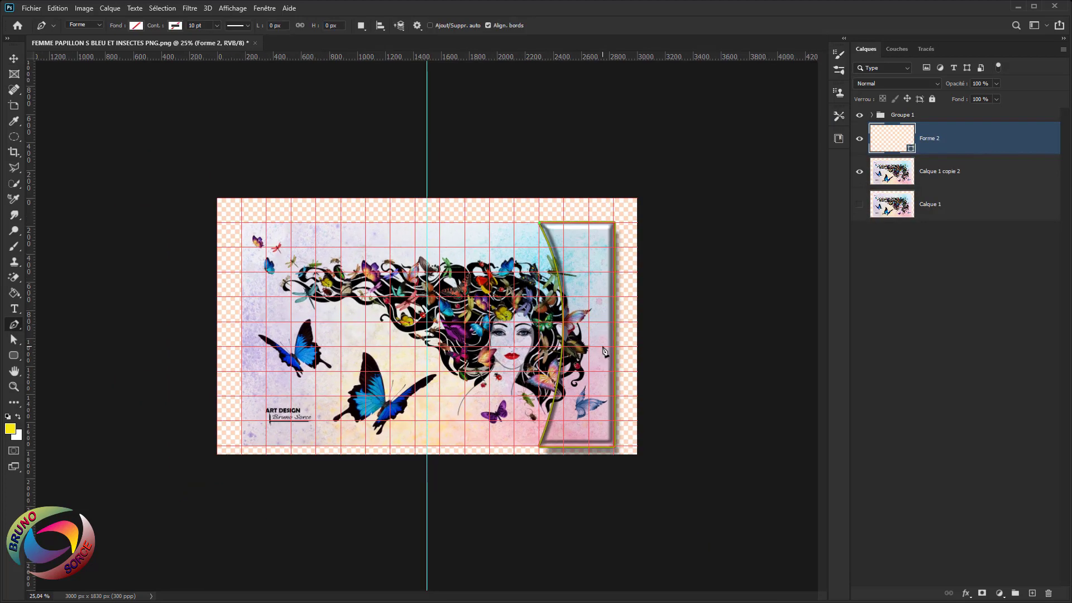
{"action": "scroll", "coordinate": [604, 351], "scroll_direction": "down", "scroll_amount": 1}
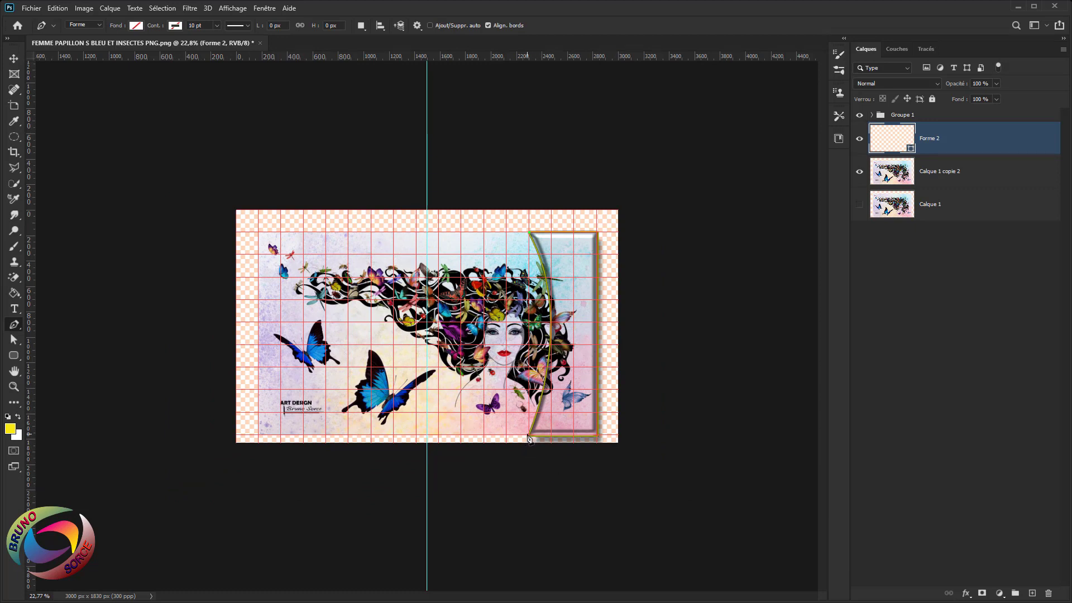
{"action": "left_click_drag", "start_coordinate": [530, 439], "coordinate": [484, 558]}
{"action": "scroll", "coordinate": [501, 424], "scroll_direction": "up", "scroll_amount": 8}
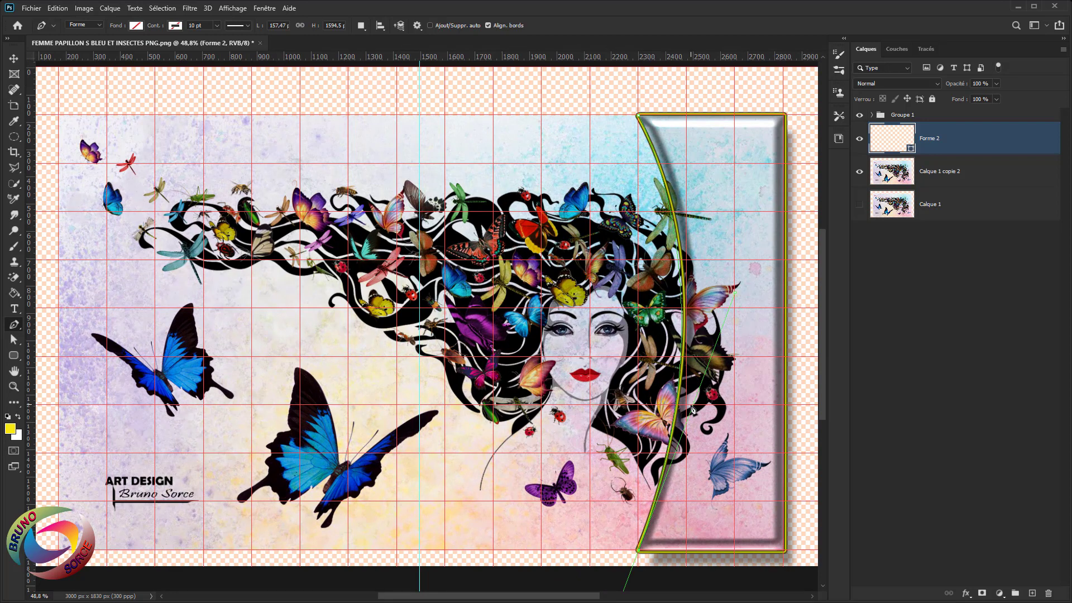
Complete the Forme 2 outline with a straight bottom edge, a matching curved left edge and a straight top edge, and fill it red
{"action": "left_click", "coordinate": [639, 553], "text": "alt"}
{"action": "left_click", "coordinate": [542, 551]}
{"action": "left_click", "coordinate": [542, 115]}
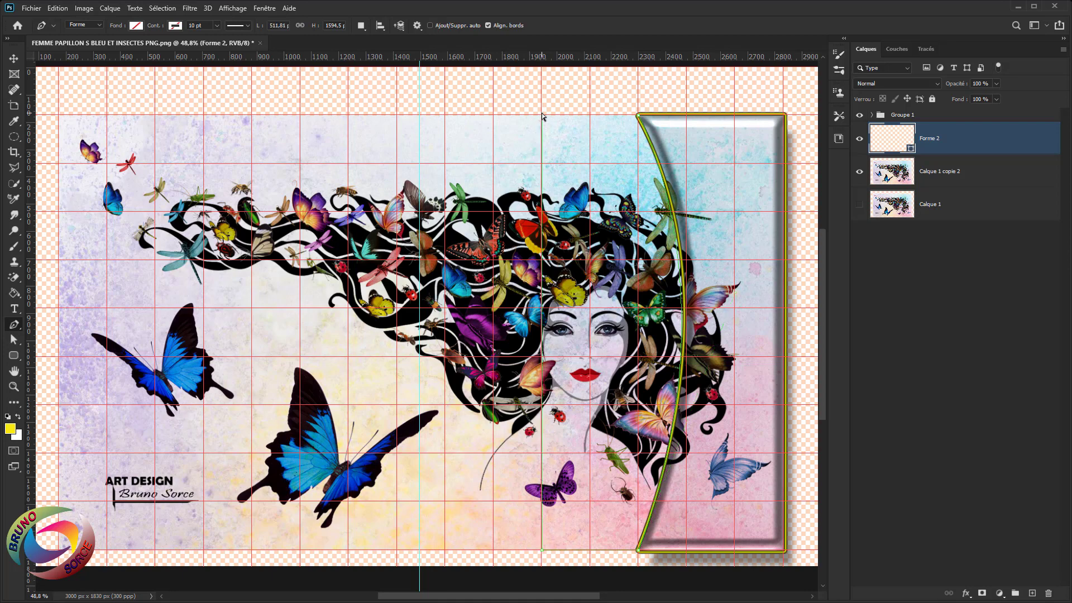
{"action": "key", "text": "ctrl+z"}
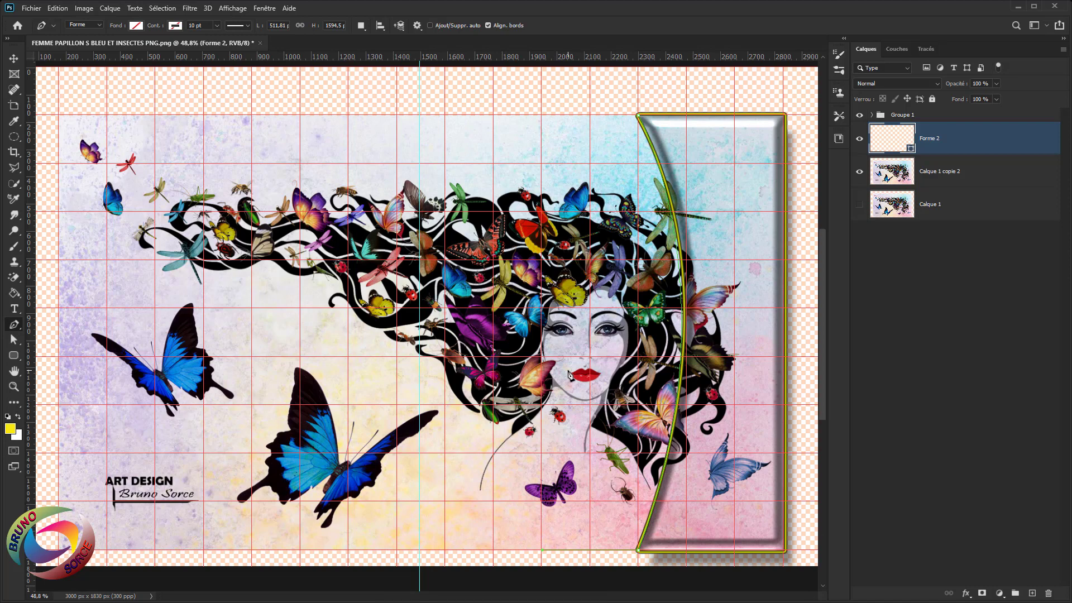
{"action": "scroll", "coordinate": [569, 374], "scroll_direction": "down", "scroll_amount": 3}
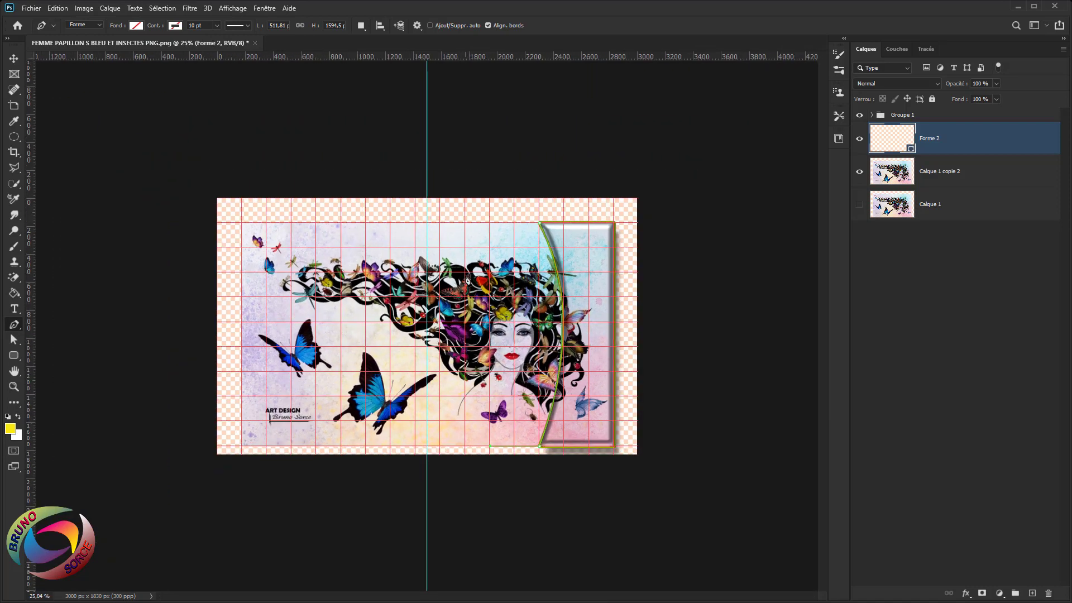
{"action": "left_click", "coordinate": [489, 224]}
{"action": "left_click_drag", "start_coordinate": [487, 216], "coordinate": [435, 125]}
{"action": "scroll", "coordinate": [506, 258], "scroll_direction": "up", "scroll_amount": 7}
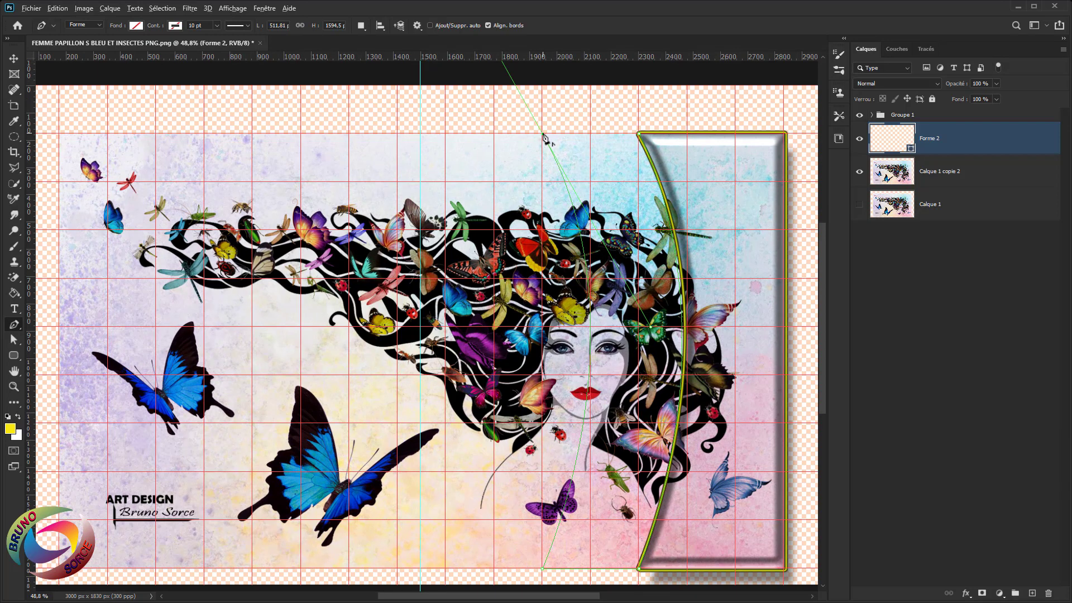
{"action": "left_click", "coordinate": [544, 136]}
{"action": "left_click", "coordinate": [642, 139]}
{"action": "left_click", "coordinate": [135, 26]}
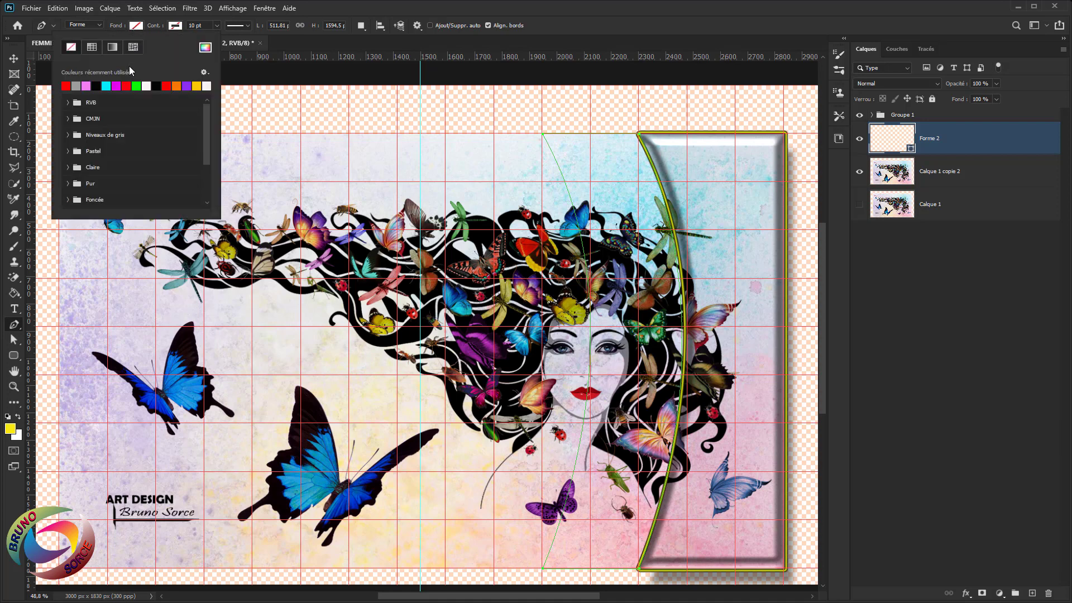
{"action": "left_click", "coordinate": [167, 85]}
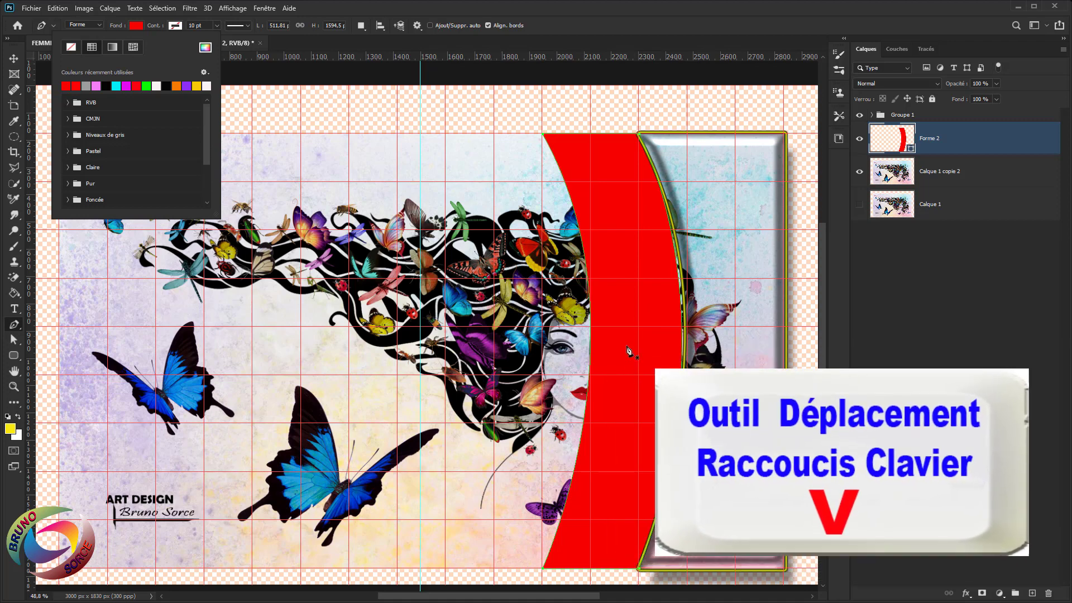
Group Forme 2 and Calque 1 copie 2 into a new layer group with the default settings
{"action": "key", "text": "v"}
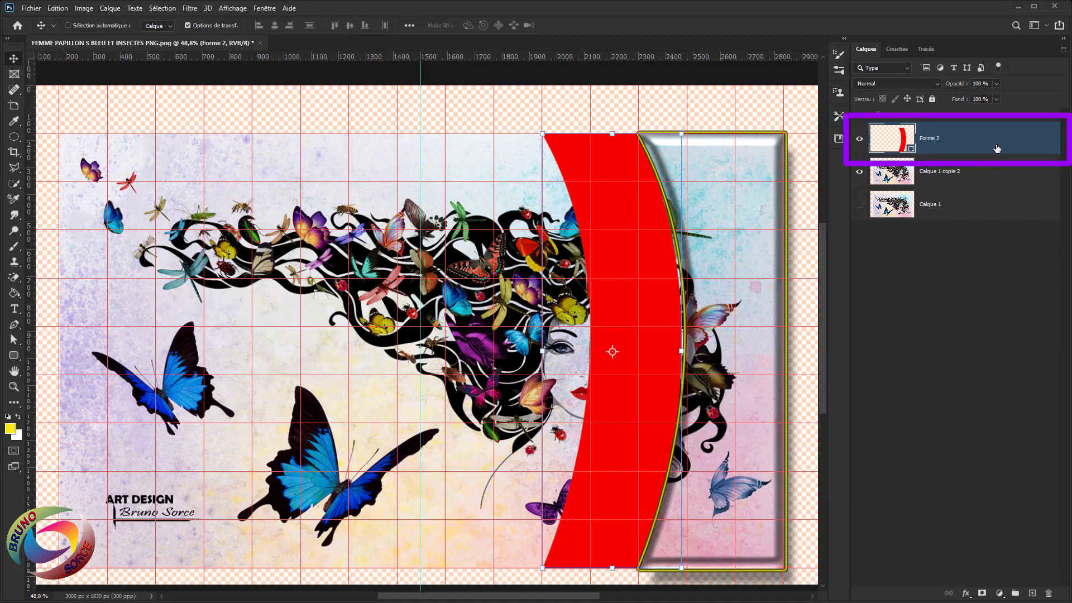
{"action": "left_click", "coordinate": [1008, 177], "text": "ctrl"}
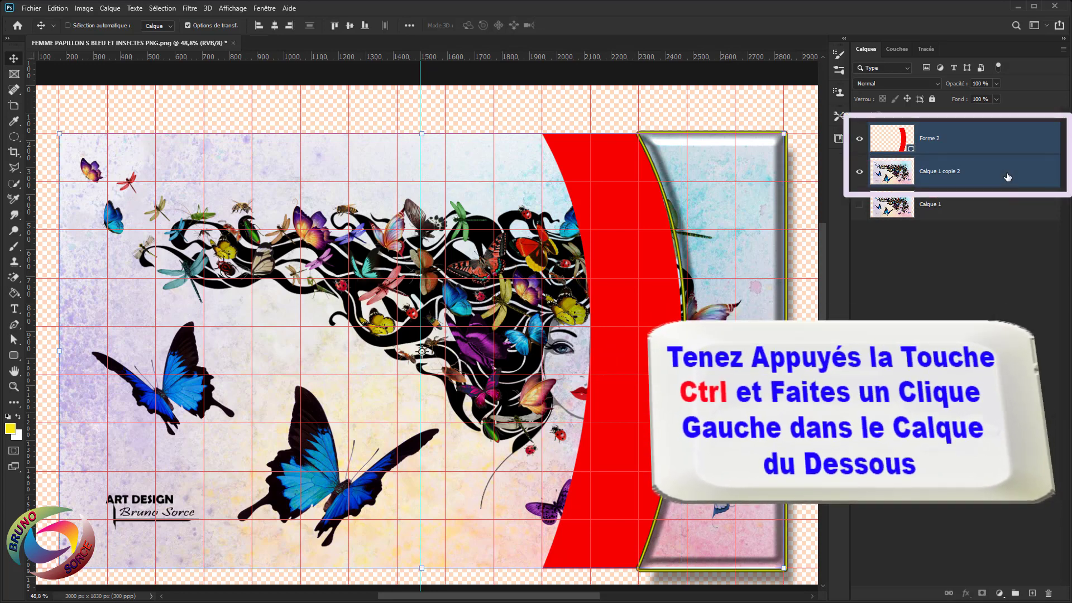
{"action": "right_click", "coordinate": [1007, 177]}
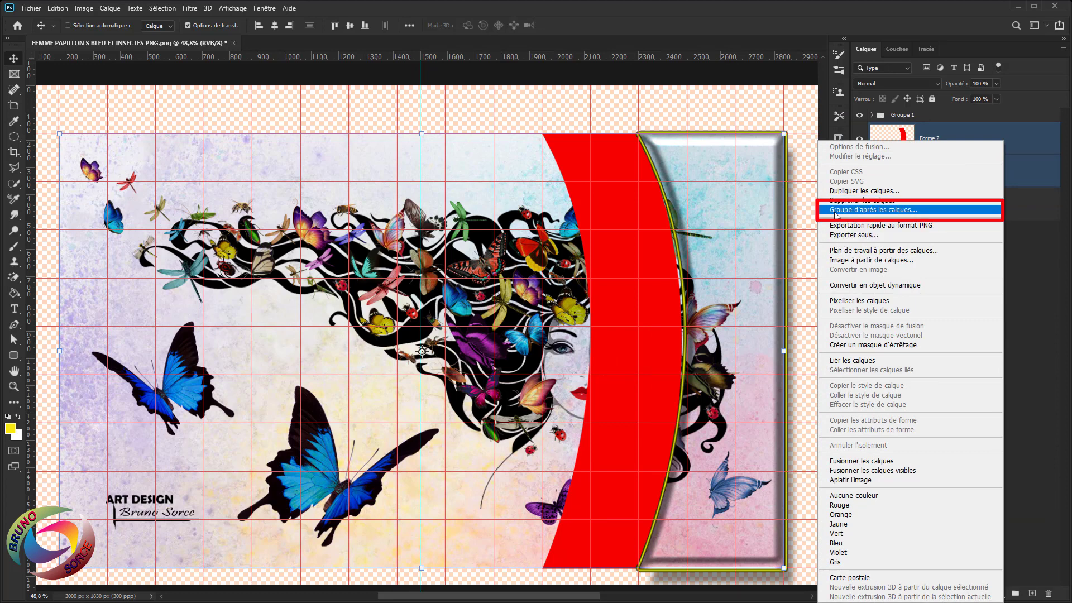
{"action": "left_click", "coordinate": [836, 211]}
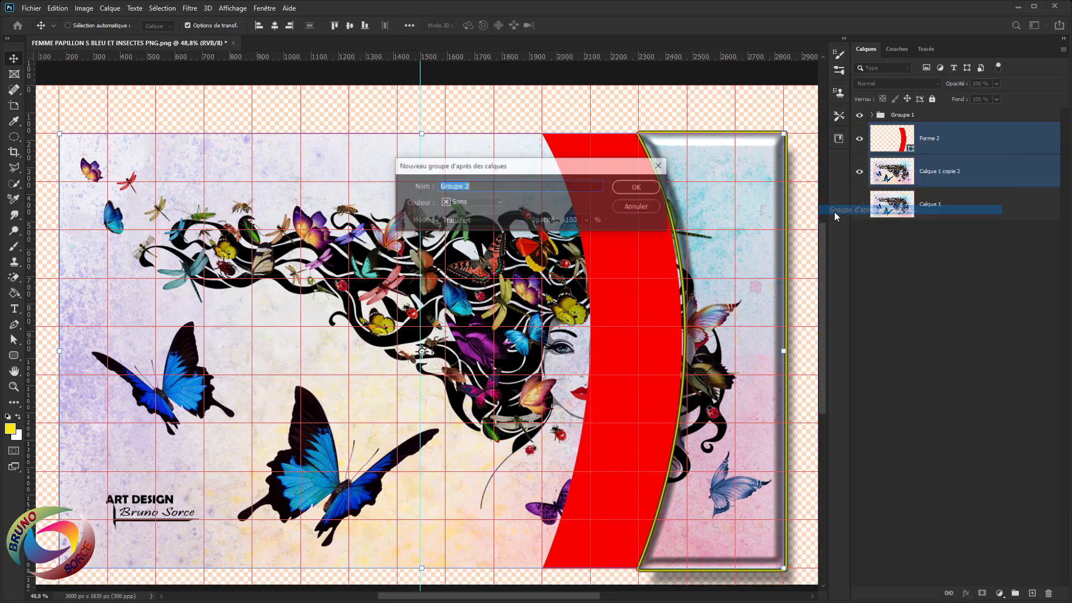
{"action": "left_click", "coordinate": [632, 189]}
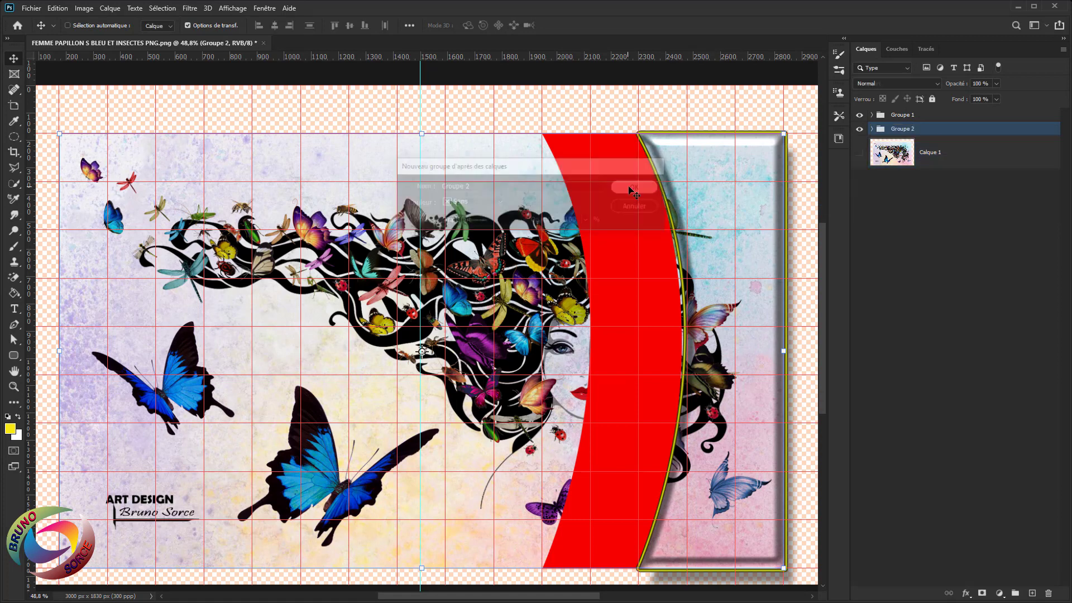
Expand Groupe 2, move Calque 1 copie 2 above Forme 2 and clip it to that shape
{"action": "left_click", "coordinate": [872, 130]}
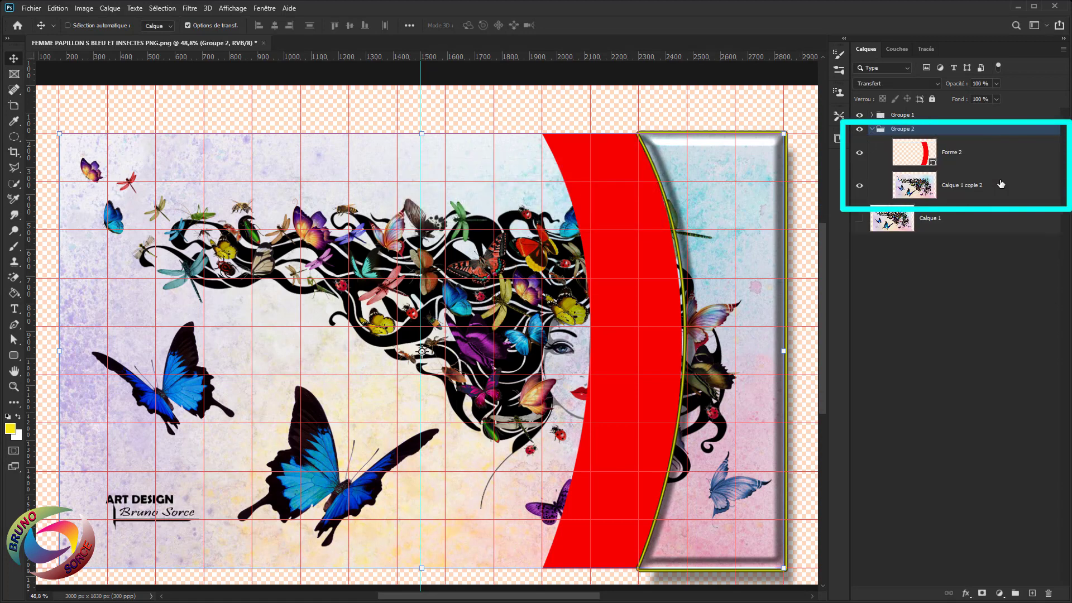
{"action": "left_click_drag", "start_coordinate": [1002, 185], "coordinate": [980, 144]}
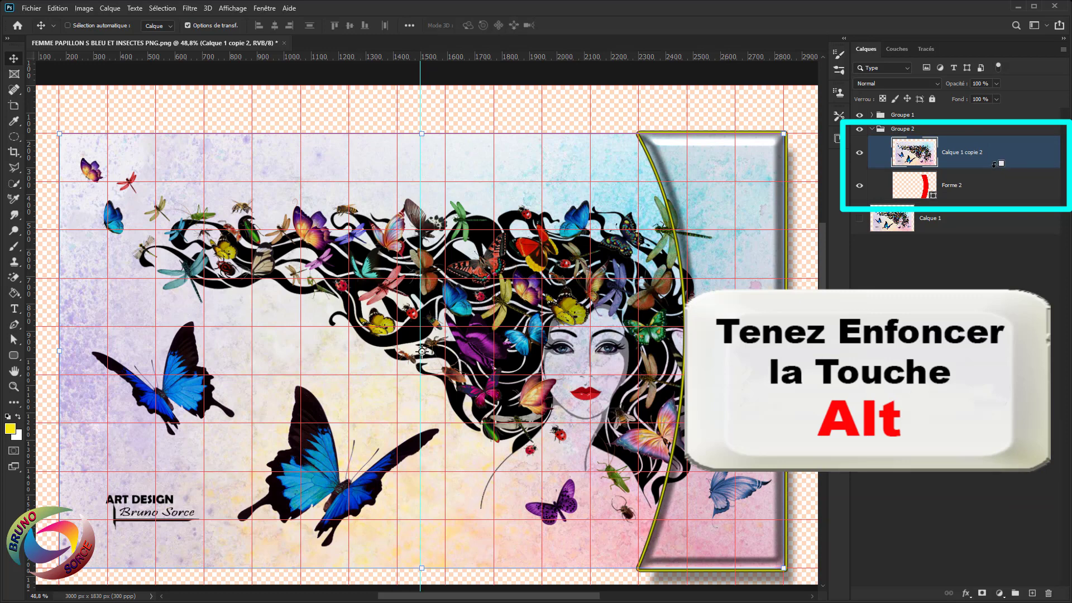
{"action": "left_click", "coordinate": [994, 164], "text": "alt"}
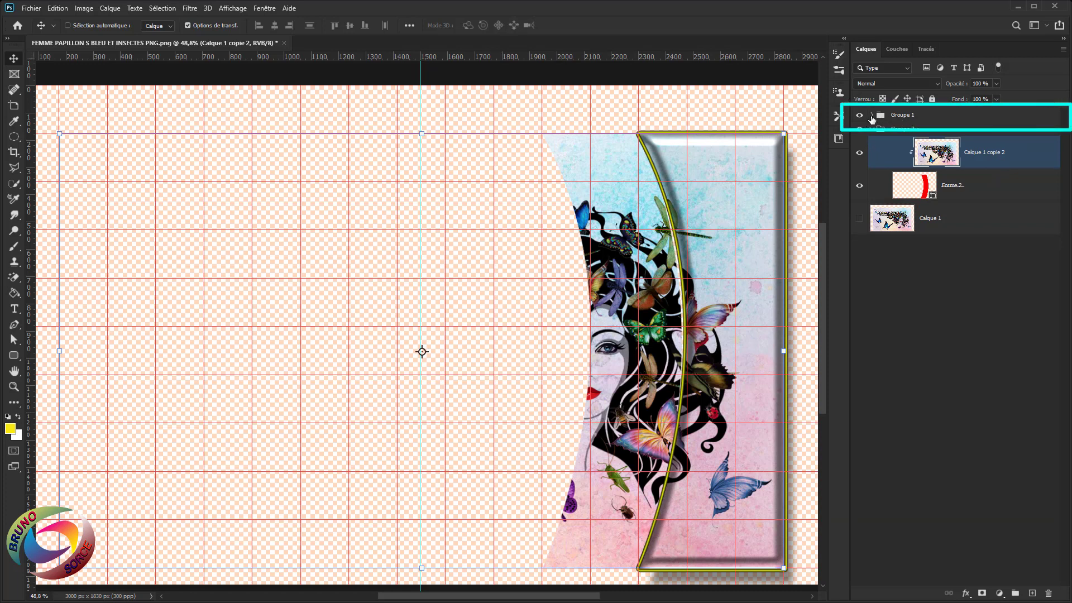
Expand Groupe 1 and copy the layer effects of Forme 1 onto Forme 2
{"action": "left_click", "coordinate": [871, 116]}
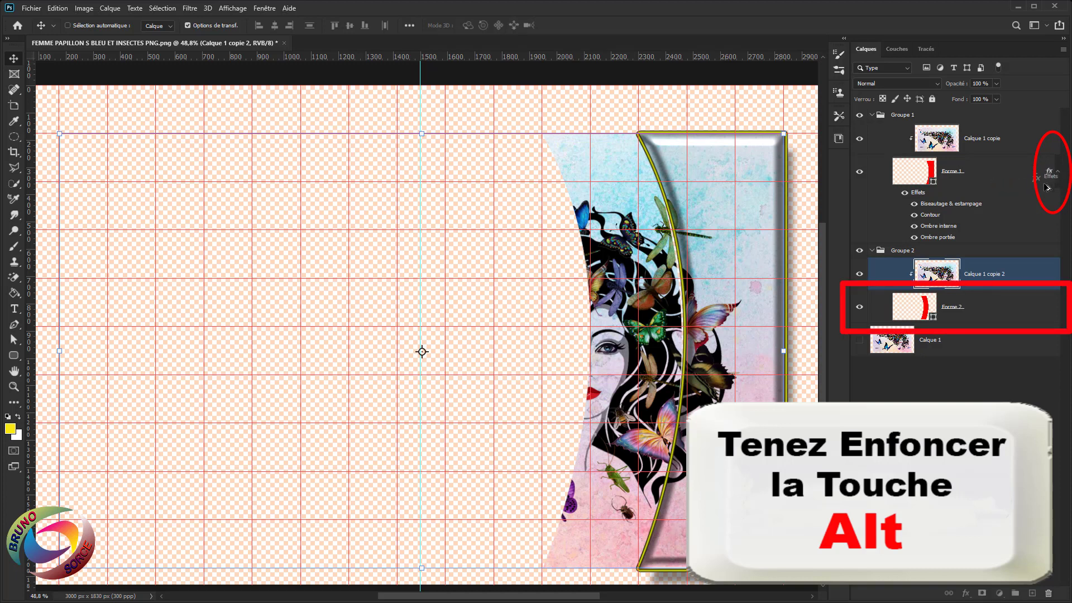
{"action": "left_click_drag", "start_coordinate": [1050, 173], "coordinate": [1046, 319]}
{"action": "left_click_drag", "start_coordinate": [1045, 319], "coordinate": [1045, 317]}
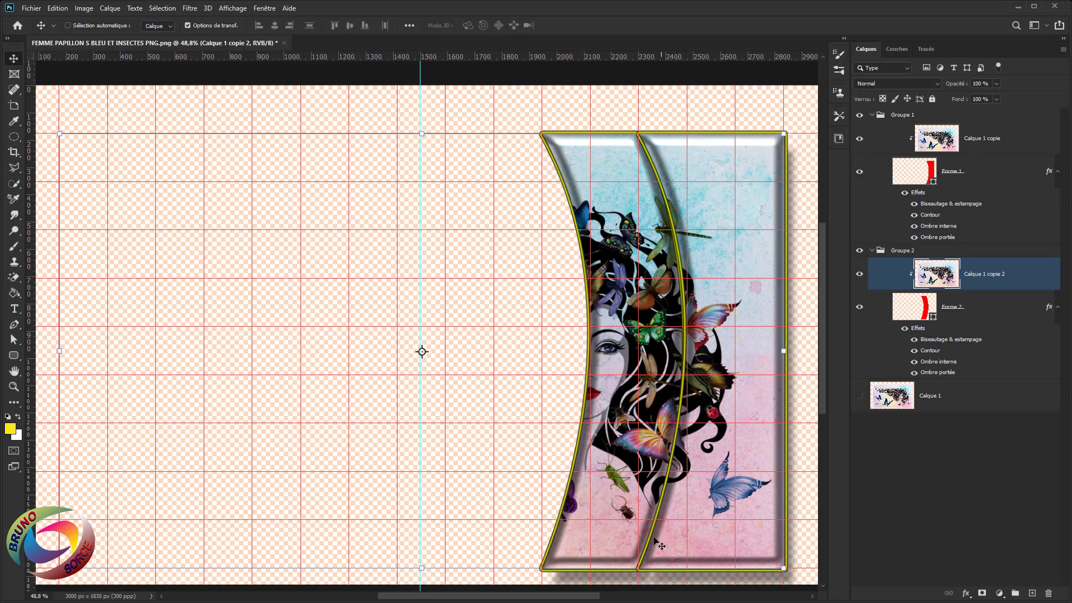
{"action": "key", "text": "ctrl+minus"}
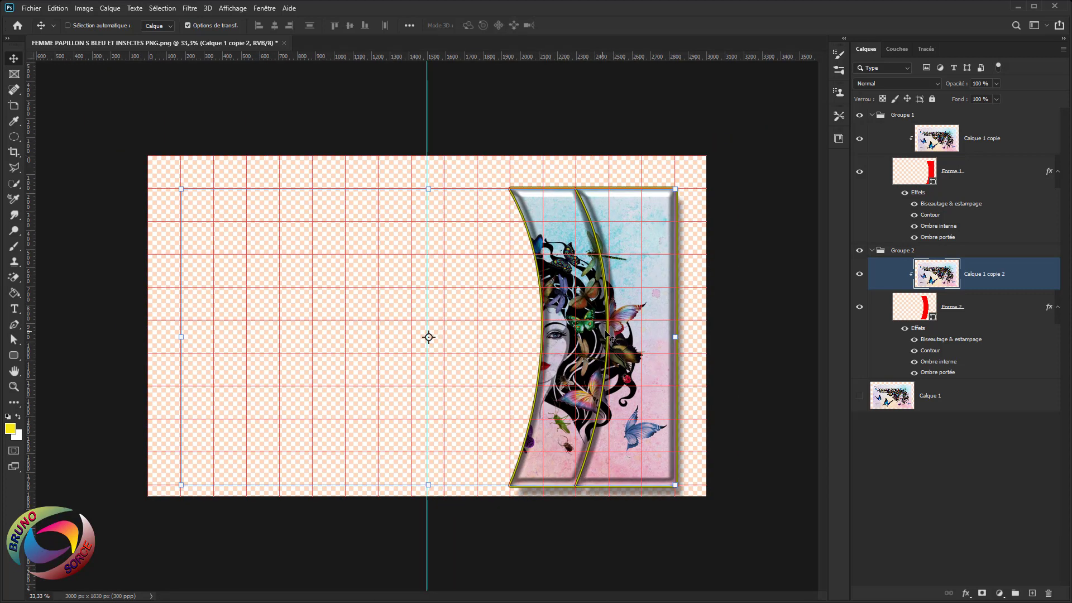
Collapse Groupe 1 and Groupe 2, and show and select Calque 1
{"action": "left_click", "coordinate": [871, 116]}
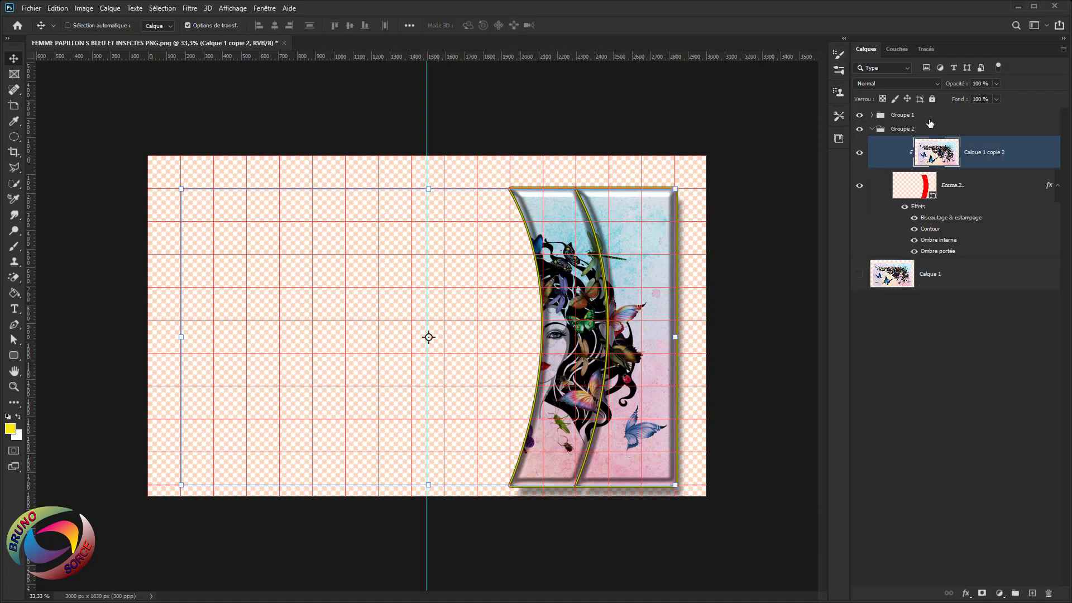
{"action": "left_click", "coordinate": [872, 131]}
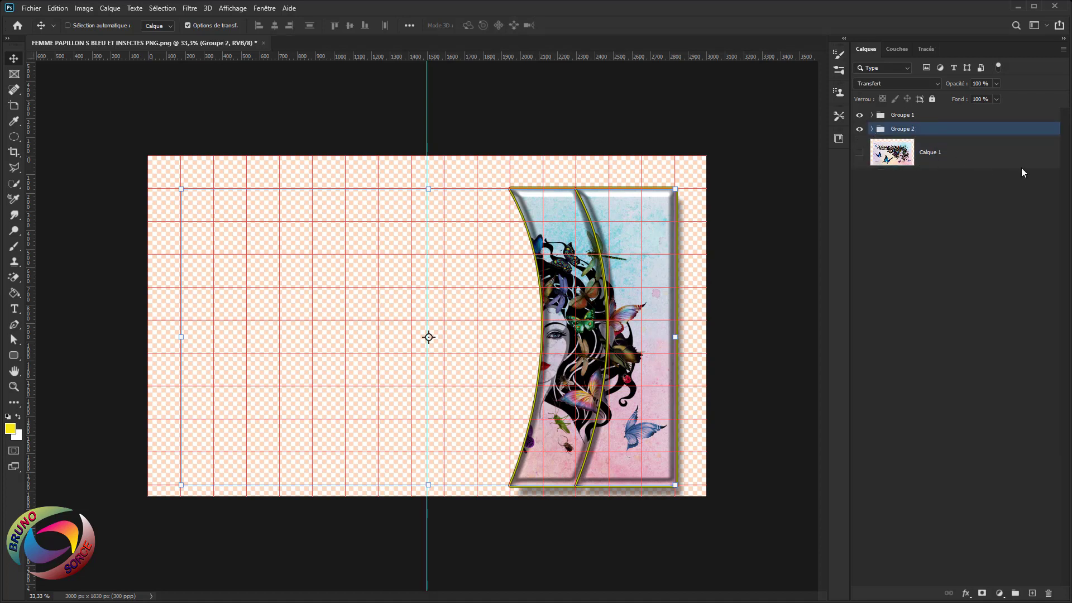
{"action": "left_click", "coordinate": [860, 153]}
{"action": "left_click", "coordinate": [979, 159]}
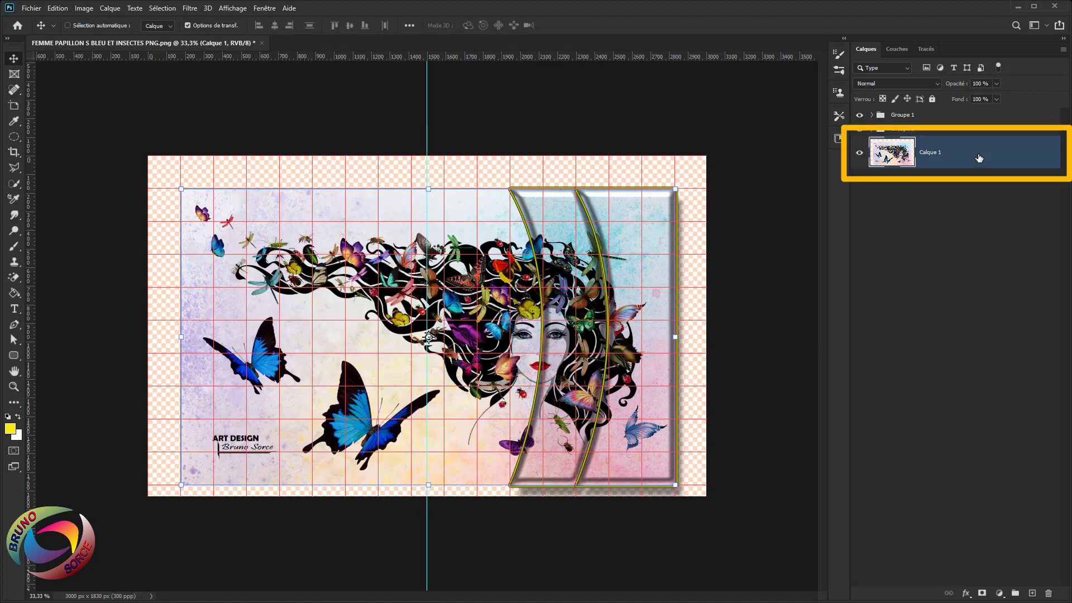
Draw a Pen tool shape from the central guide along the image's top edge, and down the curved left edge of the second panel
{"action": "scroll", "coordinate": [486, 218], "scroll_direction": "up", "scroll_amount": 2}
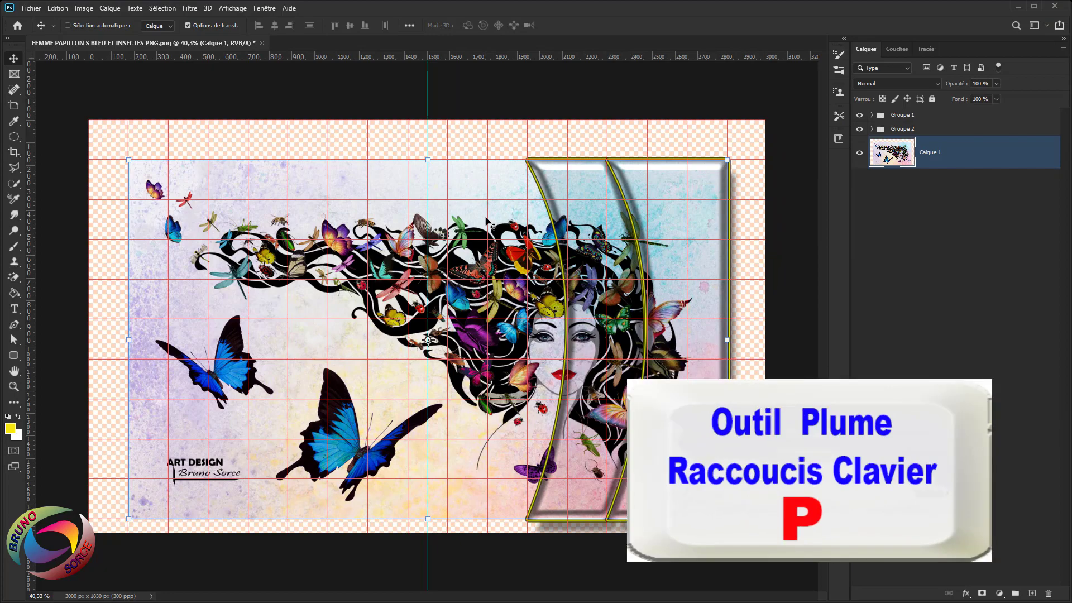
{"action": "key", "text": "p"}
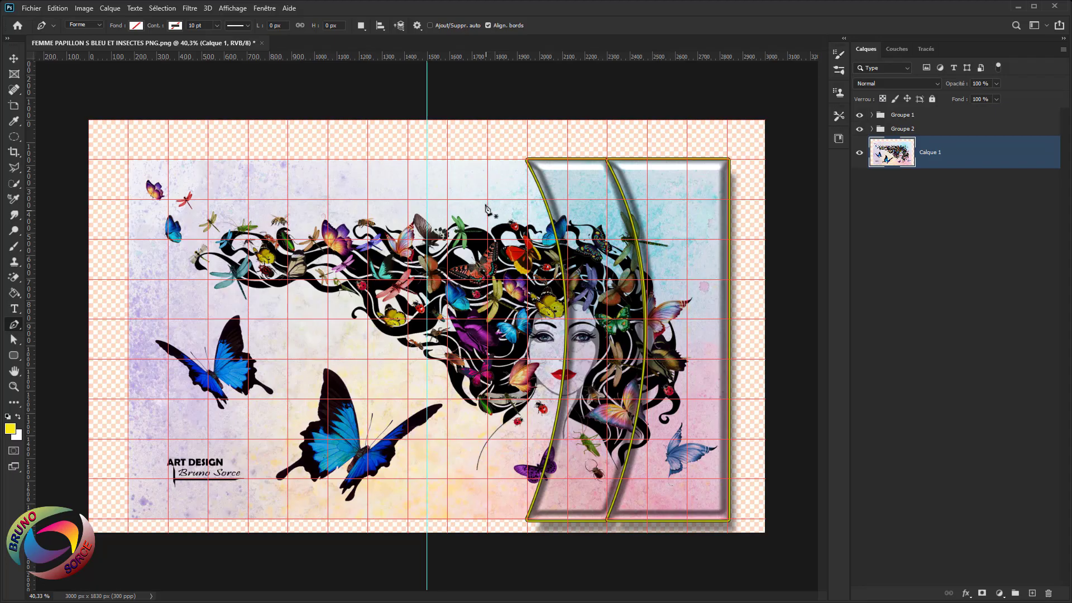
{"action": "left_click", "coordinate": [426, 160]}
{"action": "scroll", "coordinate": [489, 223], "scroll_direction": "down", "scroll_amount": 4}
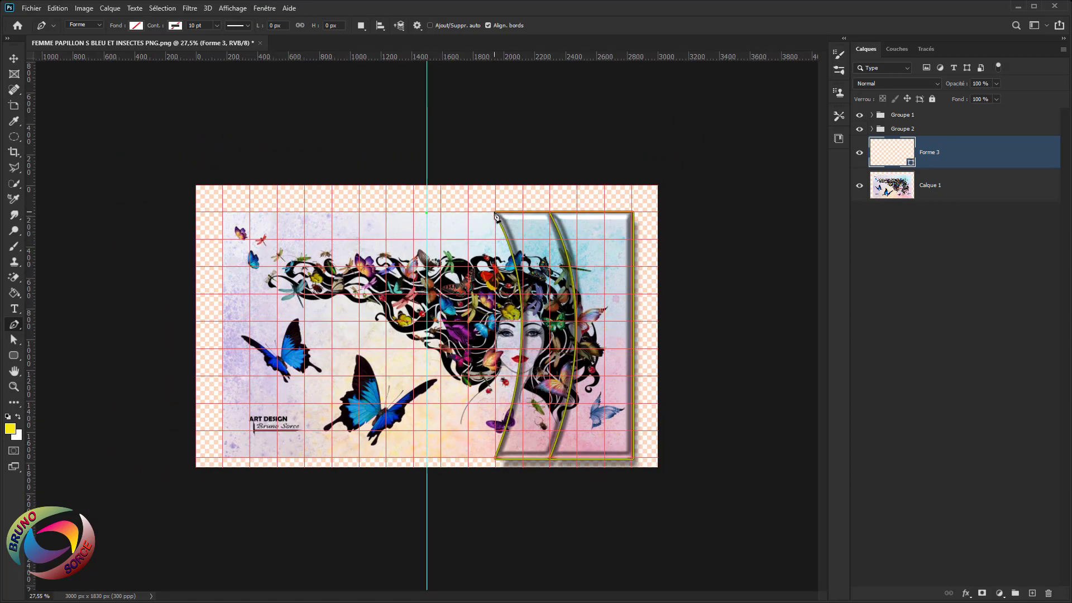
{"action": "left_click", "coordinate": [497, 216]}
{"action": "scroll", "coordinate": [512, 459], "scroll_direction": "down", "scroll_amount": 1}
{"action": "scroll", "coordinate": [511, 460], "scroll_direction": "down", "scroll_amount": 1}
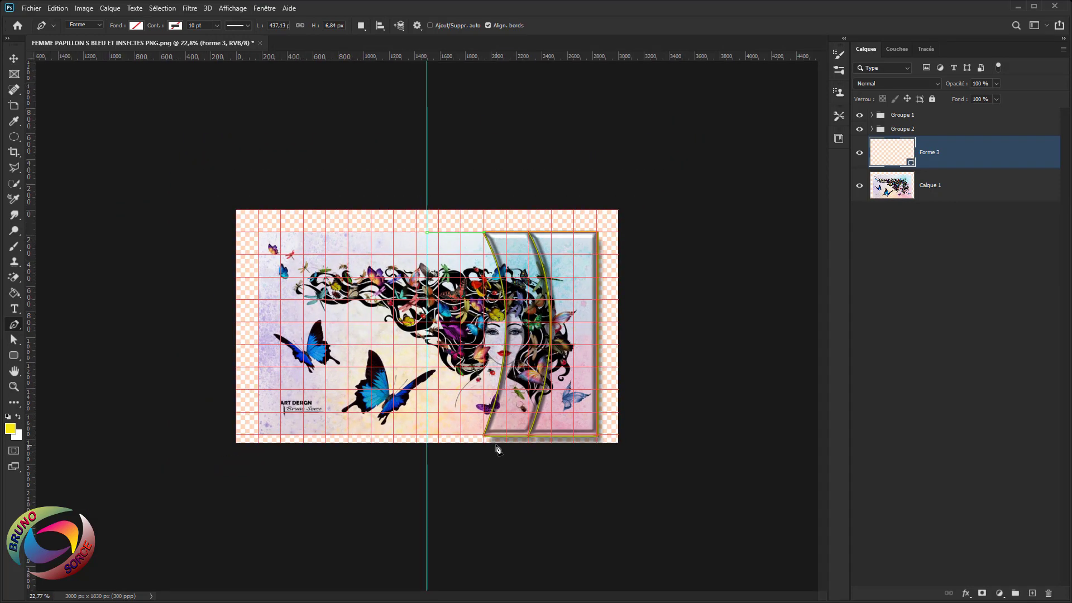
{"action": "left_click_drag", "start_coordinate": [485, 437], "coordinate": [433, 562]}
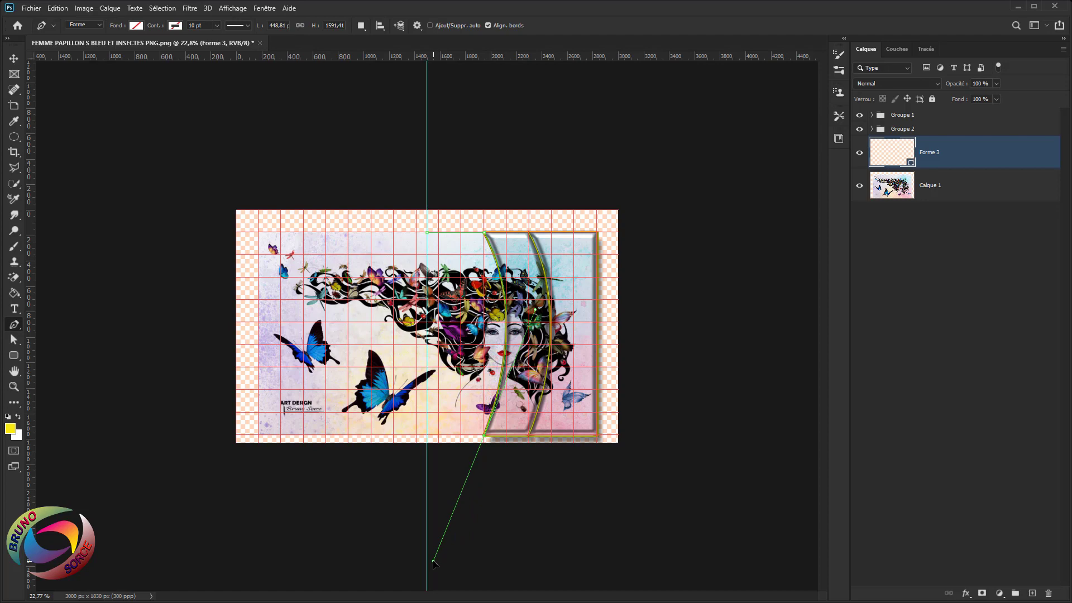
{"action": "scroll", "coordinate": [481, 438], "scroll_direction": "up", "scroll_amount": 5}
{"action": "scroll", "coordinate": [530, 463], "scroll_direction": "down", "scroll_amount": 1}
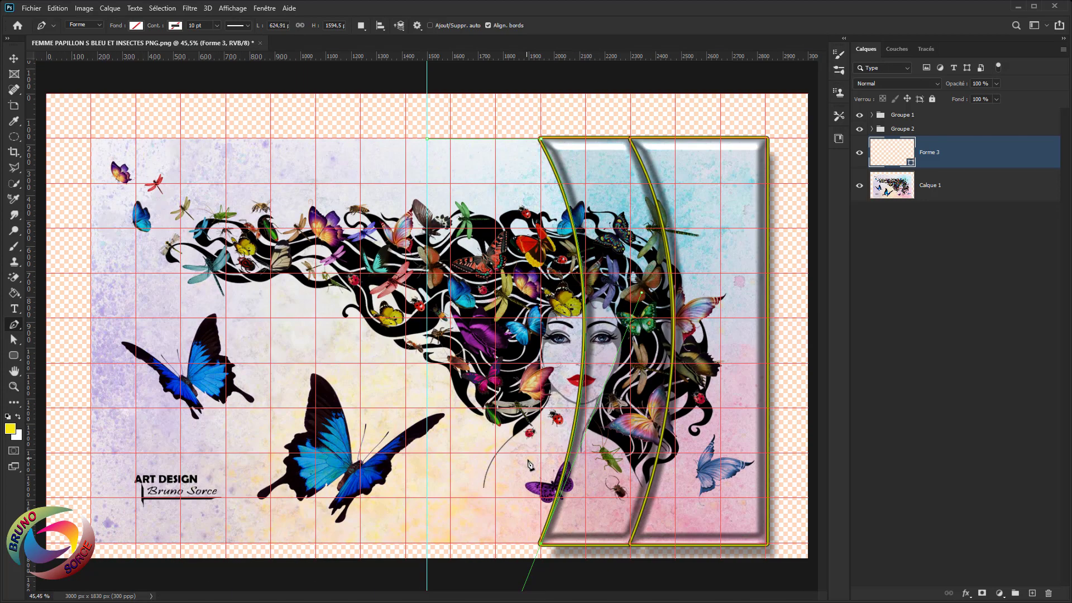
Close the Forme 3 outline along the image's bottom edge and up the central guide, and fill it with pink
{"action": "left_click", "coordinate": [542, 546]}
{"action": "left_click", "coordinate": [427, 544]}
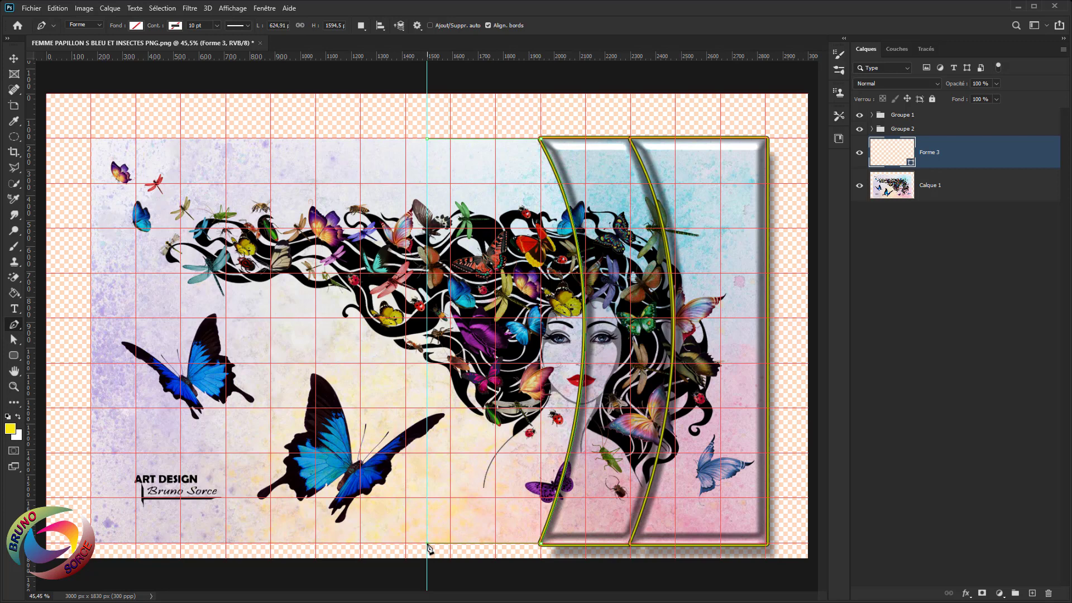
{"action": "left_click", "coordinate": [428, 140]}
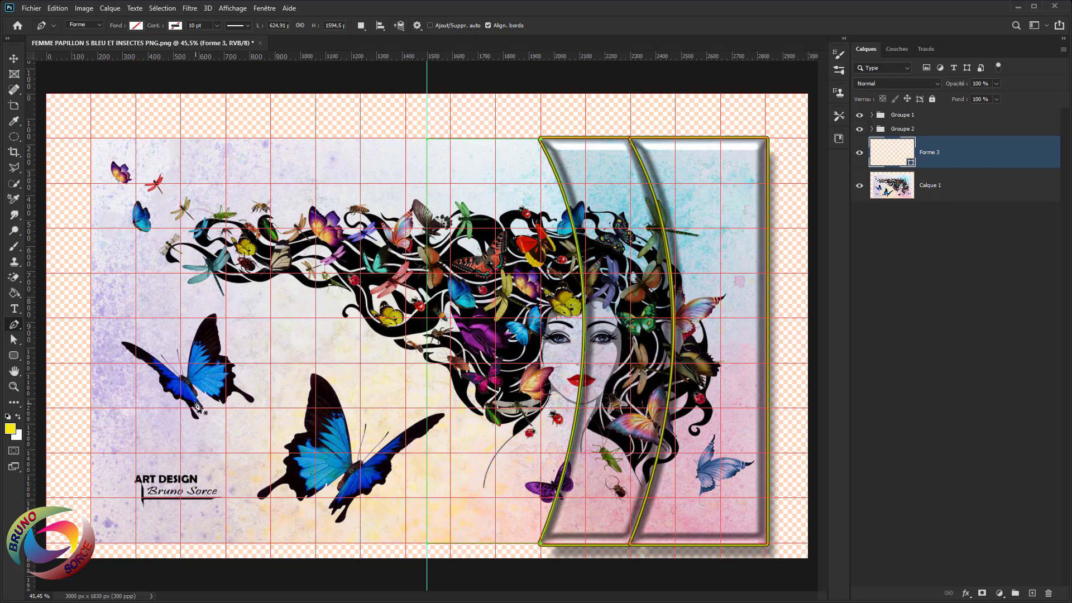
{"action": "left_click", "coordinate": [136, 25]}
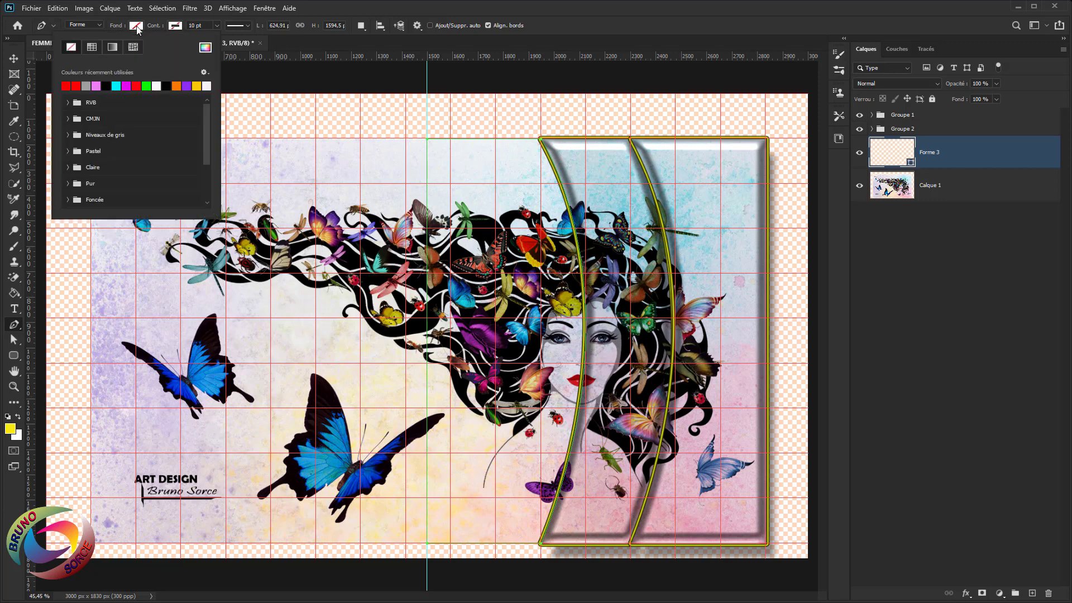
{"action": "left_click", "coordinate": [100, 85]}
Group Forme 3 and Calque 1 into a new layer group with the default settings, and expand the group
{"action": "left_click", "coordinate": [992, 184]}
{"action": "left_click", "coordinate": [991, 187]}
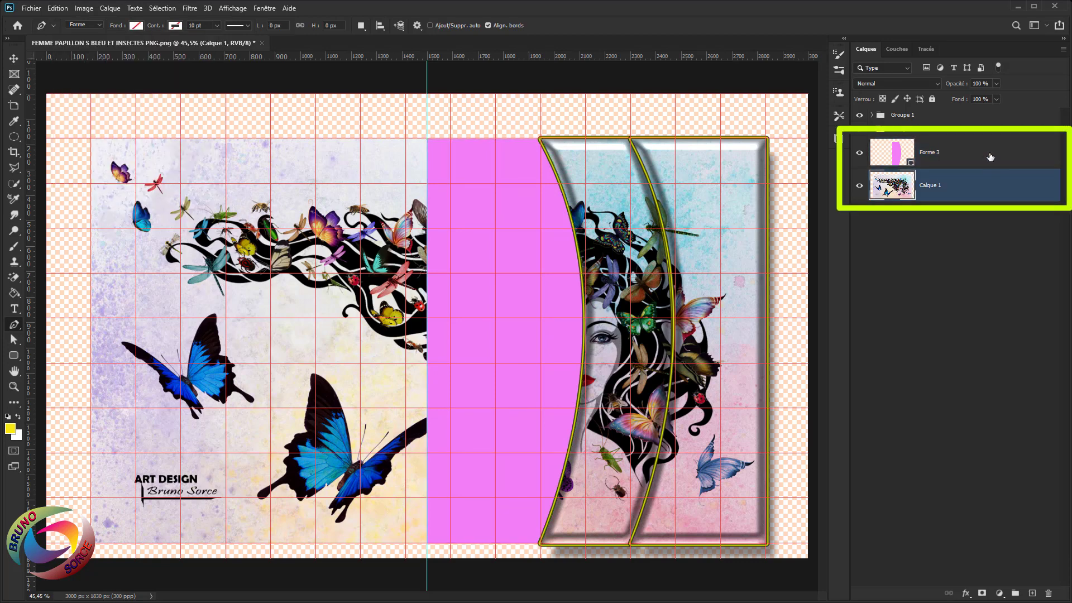
{"action": "left_click", "coordinate": [991, 156]}
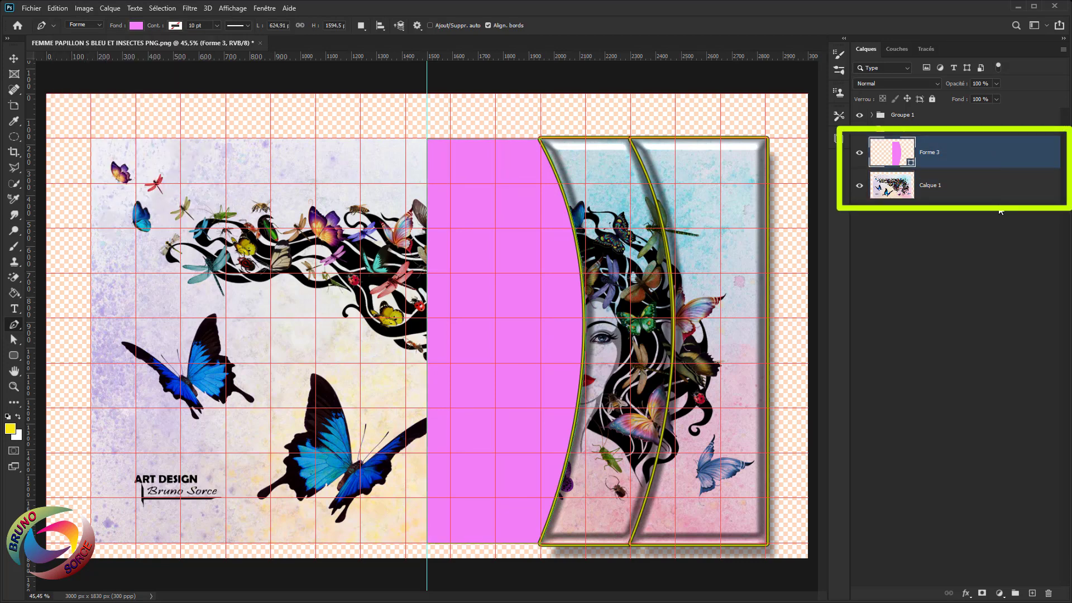
{"action": "left_click", "coordinate": [992, 193], "text": "shift"}
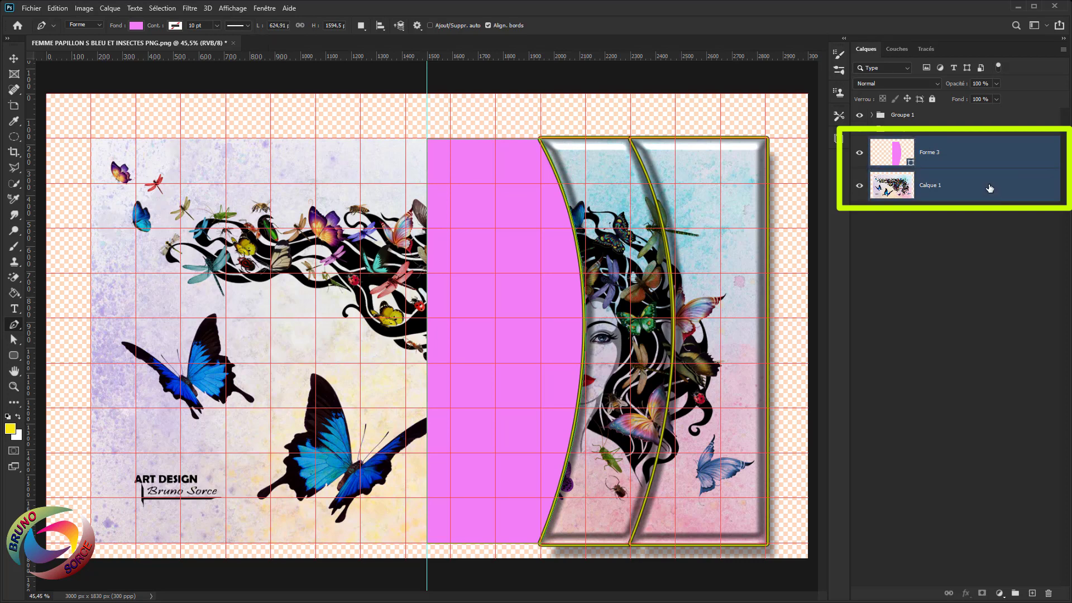
{"action": "right_click", "coordinate": [991, 188]}
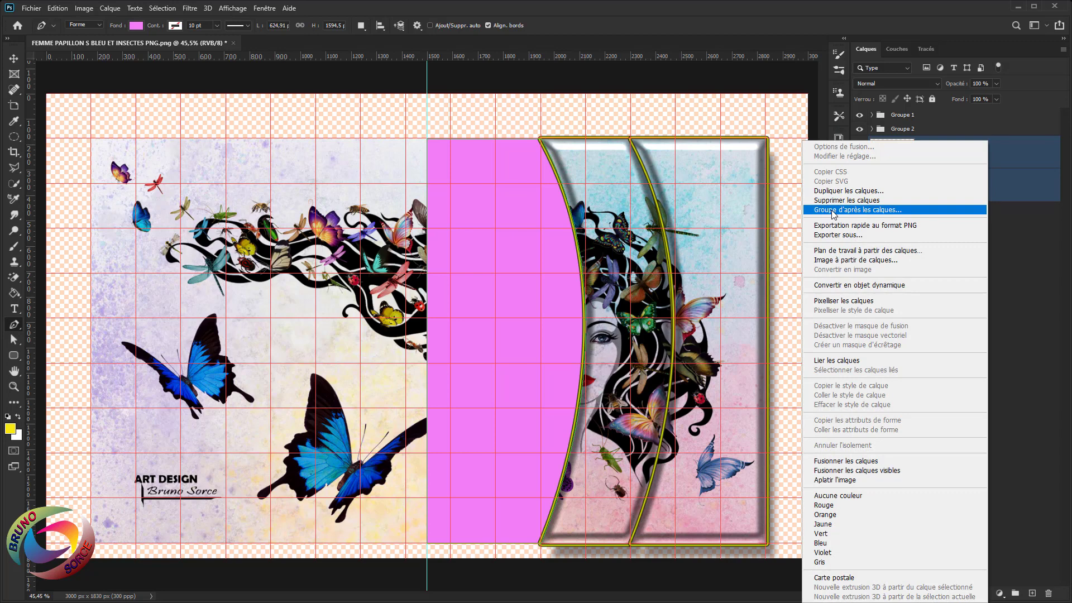
{"action": "left_click", "coordinate": [834, 211]}
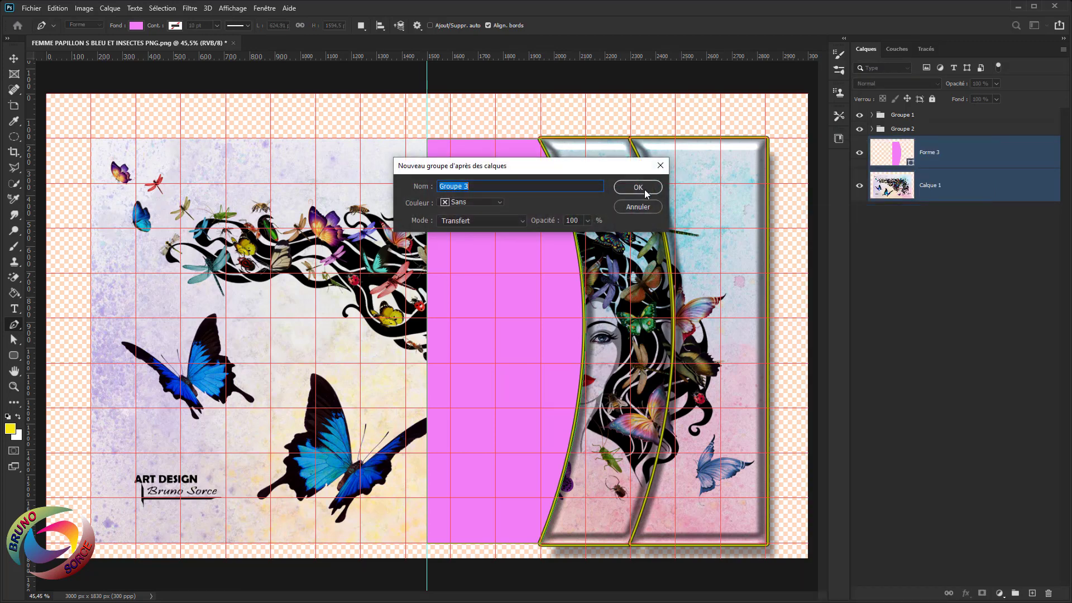
{"action": "left_click", "coordinate": [641, 187]}
{"action": "left_click", "coordinate": [871, 144]}
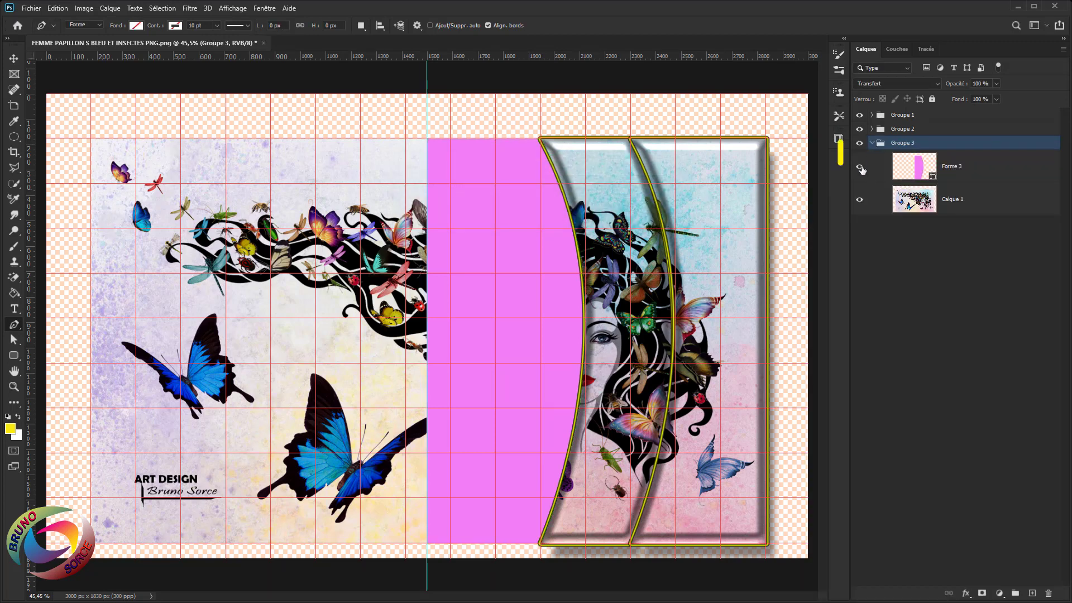
Place Calque 1 above Forme 3 inside Groupe 3 and clip it to that shape
{"action": "left_click", "coordinate": [1008, 201]}
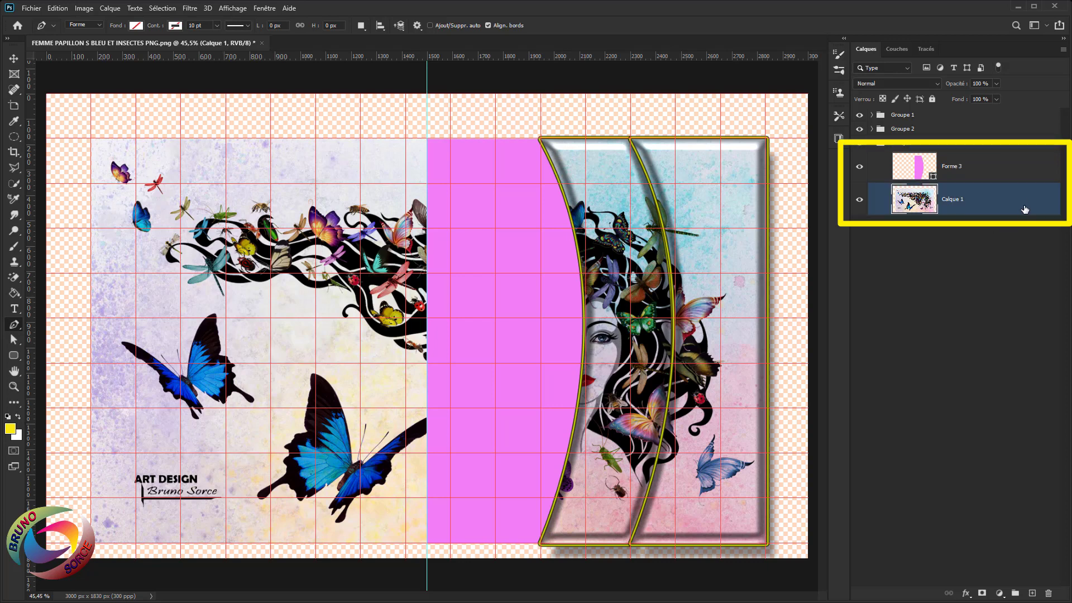
{"action": "left_click_drag", "start_coordinate": [1024, 203], "coordinate": [1009, 156]}
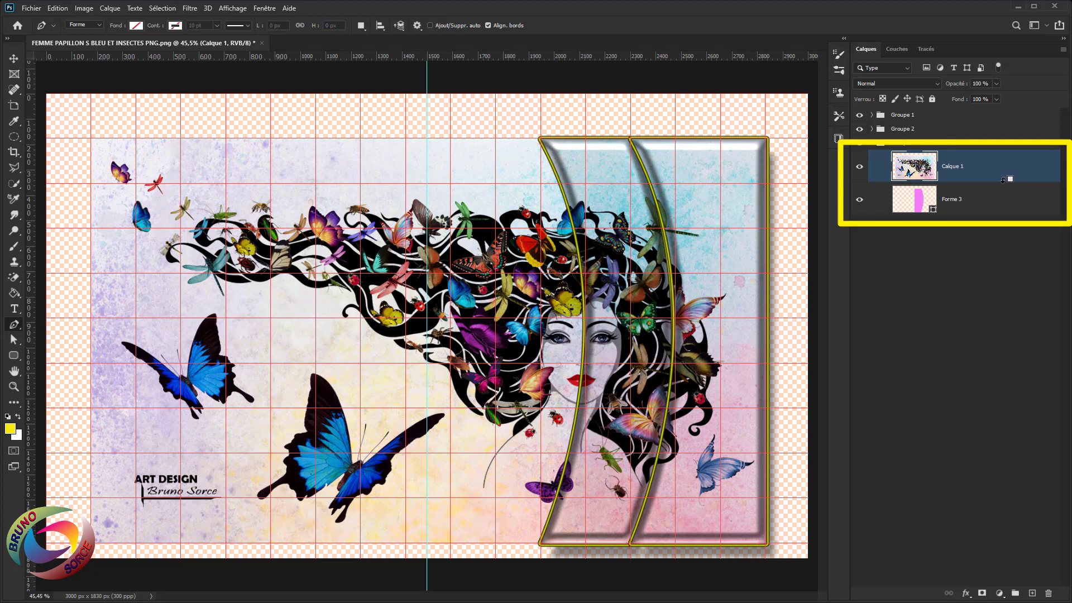
{"action": "left_click", "coordinate": [1003, 179], "text": "alt"}
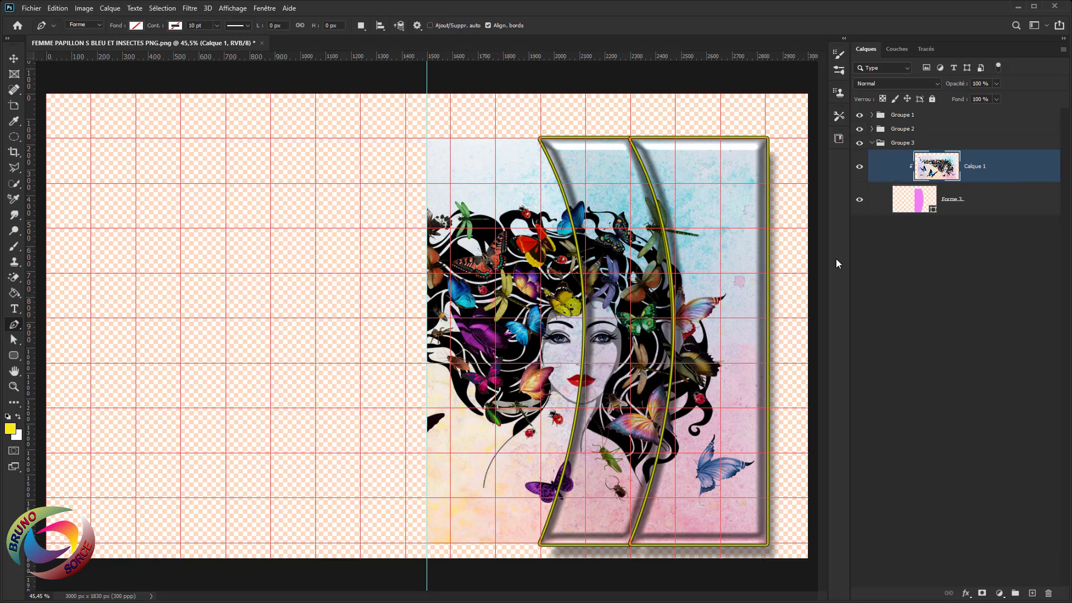
Expand Groupe 2 and copy the layer style of Forme 2 onto Forme 3
{"action": "left_click", "coordinate": [872, 129]}
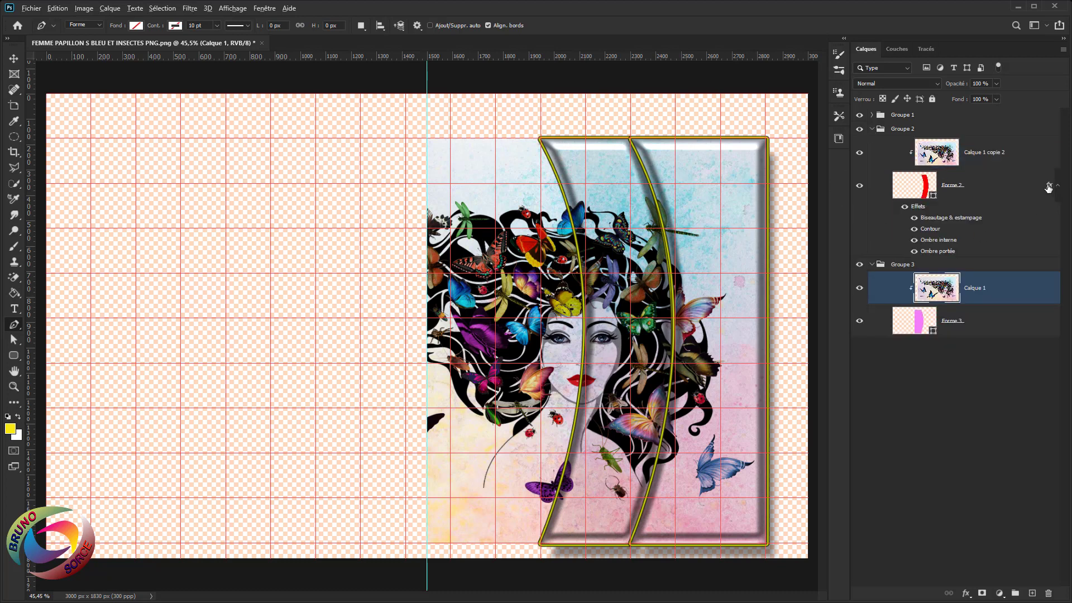
{"action": "left_click_drag", "start_coordinate": [1049, 188], "coordinate": [1048, 331]}
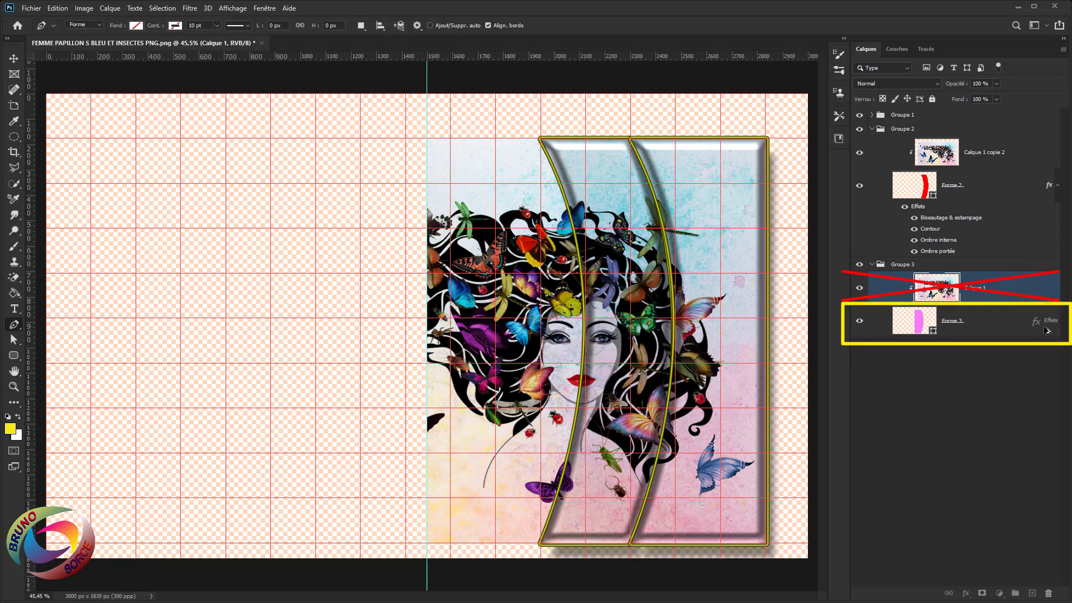
{"action": "left_click_drag", "start_coordinate": [1048, 330], "coordinate": [1048, 330]}
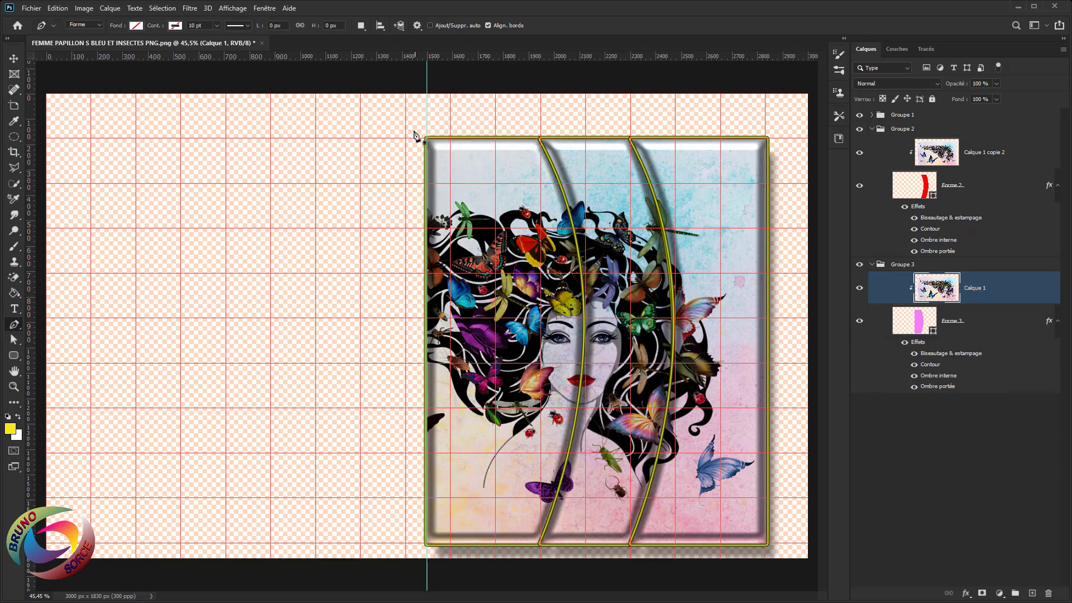
Shift Groupe 1 right to near the canvas edge and Groupe 2 about half as far, leaving similar narrow gaps between the three panels
{"action": "scroll", "coordinate": [463, 238], "scroll_direction": "down", "scroll_amount": 2}
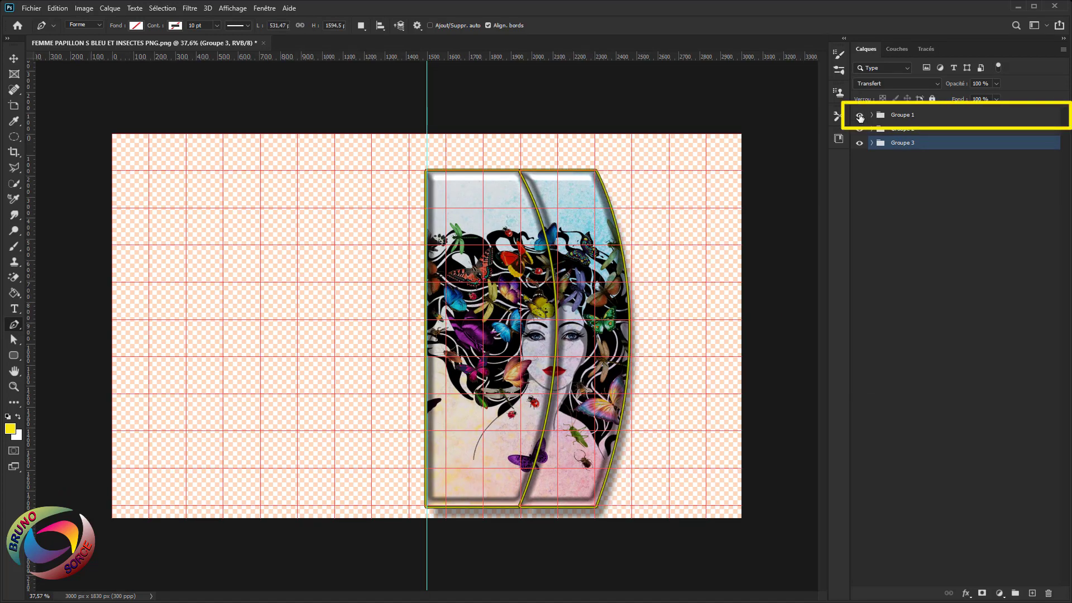
{"action": "left_click", "coordinate": [916, 118]}
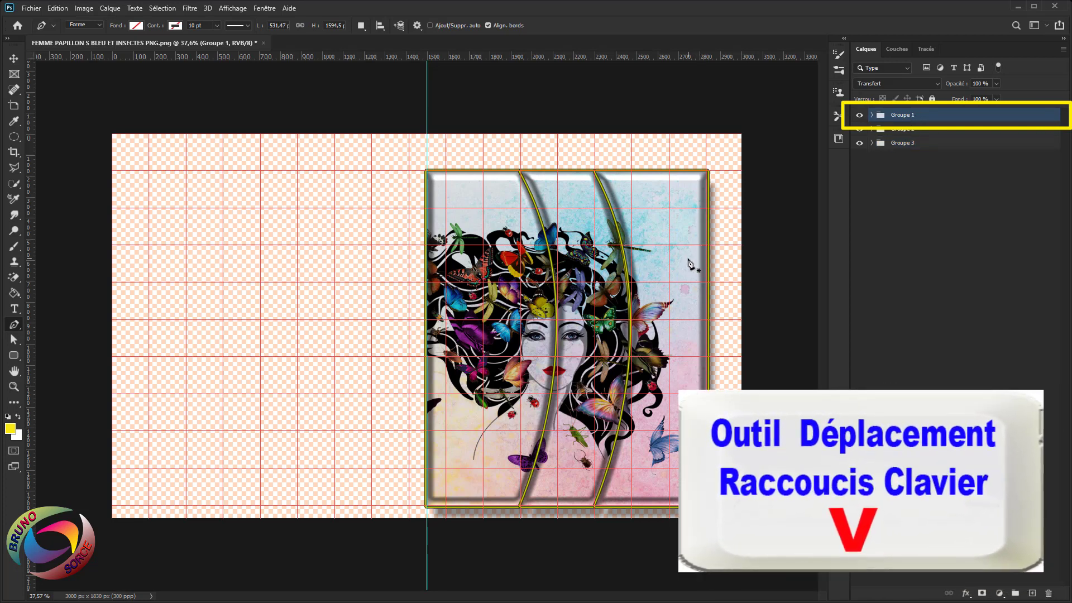
{"action": "key", "text": "v"}
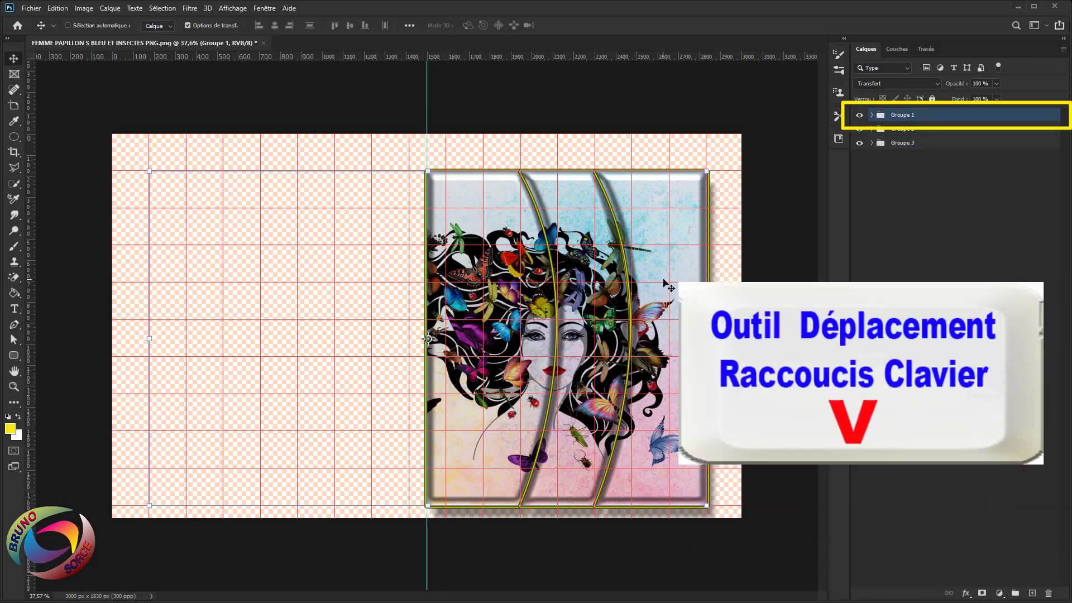
{"action": "left_click_drag", "start_coordinate": [662, 266], "coordinate": [685, 259]}
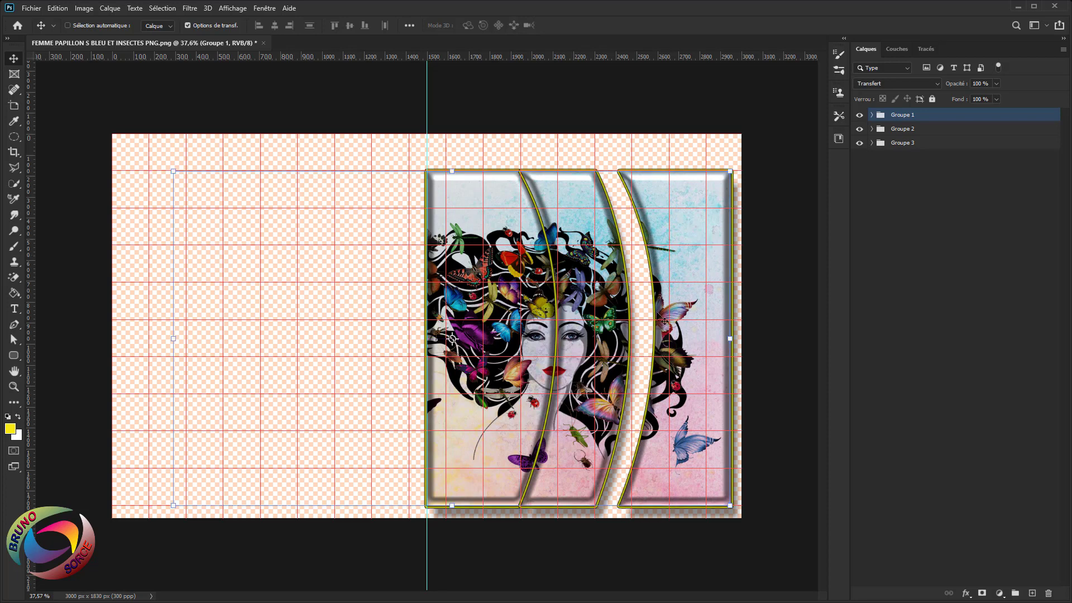
{"action": "left_click", "coordinate": [912, 134]}
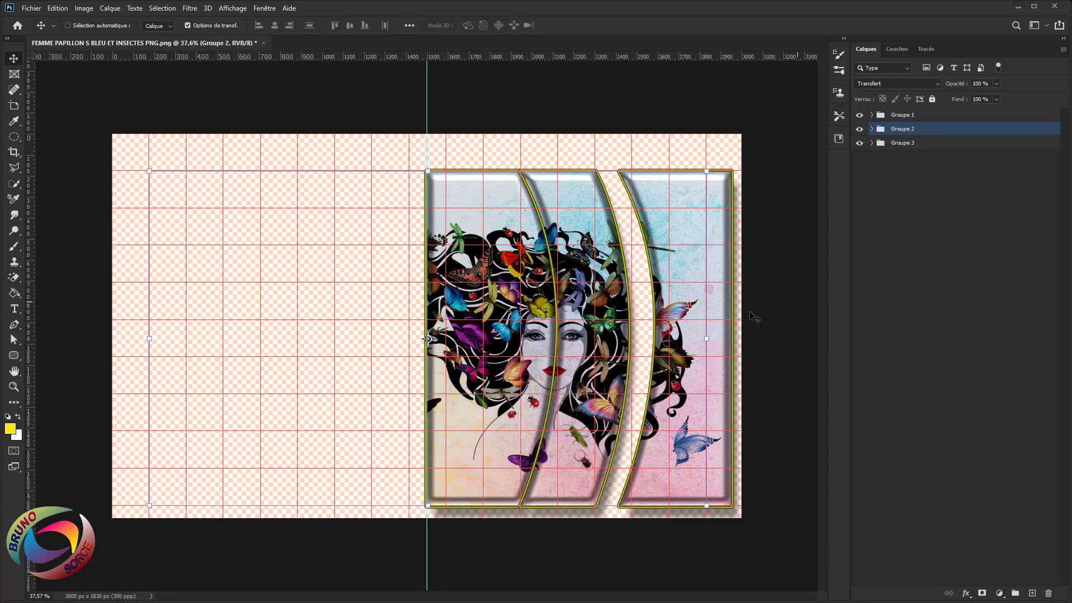
{"action": "left_click_drag", "start_coordinate": [592, 294], "coordinate": [599, 296]}
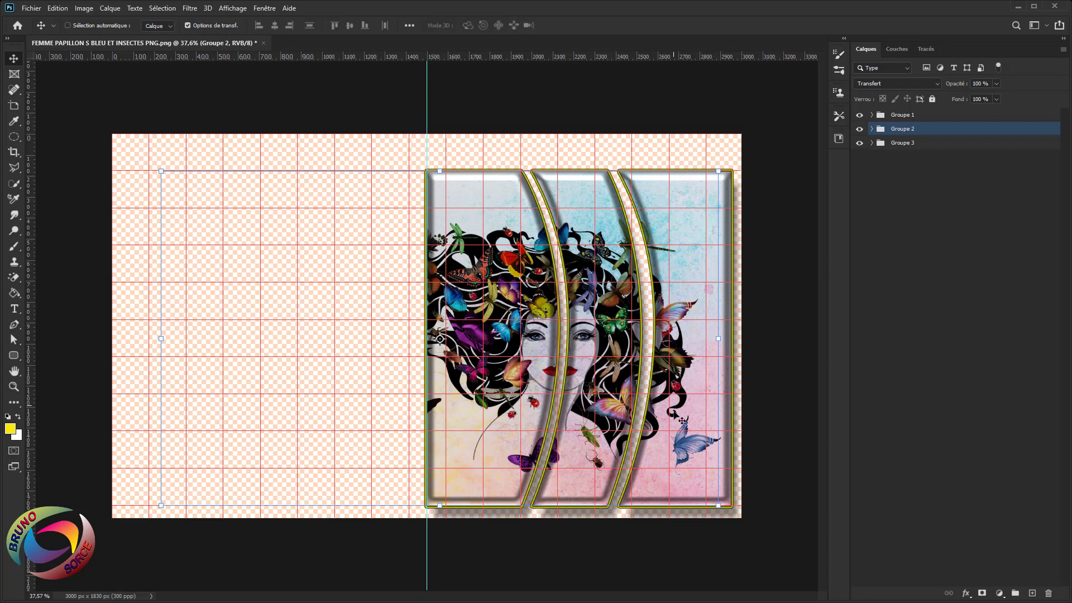
Hide the drop shadow effect of Forme 1, Forme 2 and Forme 3, and collapse their groups
{"action": "left_click", "coordinate": [872, 115]}
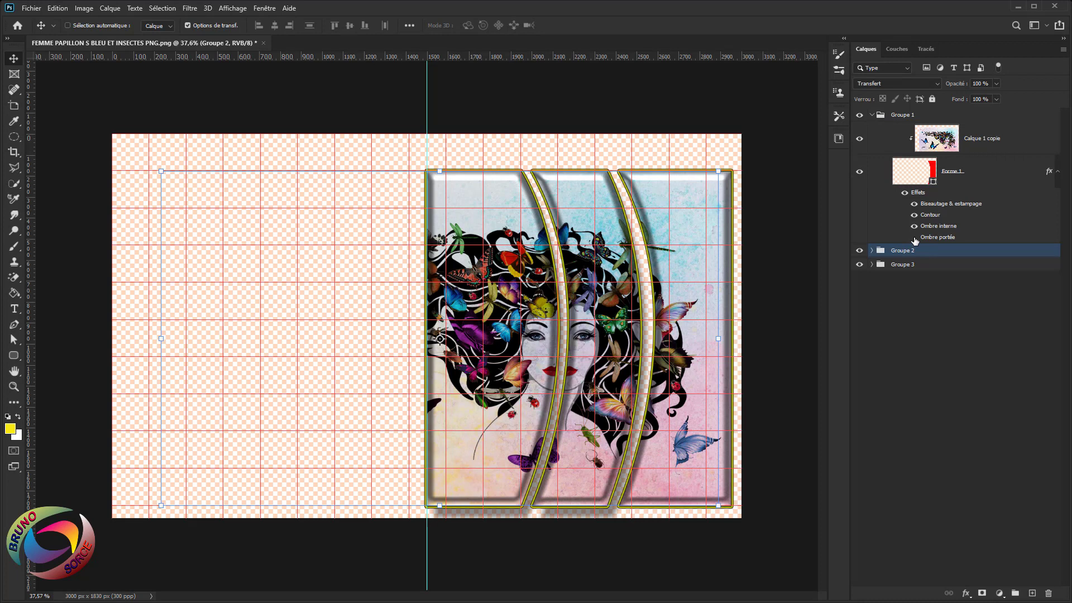
{"action": "left_click", "coordinate": [872, 115]}
{"action": "left_click", "coordinate": [872, 129]}
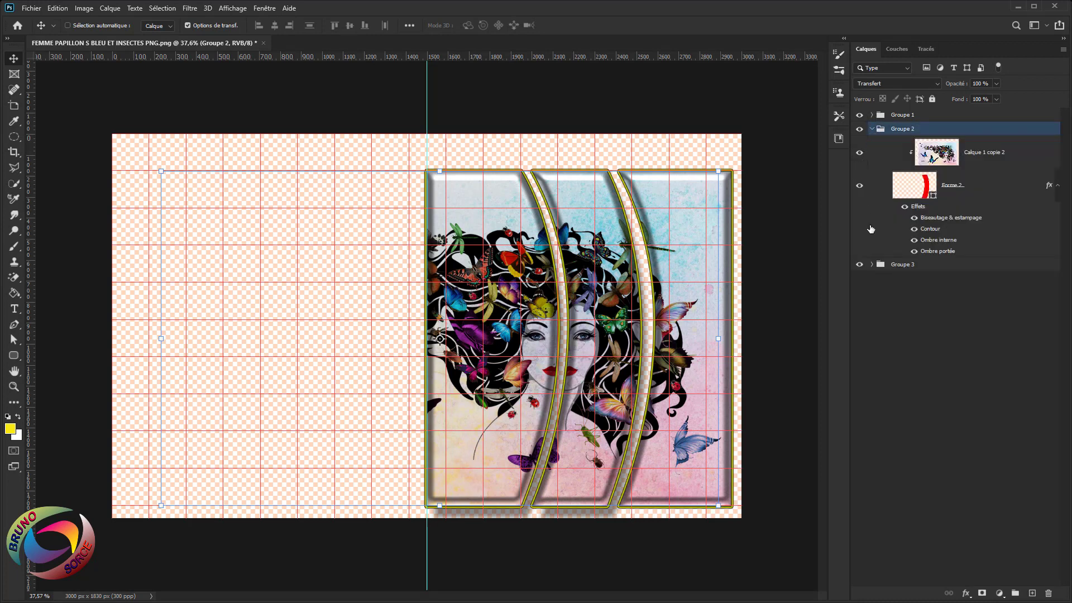
{"action": "left_click", "coordinate": [915, 252]}
{"action": "left_click", "coordinate": [872, 129]}
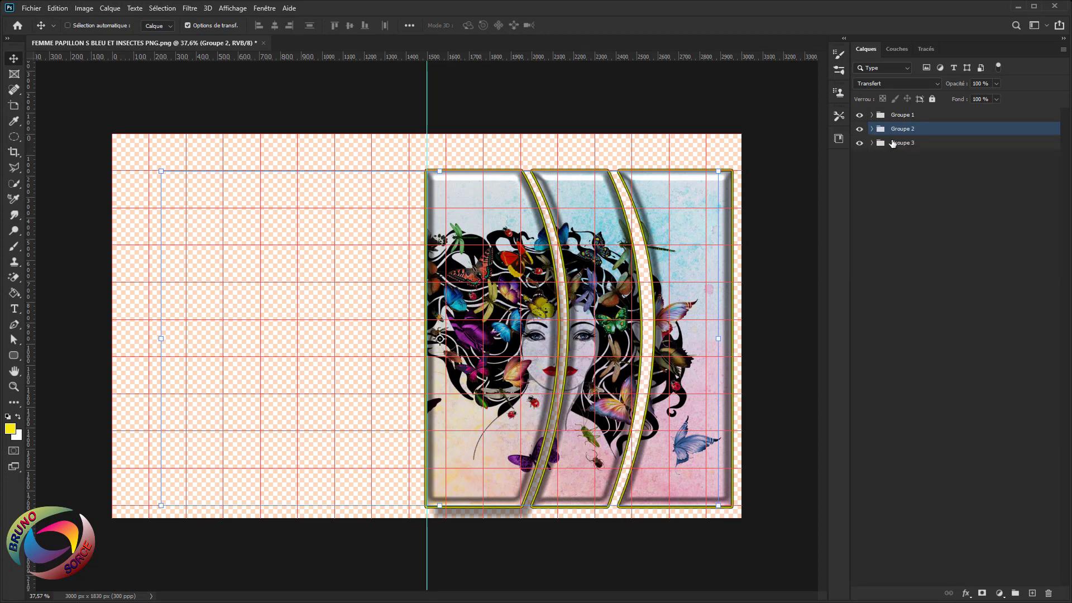
{"action": "left_click", "coordinate": [872, 145]}
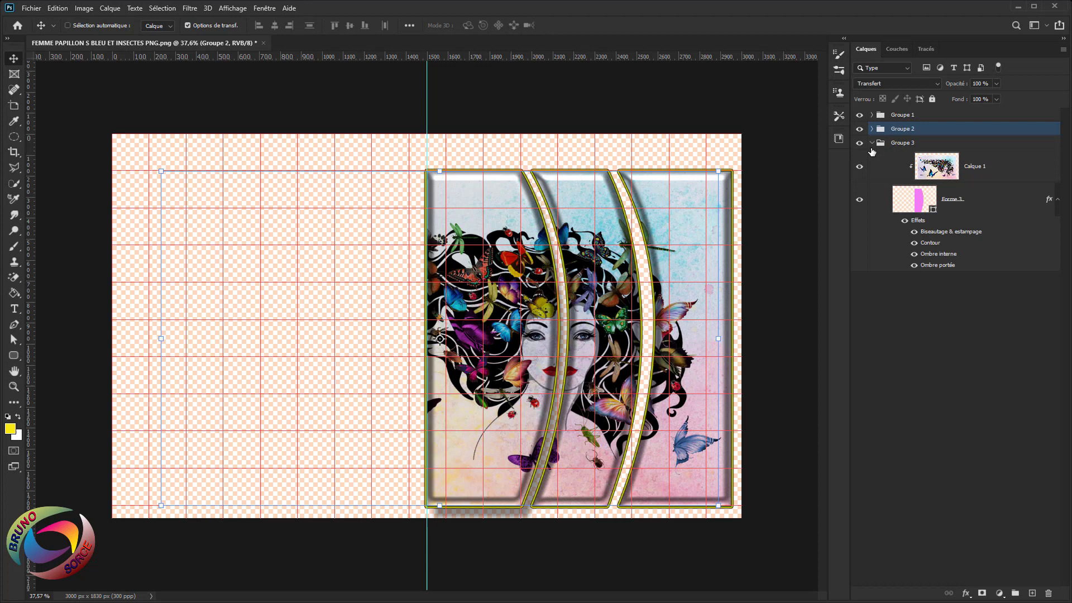
{"action": "left_click", "coordinate": [915, 265]}
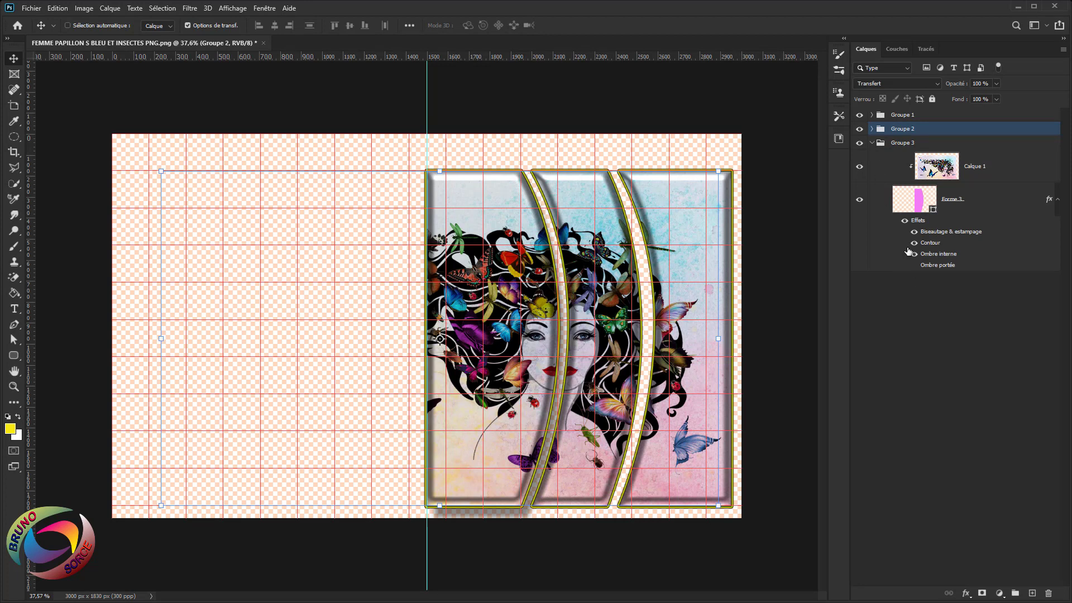
{"action": "left_click", "coordinate": [872, 143]}
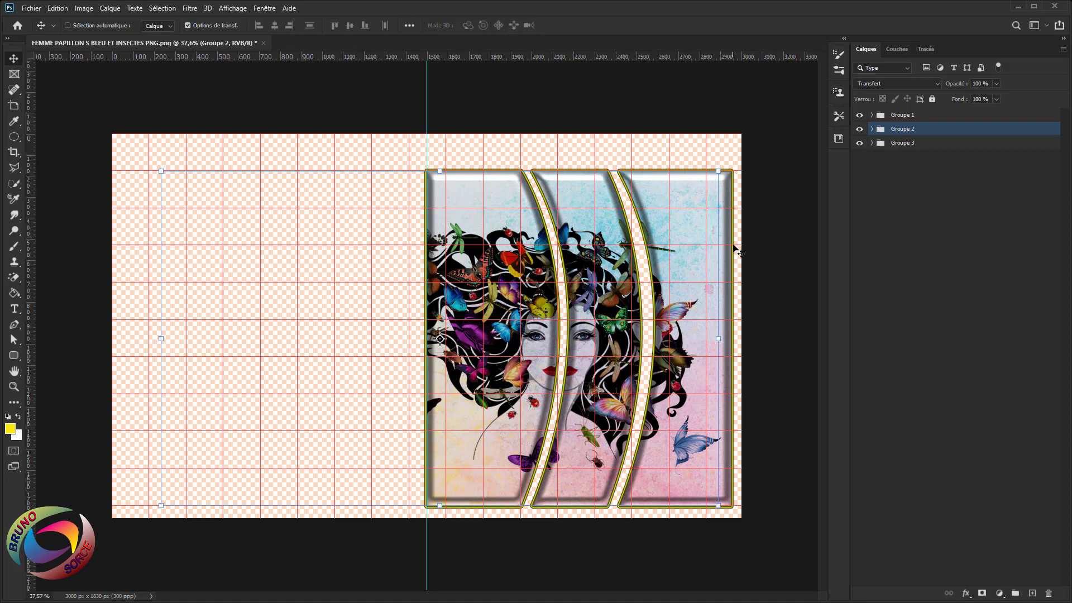
Set the Contour effect of Forme 1 to the Couleur fill type with magenta f806ea, and apply the layer style
{"action": "left_click", "coordinate": [872, 115]}
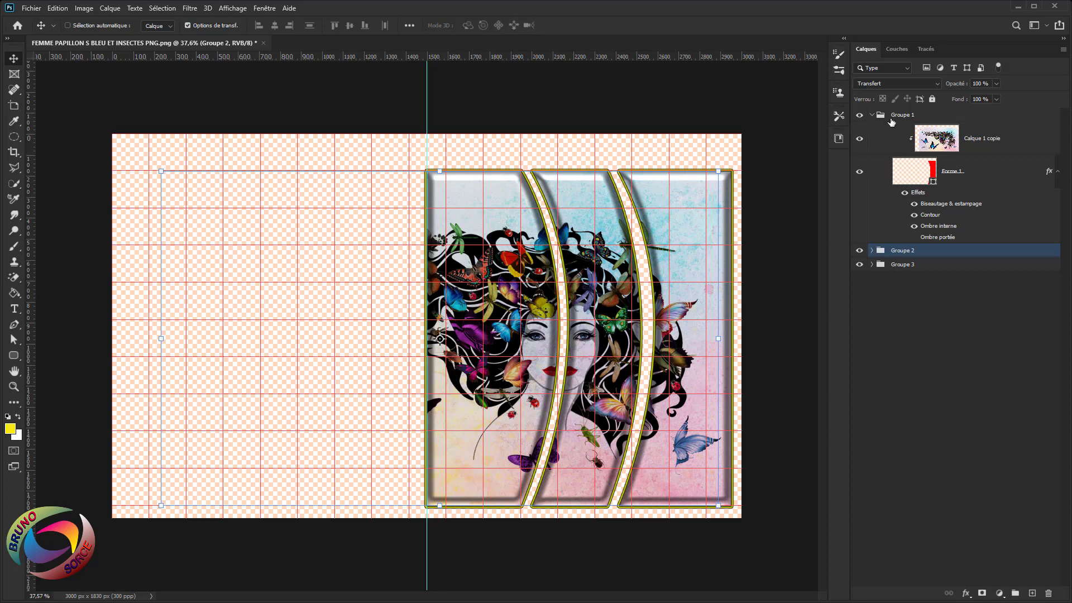
{"action": "double_click", "coordinate": [1027, 213]}
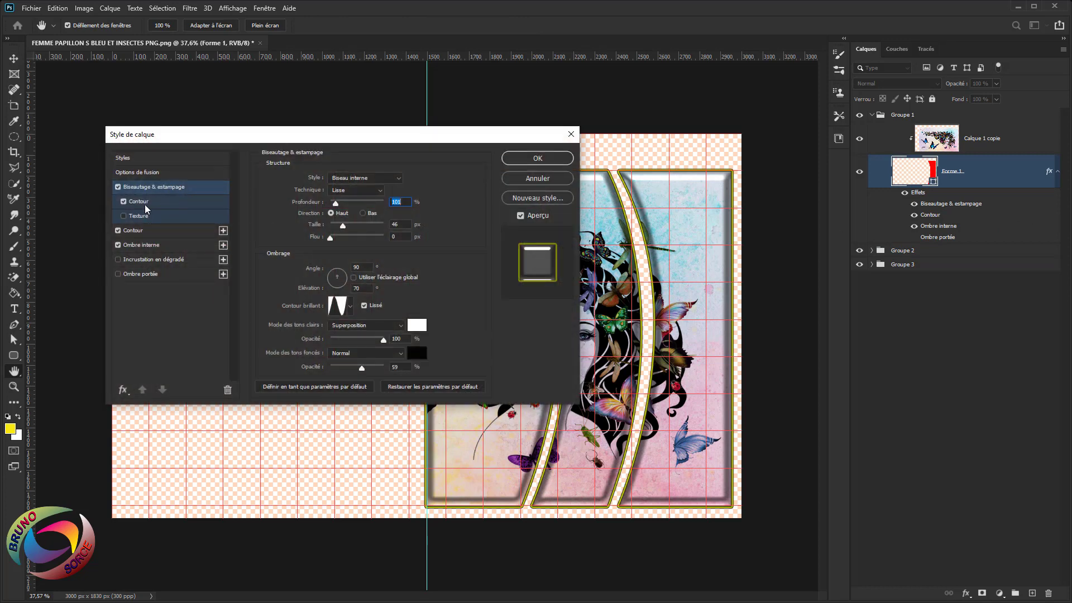
{"action": "left_click", "coordinate": [134, 230]}
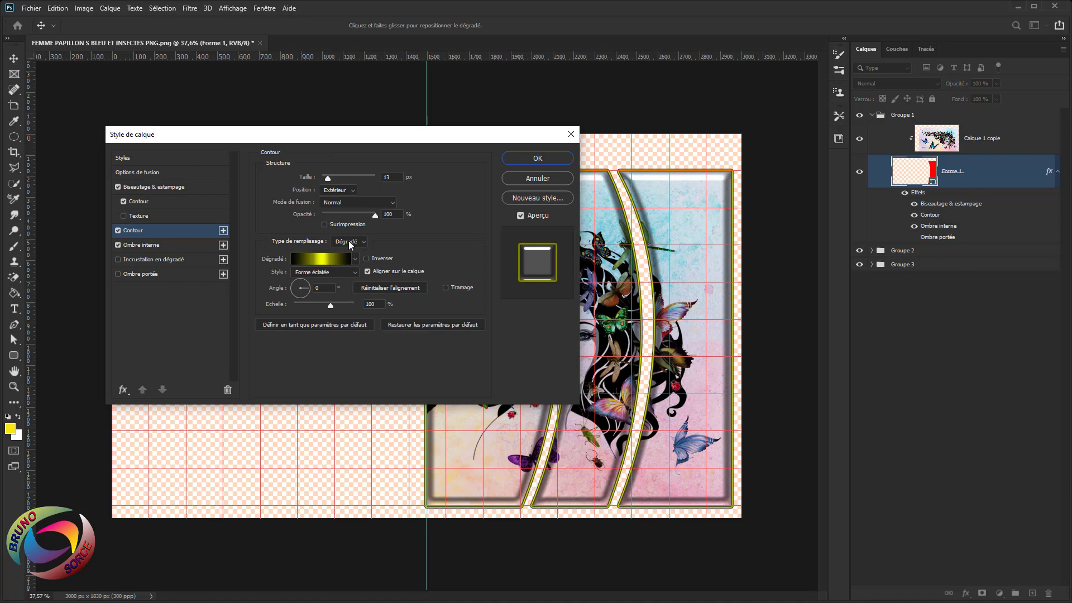
{"action": "left_click", "coordinate": [363, 242]}
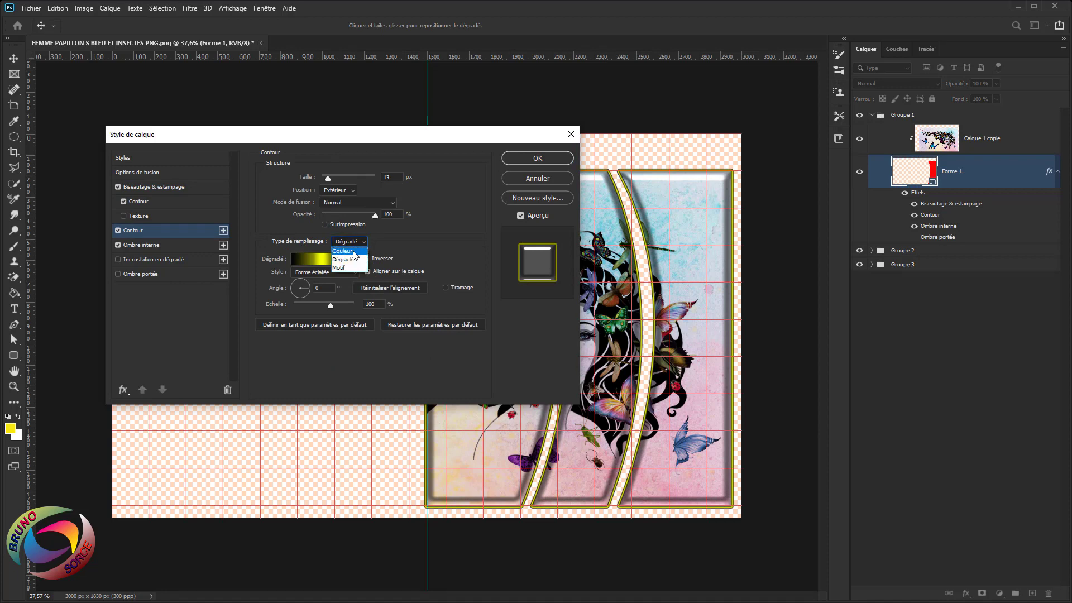
{"action": "left_click", "coordinate": [343, 251]}
{"action": "left_click", "coordinate": [296, 259]}
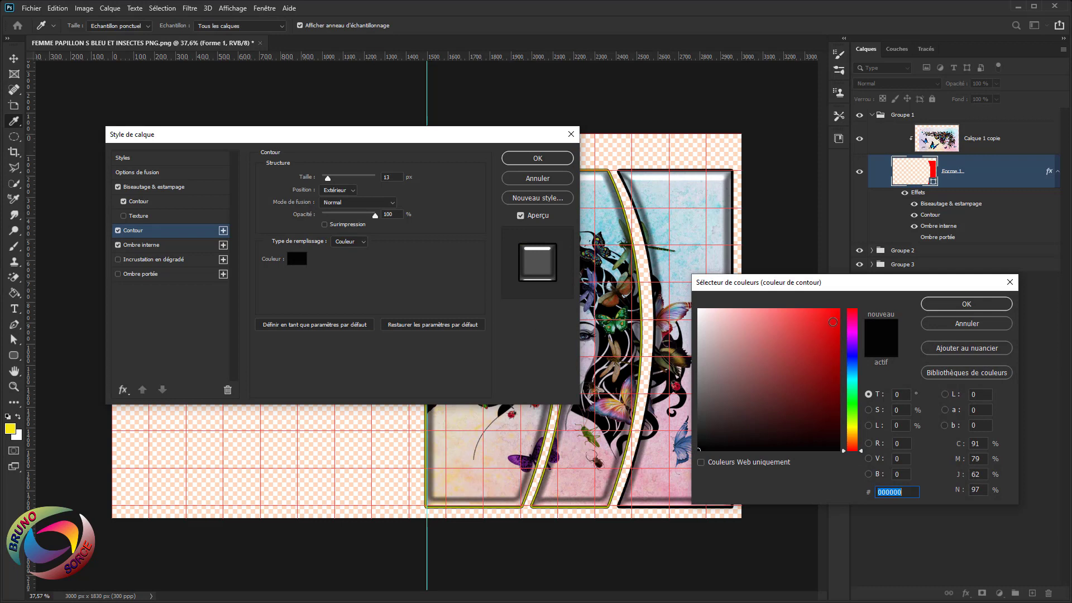
{"action": "left_click", "coordinate": [837, 312]}
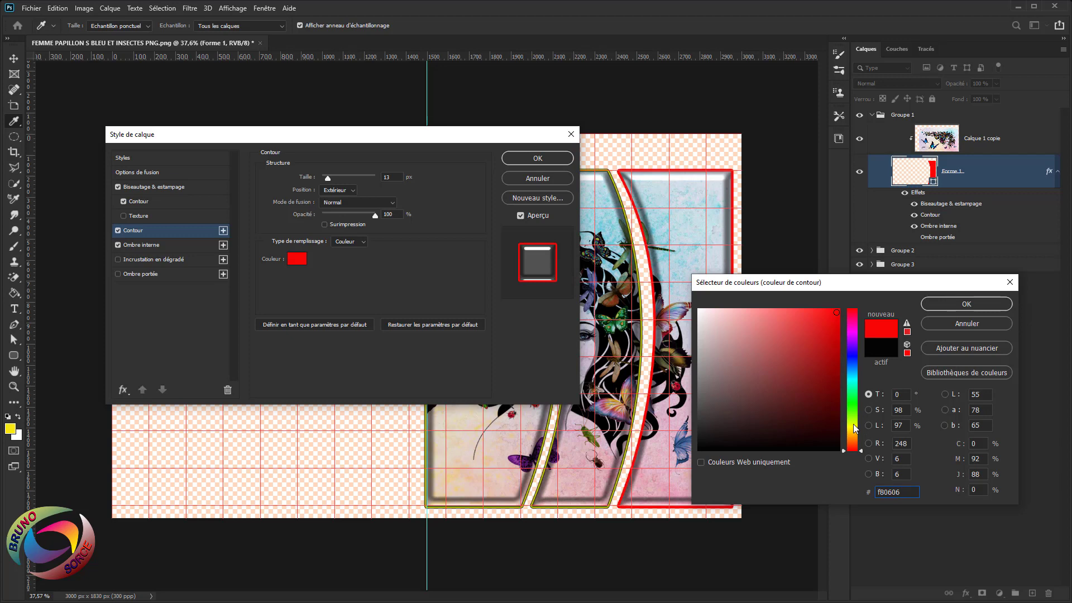
{"action": "left_click", "coordinate": [853, 331]}
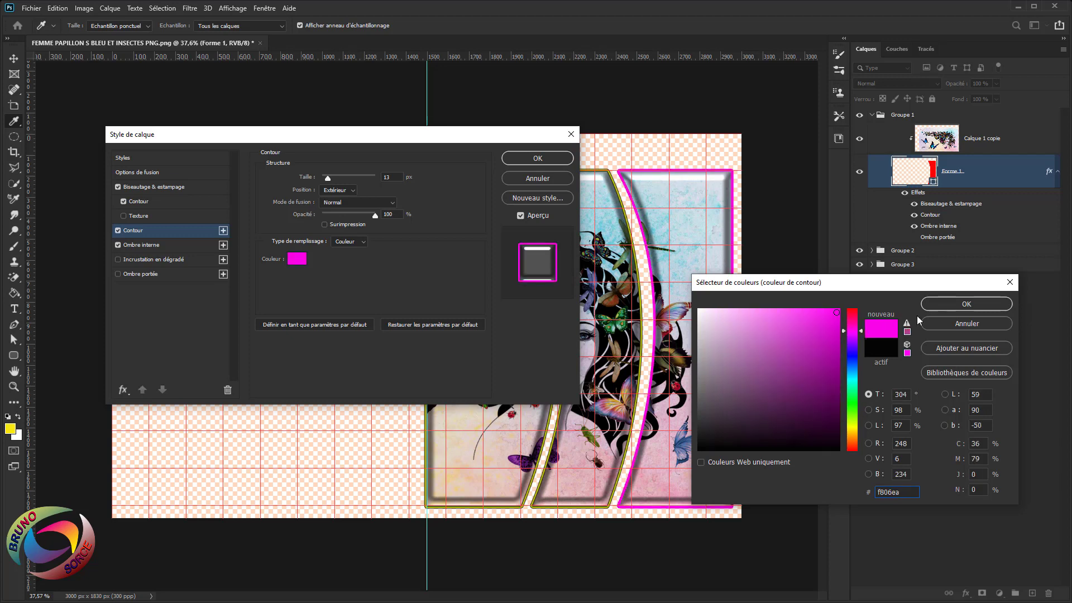
{"action": "left_click", "coordinate": [937, 306]}
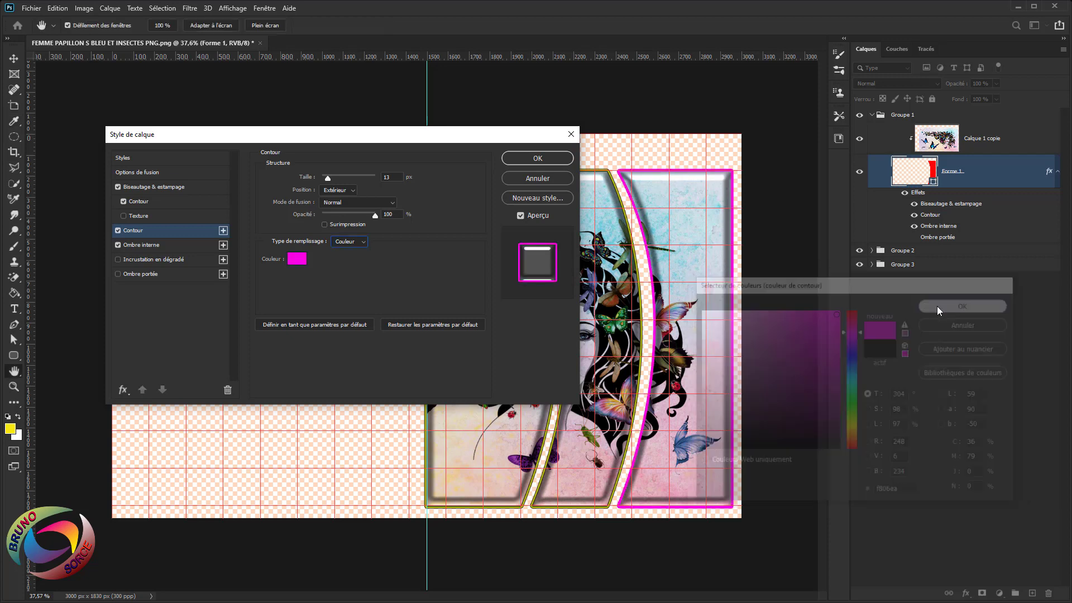
{"action": "left_click", "coordinate": [557, 159]}
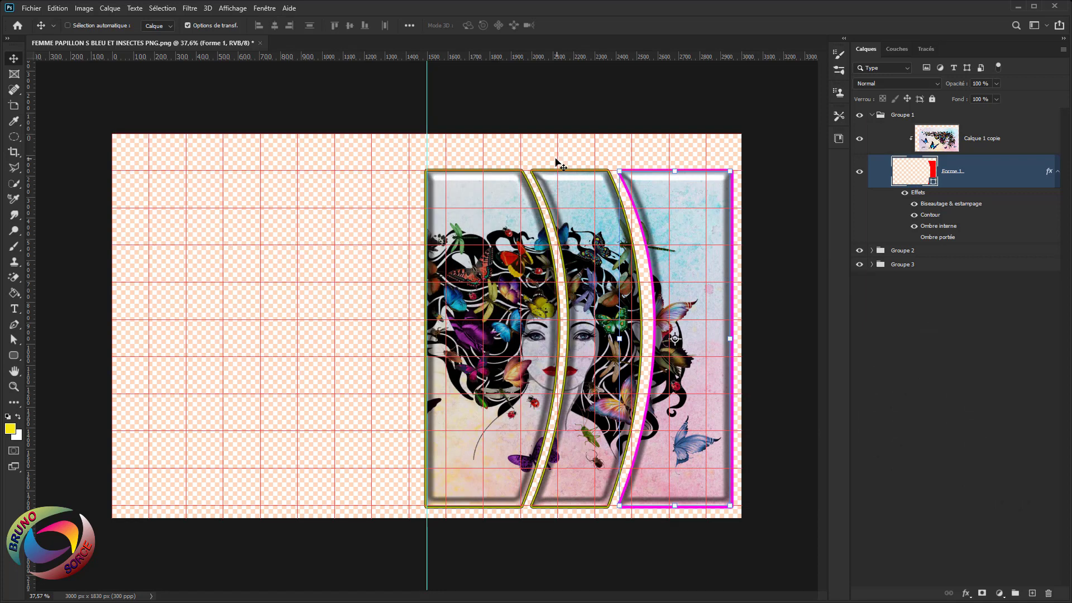
Copy the Forme 1 layer style with the magenta stroke onto Forme 2 and Forme 3, and collapse Groupe 1 and Groupe 2
{"action": "left_click", "coordinate": [872, 251]}
{"action": "left_click", "coordinate": [872, 386]}
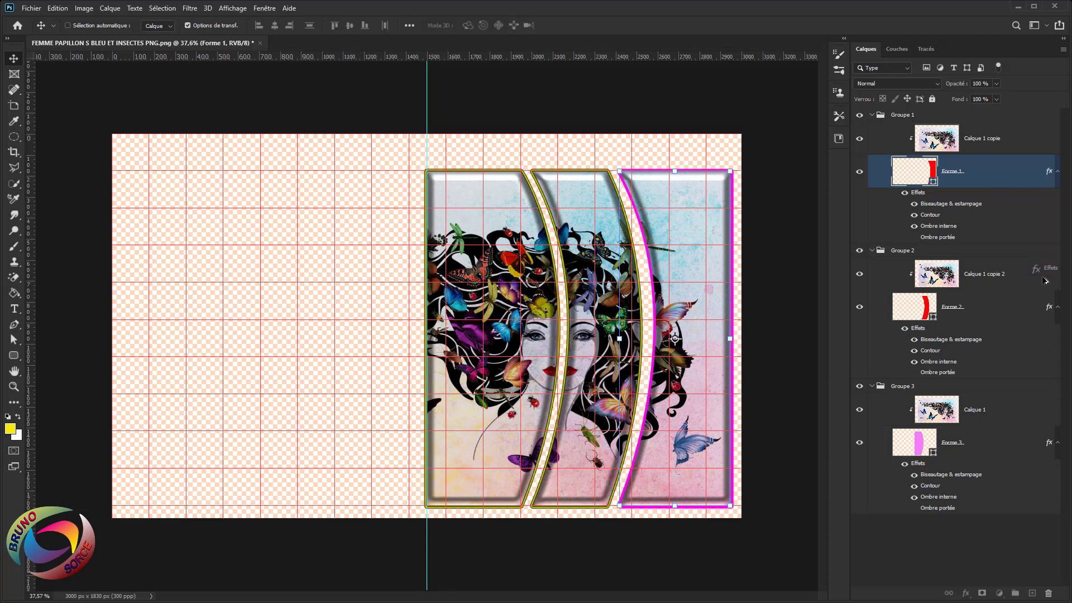
{"action": "left_click_drag", "start_coordinate": [1047, 312], "coordinate": [1047, 312]}
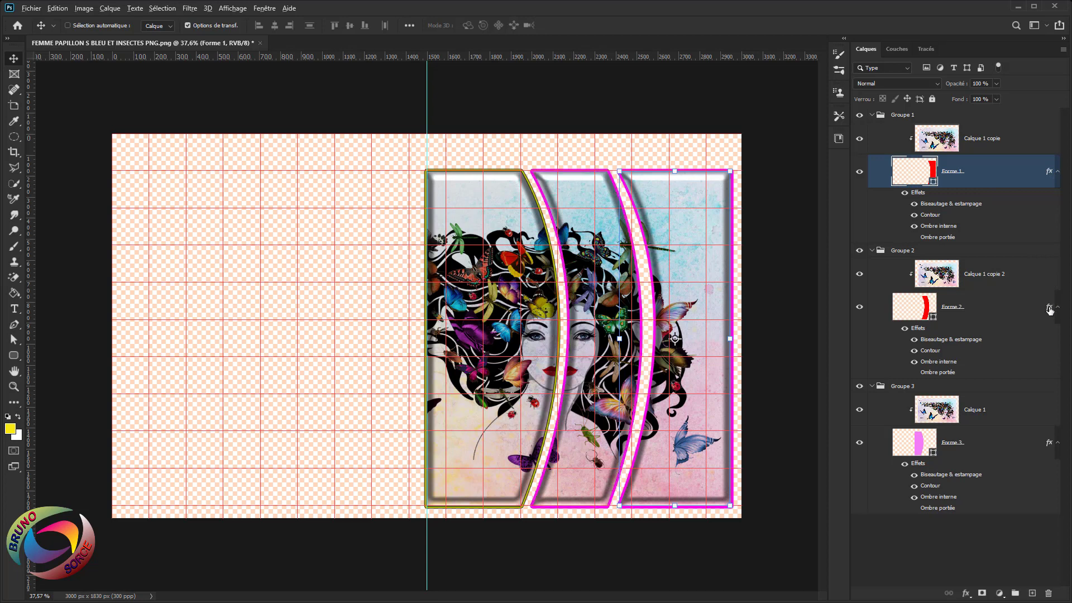
{"action": "left_click_drag", "start_coordinate": [1050, 310], "coordinate": [1048, 447]}
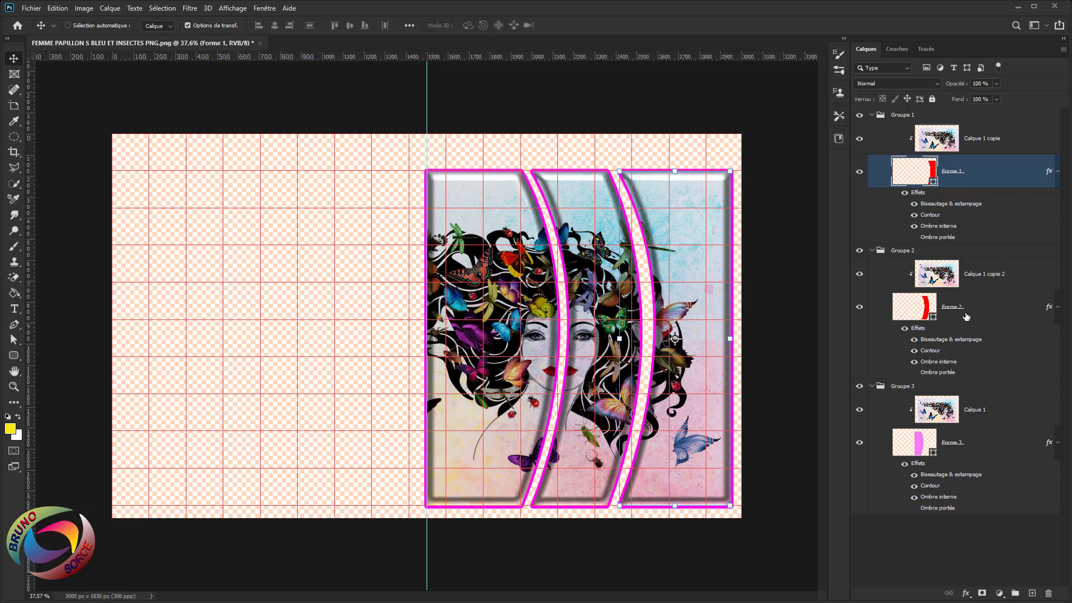
{"action": "left_click", "coordinate": [873, 116]}
{"action": "left_click", "coordinate": [873, 130]}
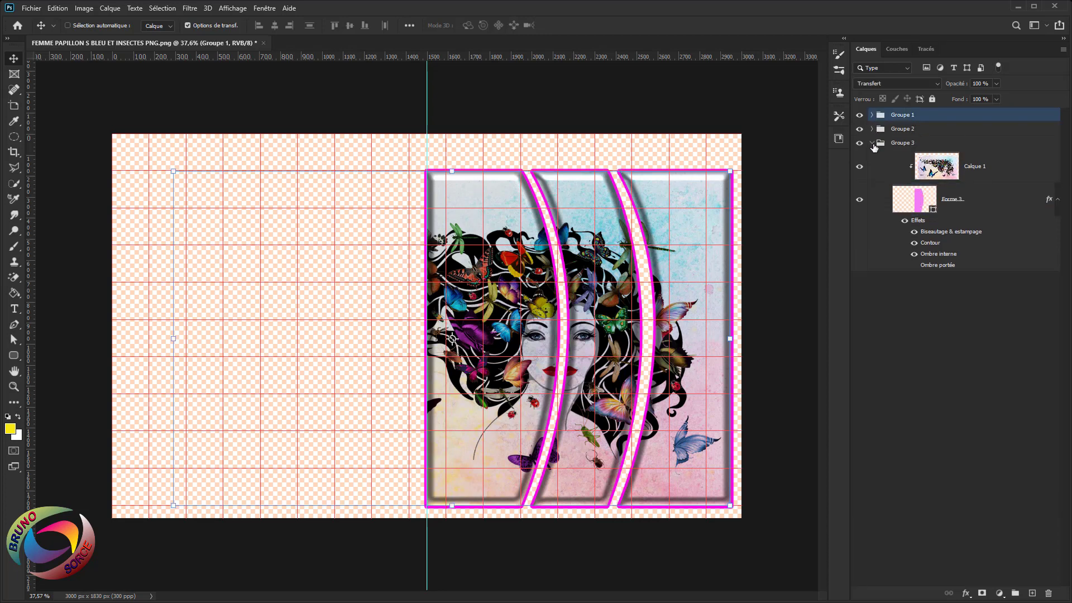
Duplicate Calque 1 from Groupe 3, move the copy out of the group to below it, and leave Groupe 3 expanded
{"action": "left_click", "coordinate": [874, 143]}
{"action": "left_click", "coordinate": [874, 144]}
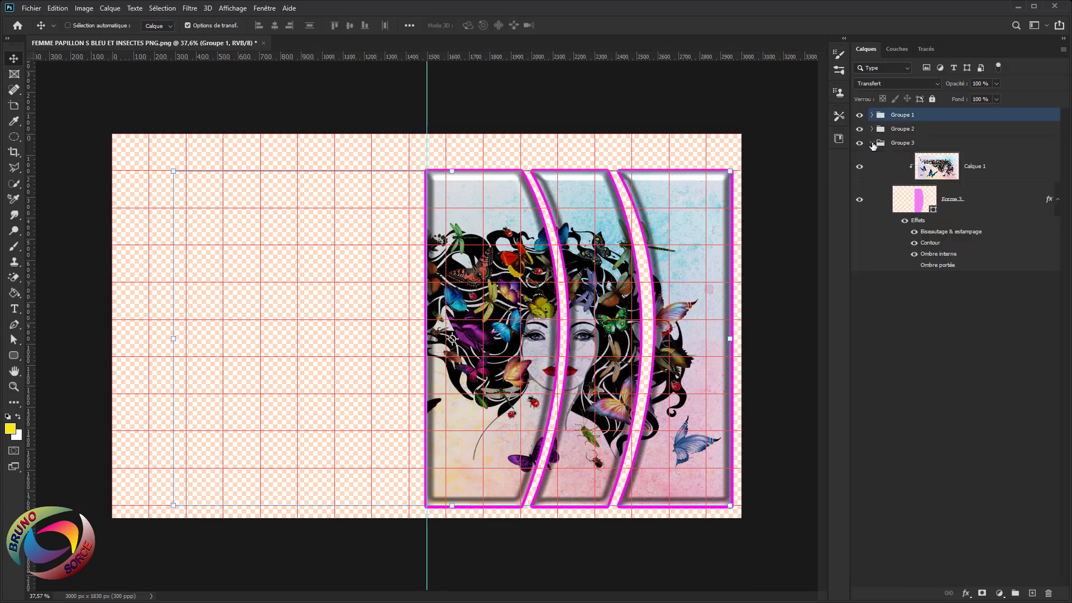
{"action": "left_click", "coordinate": [989, 169]}
{"action": "left_click_drag", "start_coordinate": [989, 170], "coordinate": [1033, 594]}
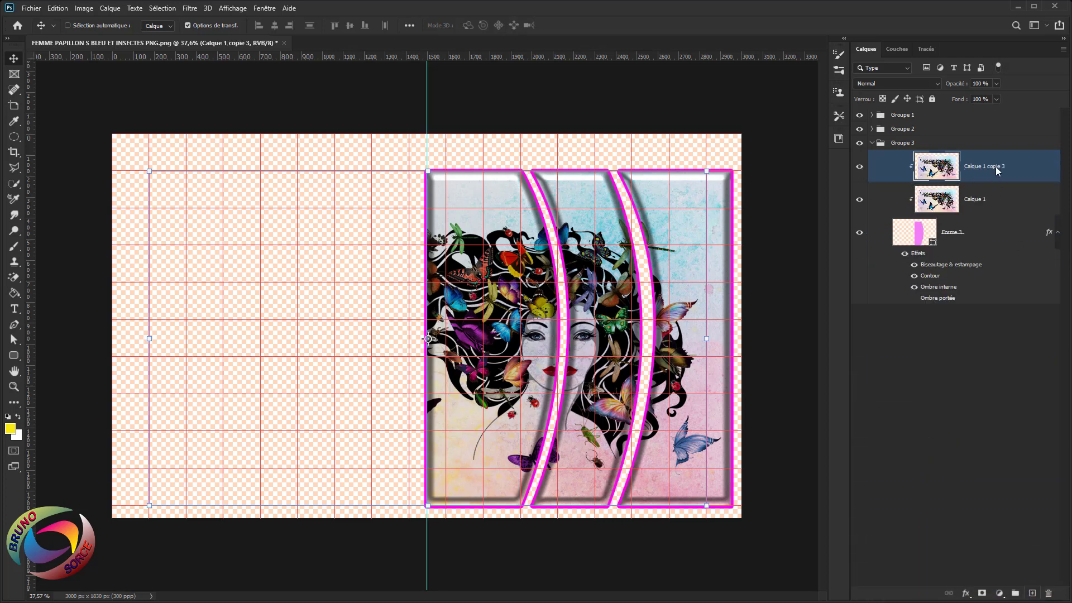
{"action": "left_click_drag", "start_coordinate": [997, 170], "coordinate": [989, 301]}
{"action": "left_click", "coordinate": [871, 143]}
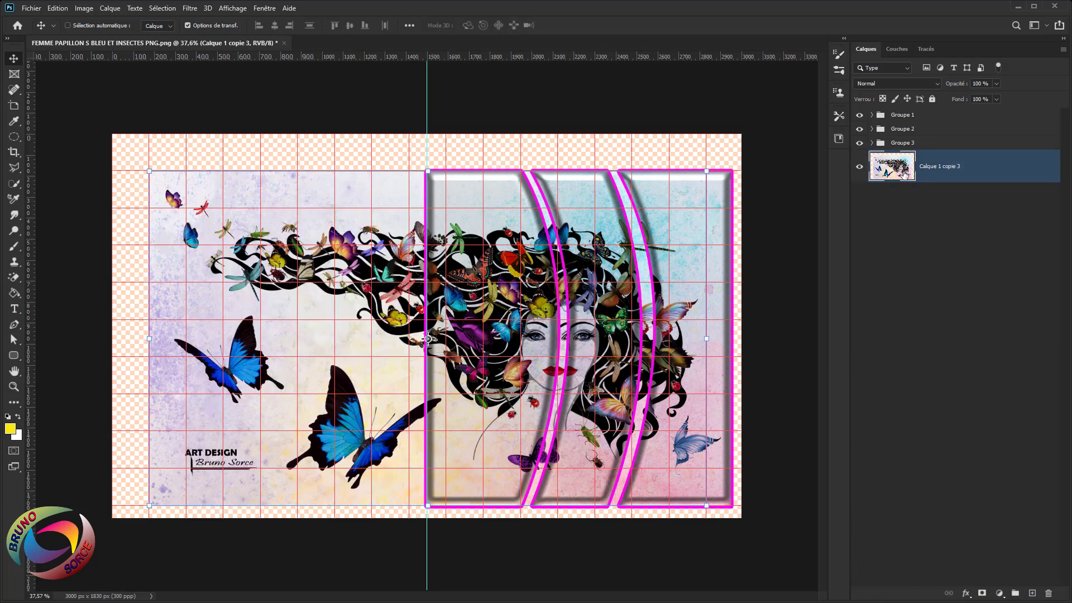
{"action": "left_click", "coordinate": [872, 143]}
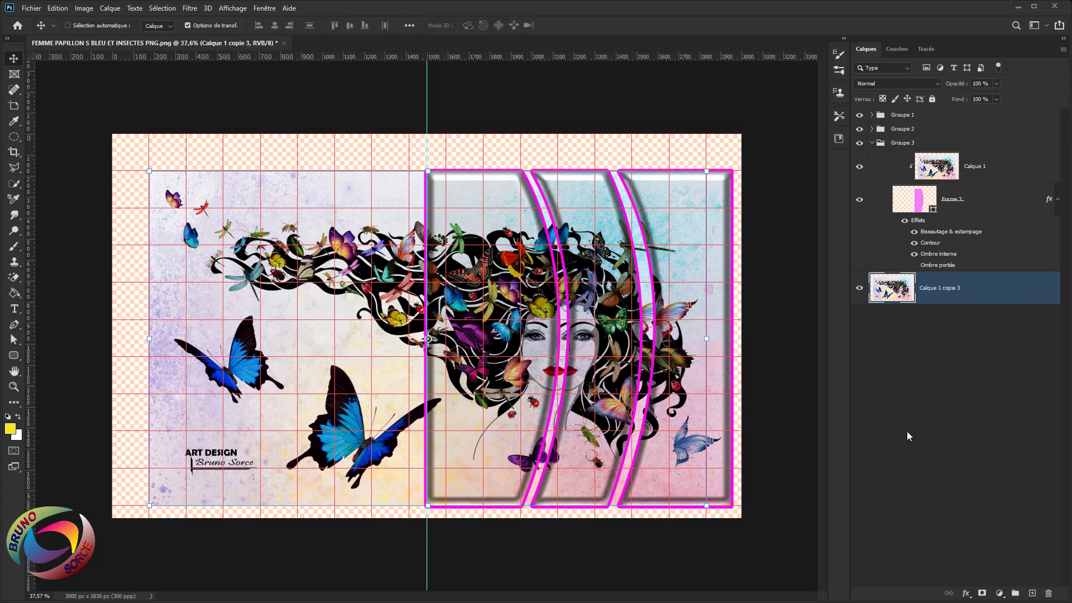
Collapse Groupe 3, duplicate Calque 1 copie 3, and hide the original so only the new copy stays displayed
{"action": "left_click", "coordinate": [873, 143]}
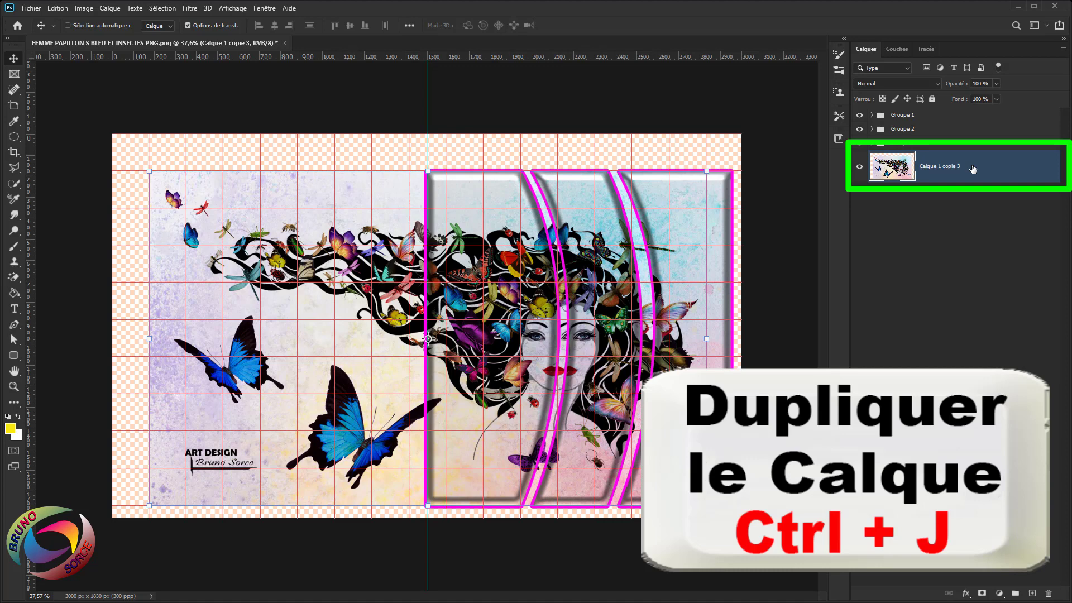
{"action": "key", "text": "ctrl+j"}
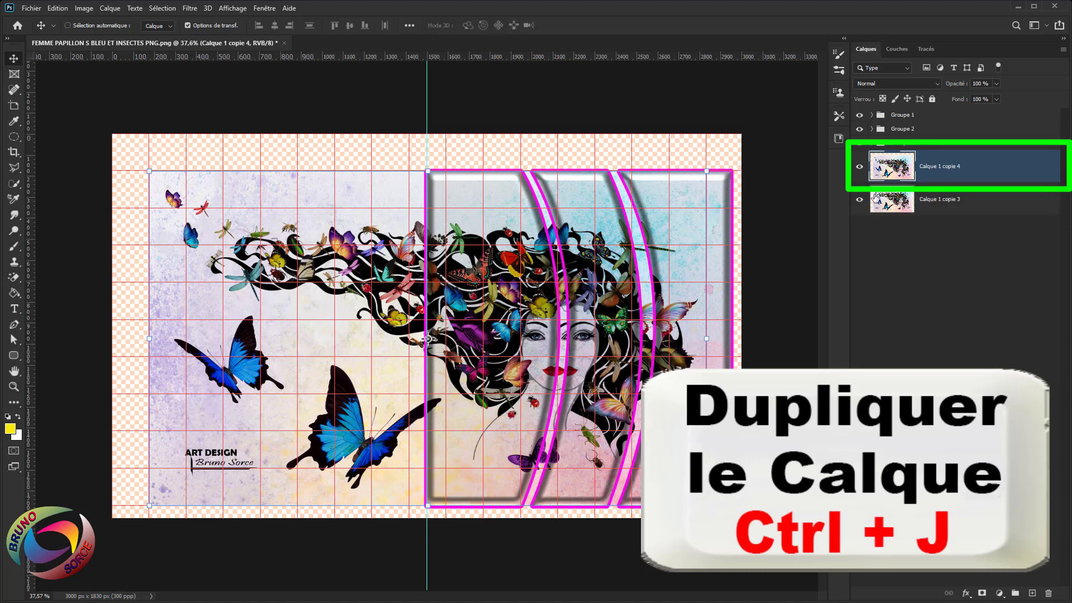
{"action": "left_click", "coordinate": [860, 200]}
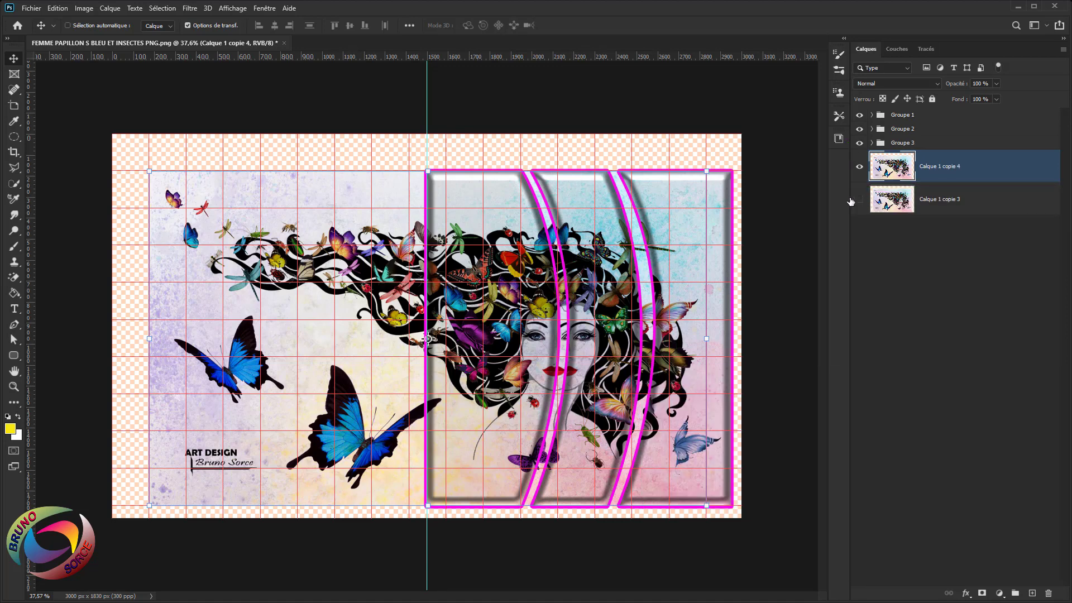
Draw a rounded rectangle shape with grey fill and no stroke, about 355 by 1235 px, over the left part of the image
{"action": "left_click", "coordinate": [16, 358]}
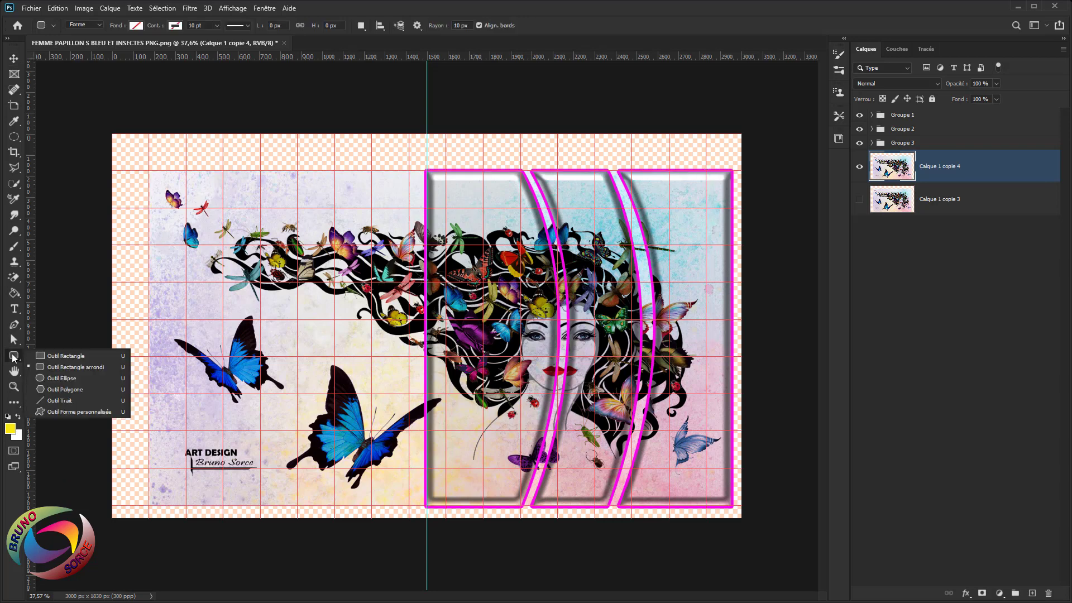
{"action": "left_click", "coordinate": [55, 369]}
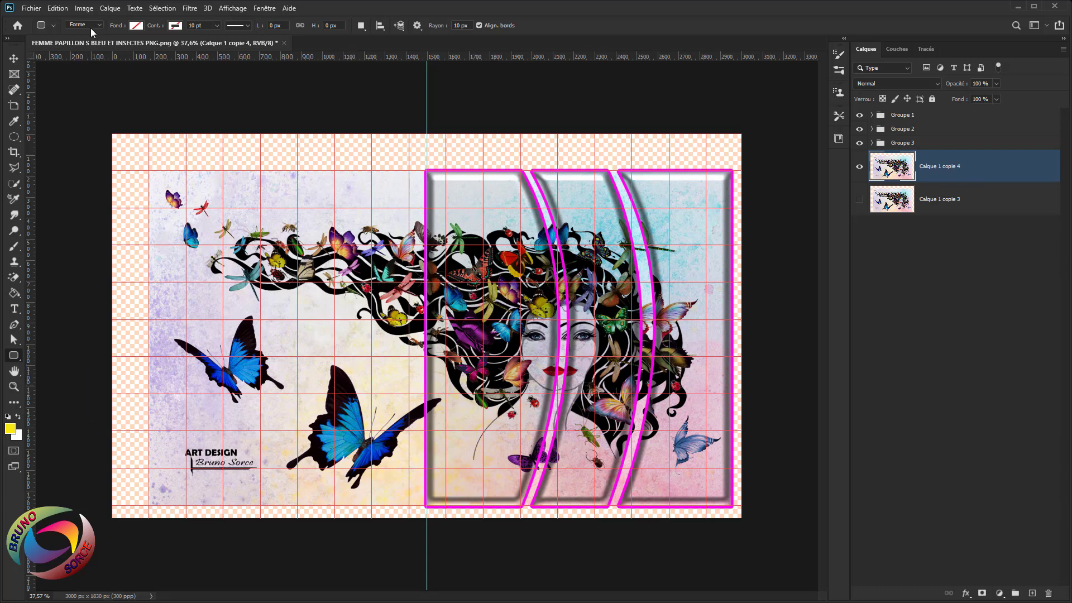
{"action": "left_click", "coordinate": [136, 26]}
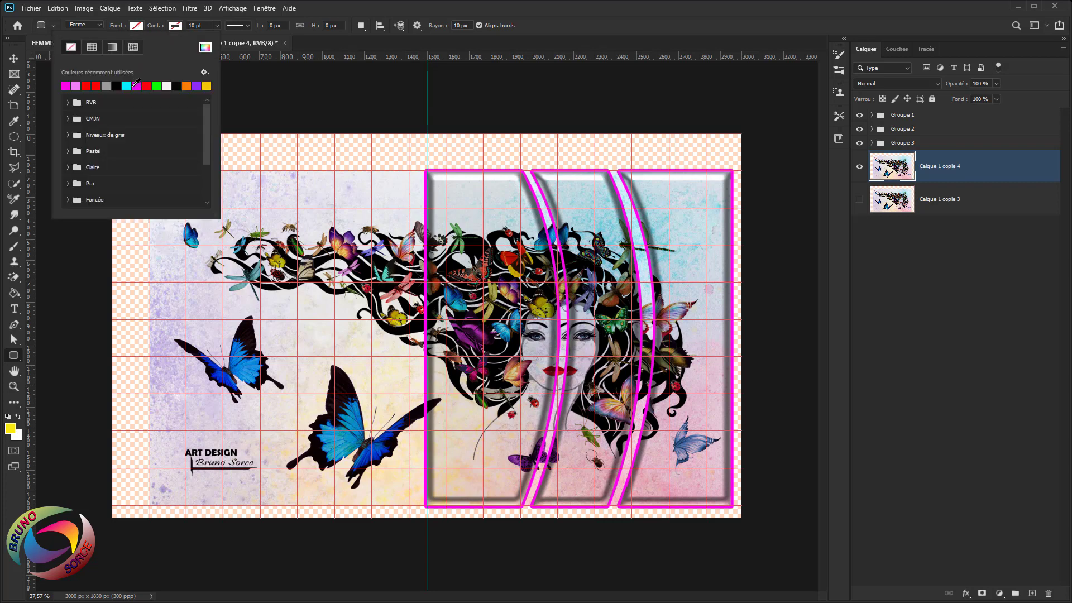
{"action": "left_click", "coordinate": [108, 86]}
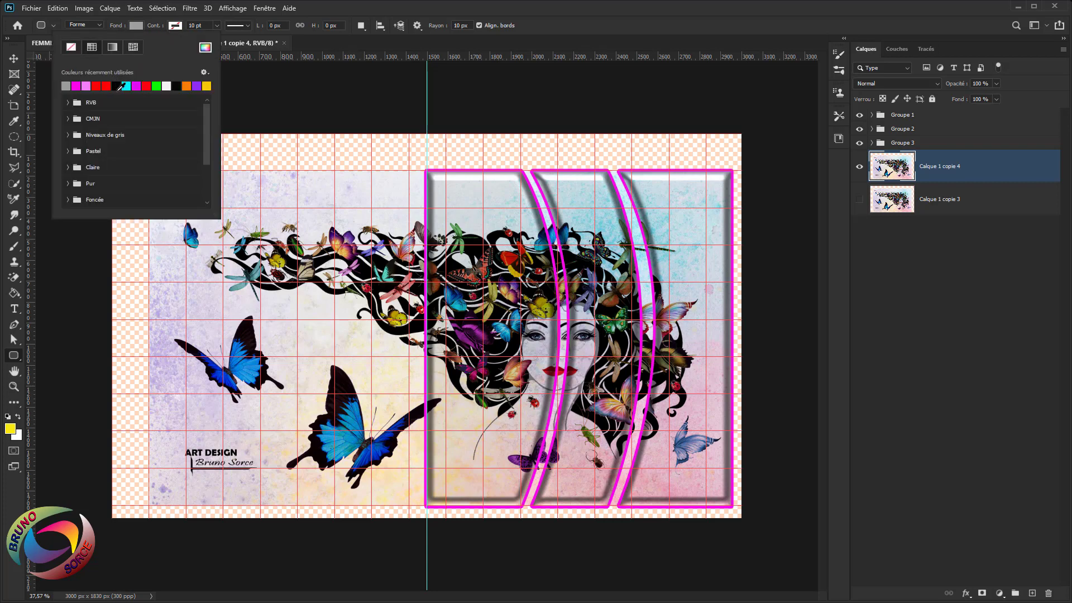
{"action": "left_click", "coordinate": [174, 27]}
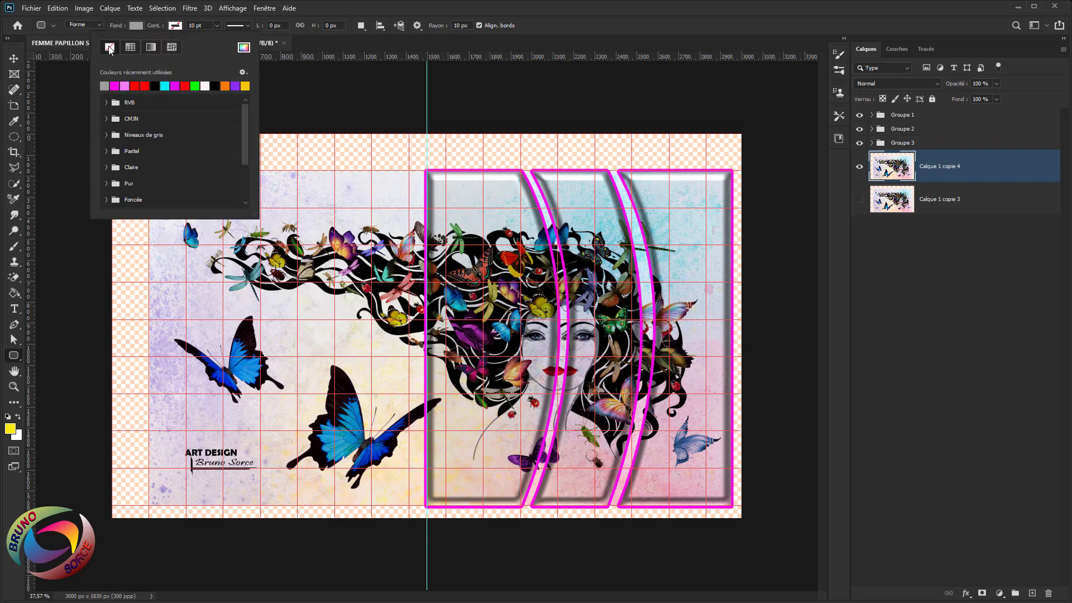
{"action": "left_click", "coordinate": [596, 26]}
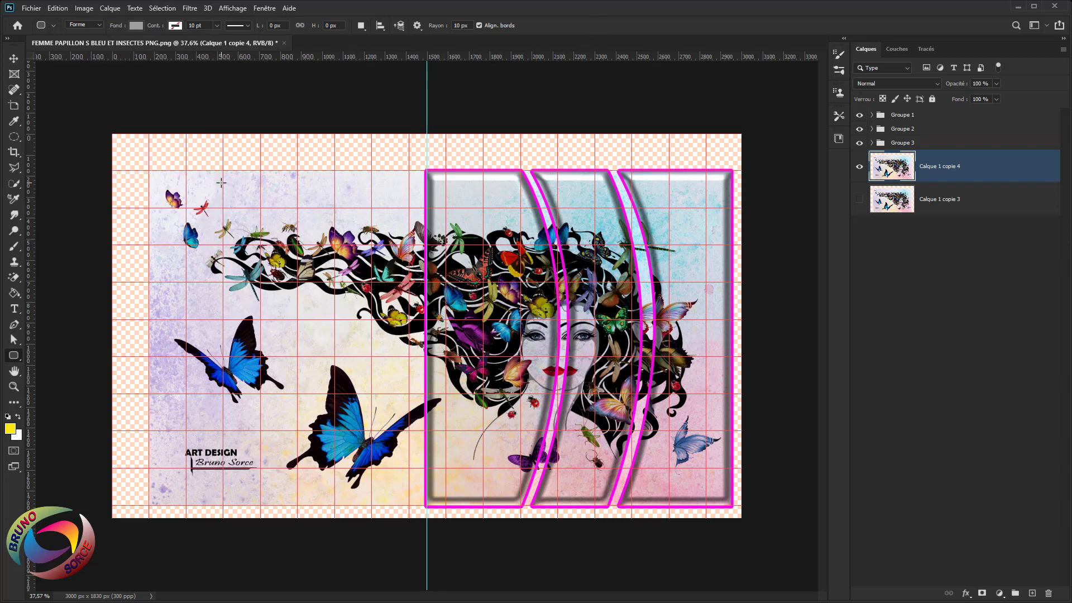
{"action": "left_click_drag", "start_coordinate": [223, 187], "coordinate": [297, 445]}
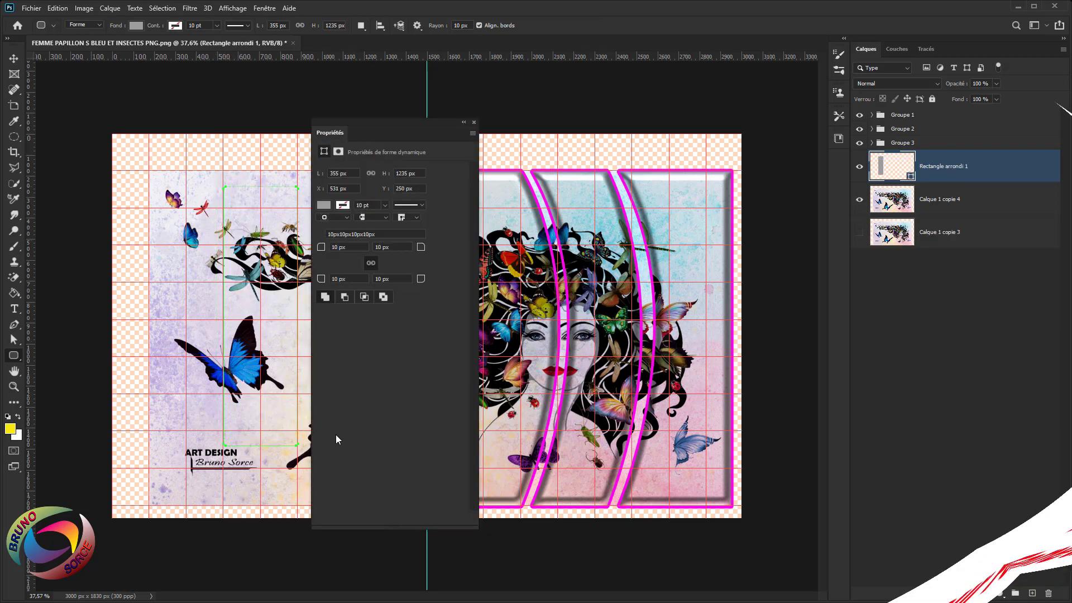
Try linked corner radii of 49 px and 0 px on the rounded rectangle
{"action": "left_click_drag", "start_coordinate": [440, 119], "coordinate": [532, 124]}
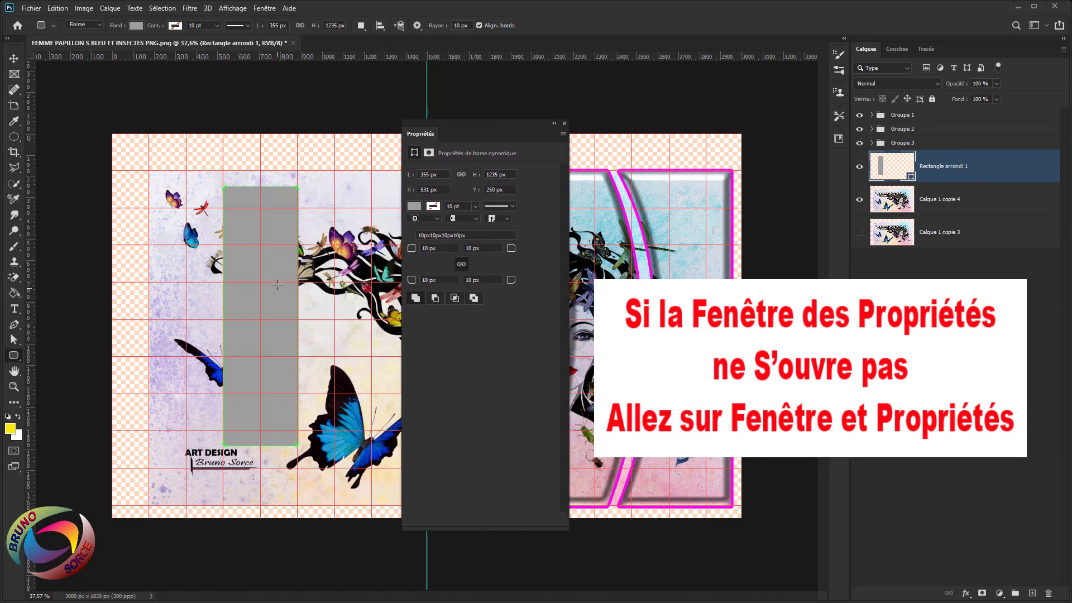
{"action": "scroll", "coordinate": [293, 293], "scroll_direction": "up", "scroll_amount": 3}
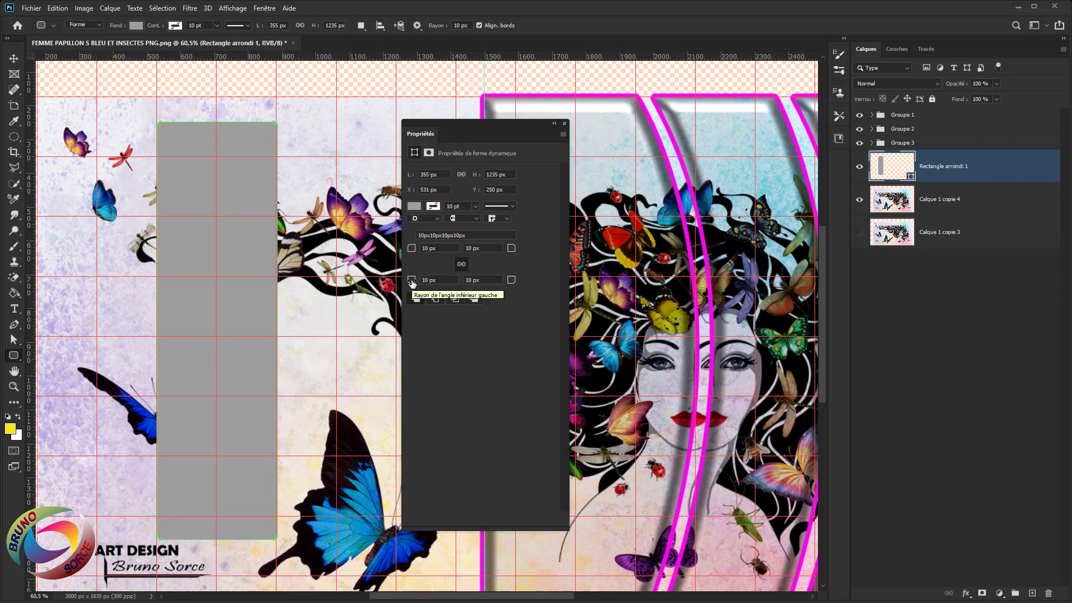
{"action": "left_click_drag", "start_coordinate": [412, 282], "coordinate": [436, 316]}
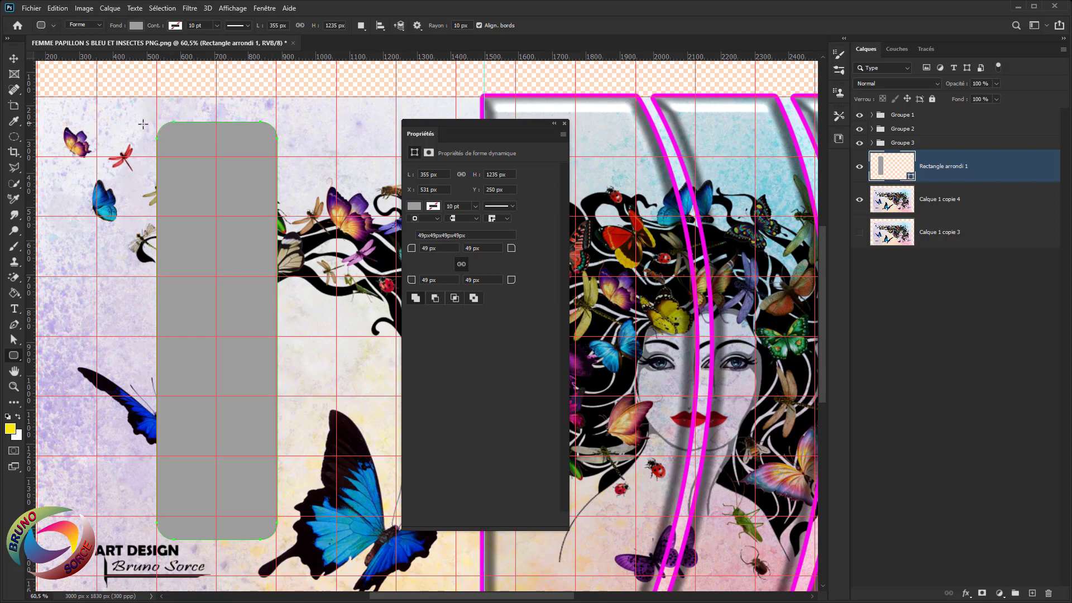
{"action": "left_click_drag", "start_coordinate": [411, 283], "coordinate": [321, 289]}
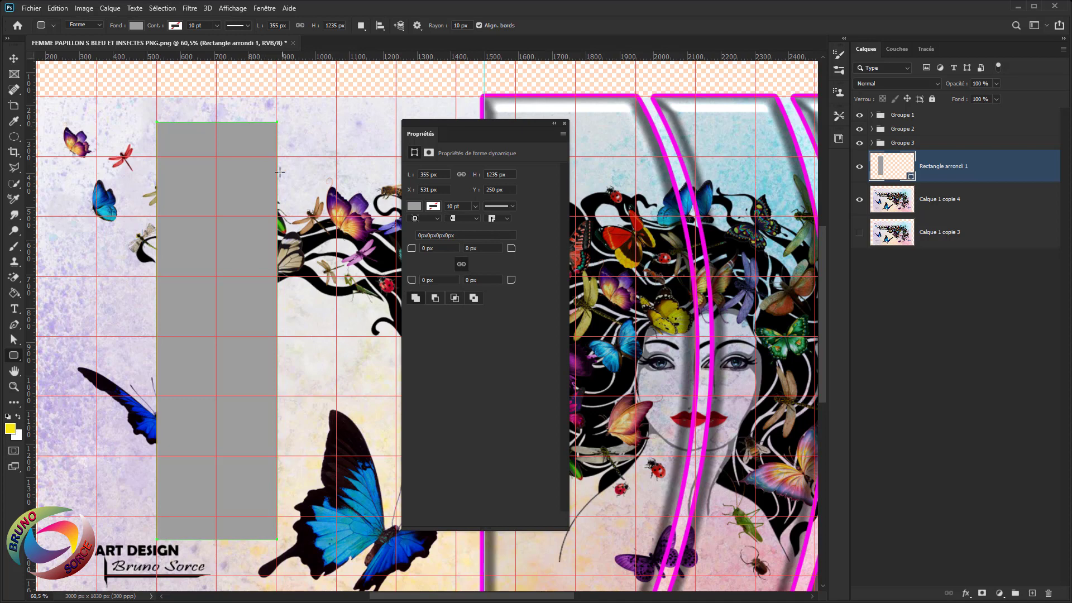
Set all four corner radii of the rounded rectangle to 34 px and close its properties
{"action": "left_click", "coordinate": [412, 278]}
{"action": "left_click_drag", "start_coordinate": [412, 252], "coordinate": [432, 254]}
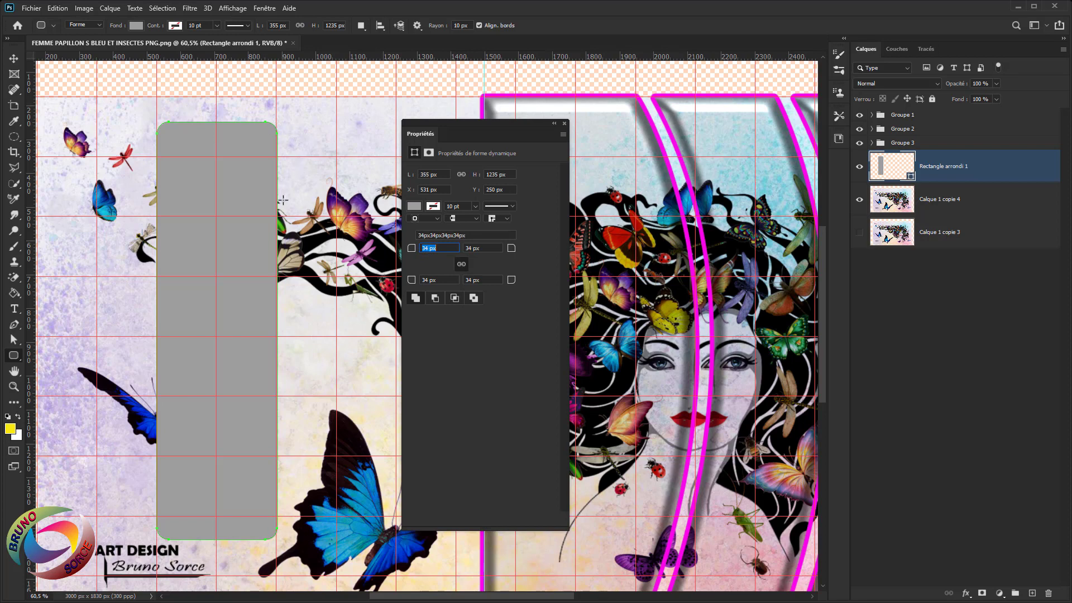
{"action": "left_click", "coordinate": [566, 125]}
{"action": "scroll", "coordinate": [303, 282], "scroll_direction": "down", "scroll_amount": 3}
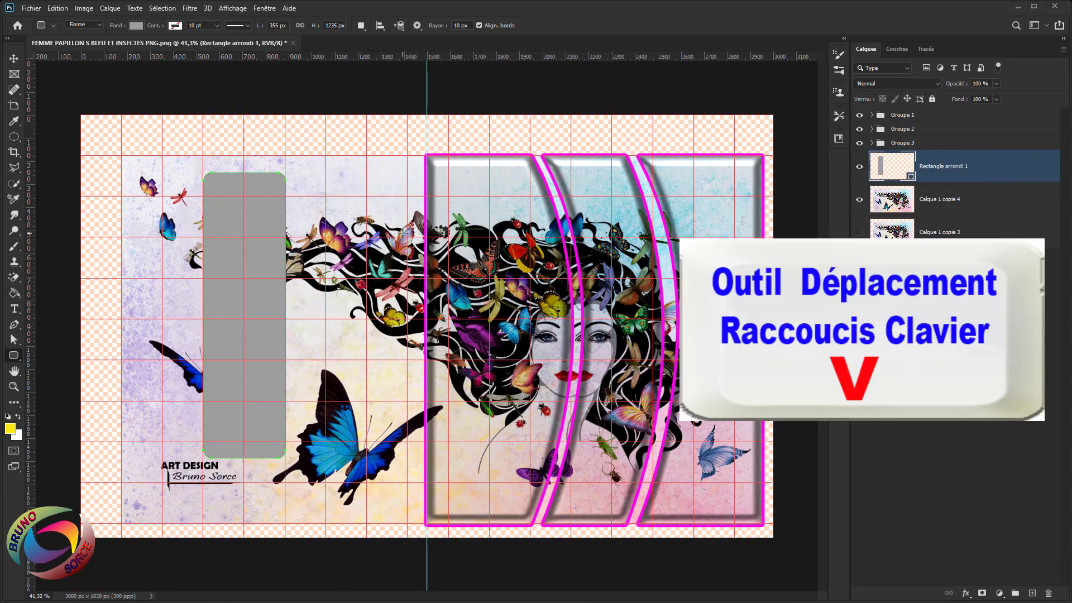
Move the rounded rectangle into the upper left corner of the butterfly image
{"action": "key", "text": "v"}
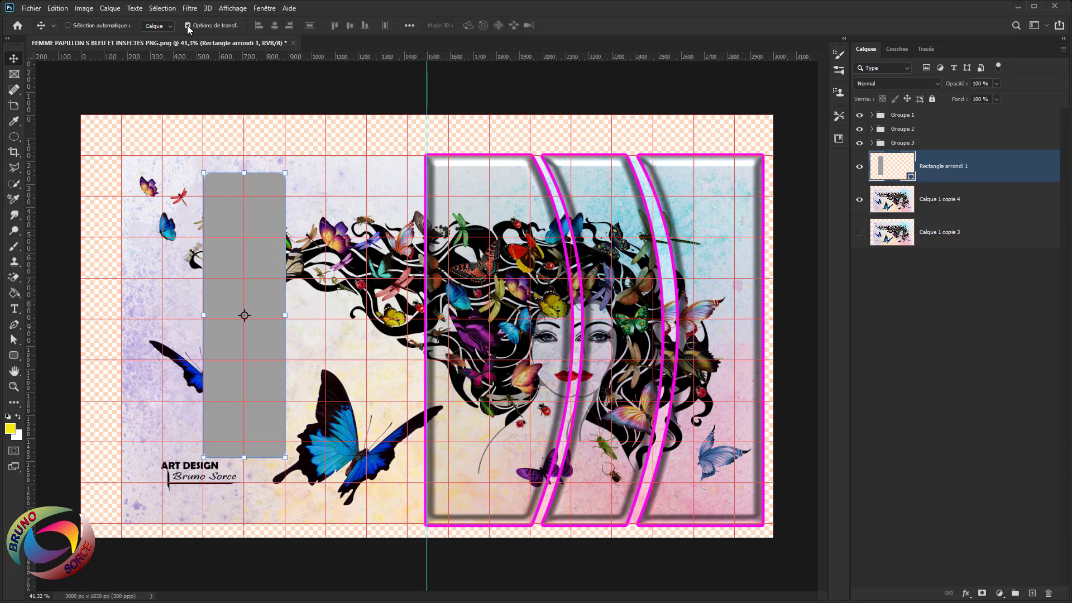
{"action": "left_click_drag", "start_coordinate": [246, 217], "coordinate": [165, 200]}
Try stretching the rounded rectangle and rotating it about 49.6° into a long diagonal band across the image, and cancel the transformation
{"action": "left_click_drag", "start_coordinate": [162, 442], "coordinate": [159, 521]}
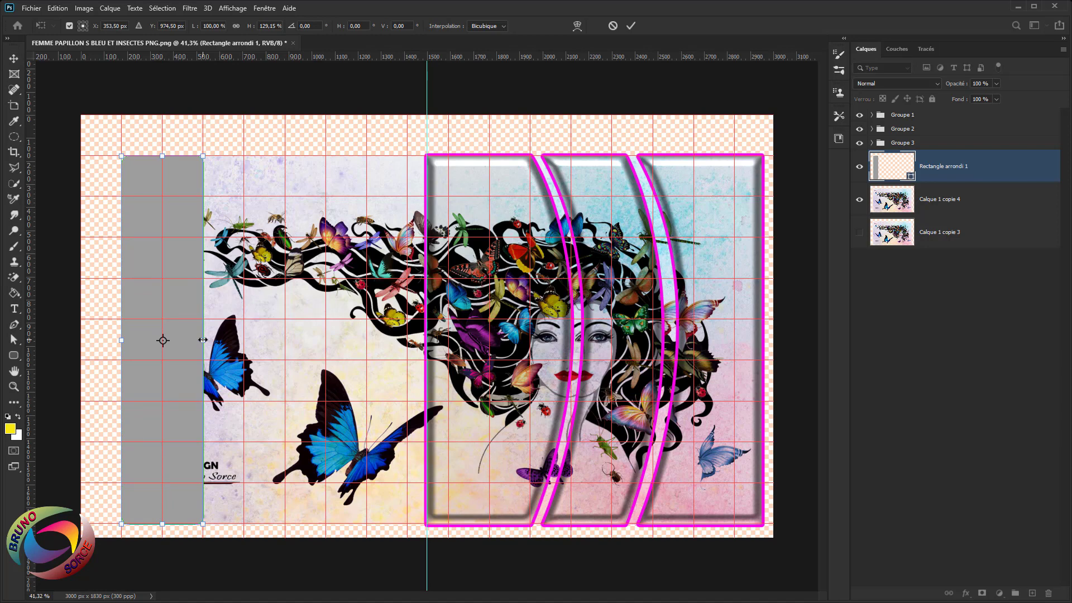
{"action": "mouse_move", "coordinate": [203, 339]}
{"action": "left_mouse_down"}
{"action": "mouse_move", "coordinate": [321, 338]}
{"action": "mouse_move", "coordinate": [186, 341]}
{"action": "mouse_move", "coordinate": [203, 341]}
{"action": "left_mouse_up"}
{"action": "left_click_drag", "start_coordinate": [218, 145], "coordinate": [347, 255]}
{"action": "left_click_drag", "start_coordinate": [285, 223], "coordinate": [305, 196]}
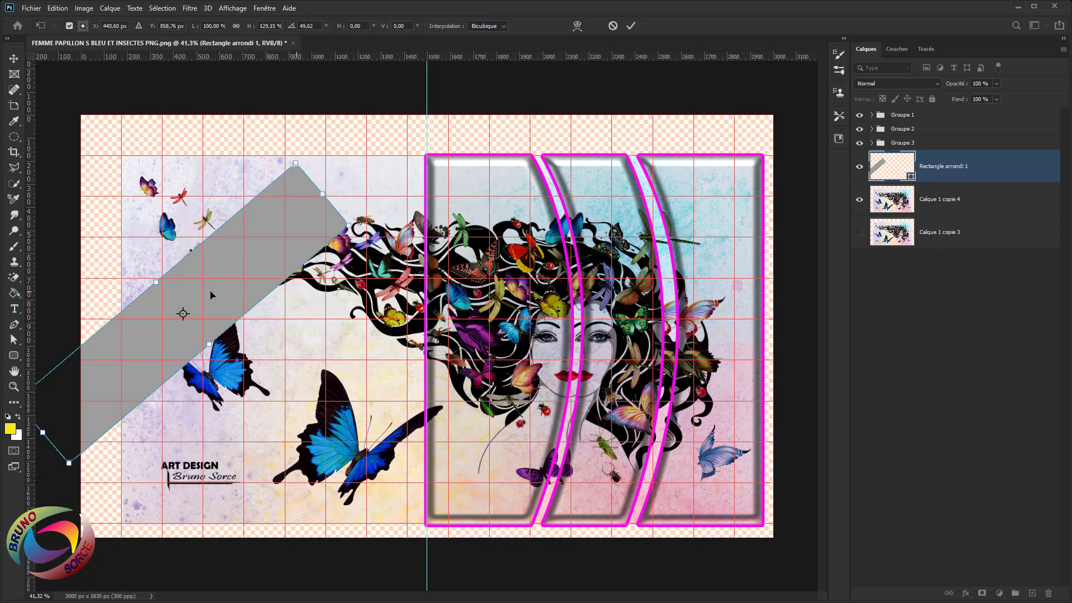
{"action": "left_click_drag", "start_coordinate": [262, 258], "coordinate": [338, 178]}
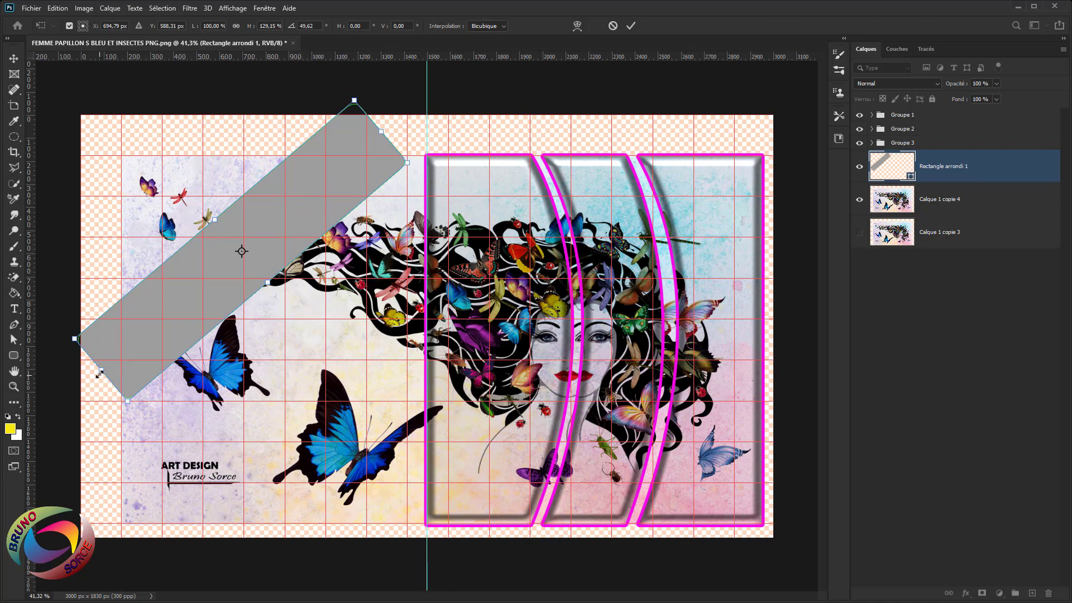
{"action": "left_click_drag", "start_coordinate": [100, 373], "coordinate": [58, 406]}
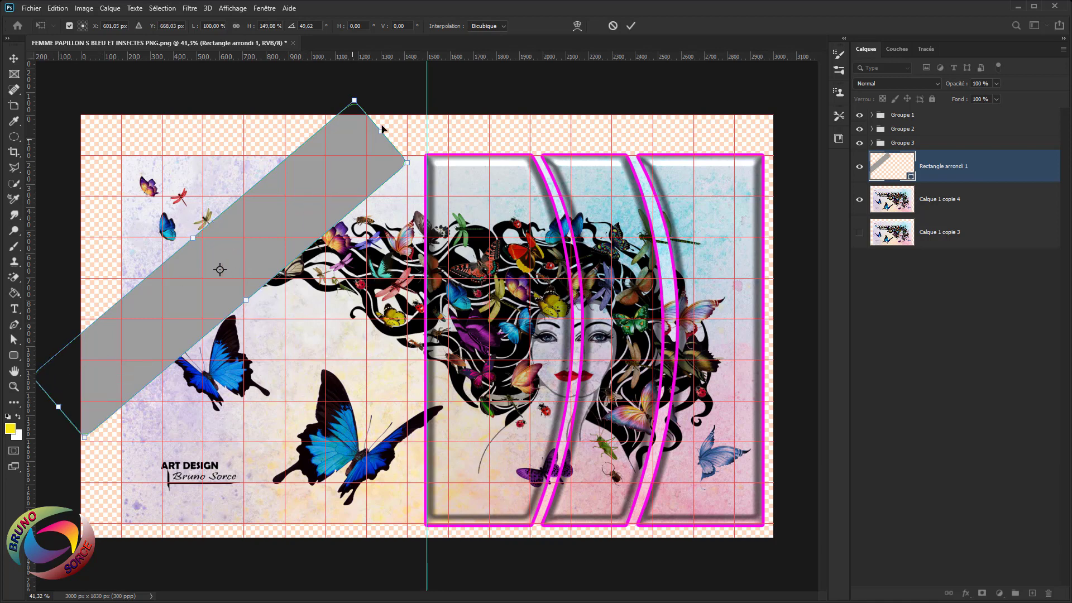
{"action": "left_click_drag", "start_coordinate": [439, 98], "coordinate": [437, 110]}
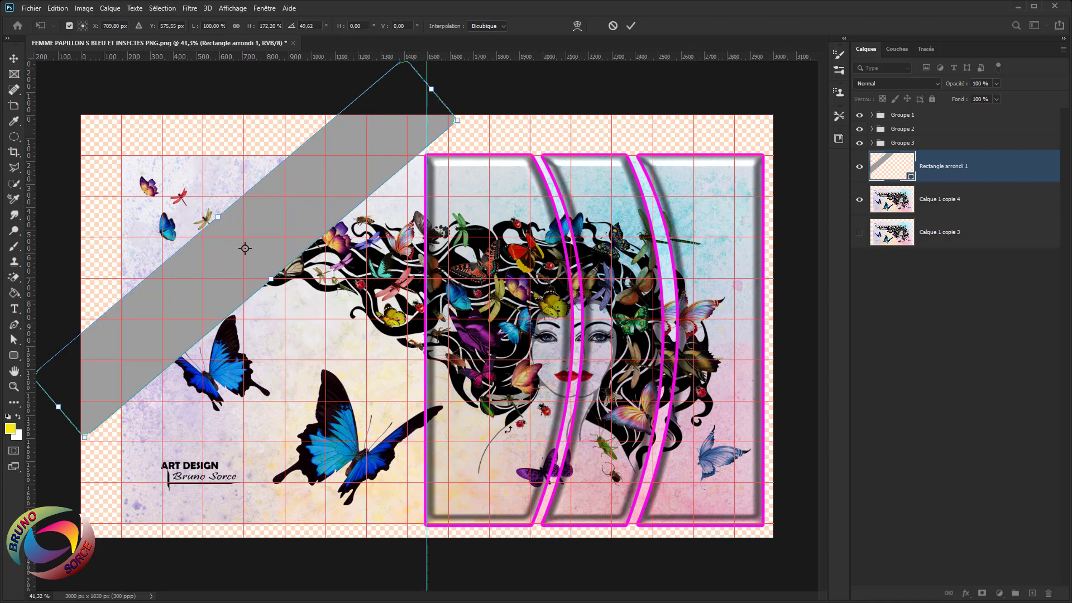
{"action": "key", "text": "Escape"}
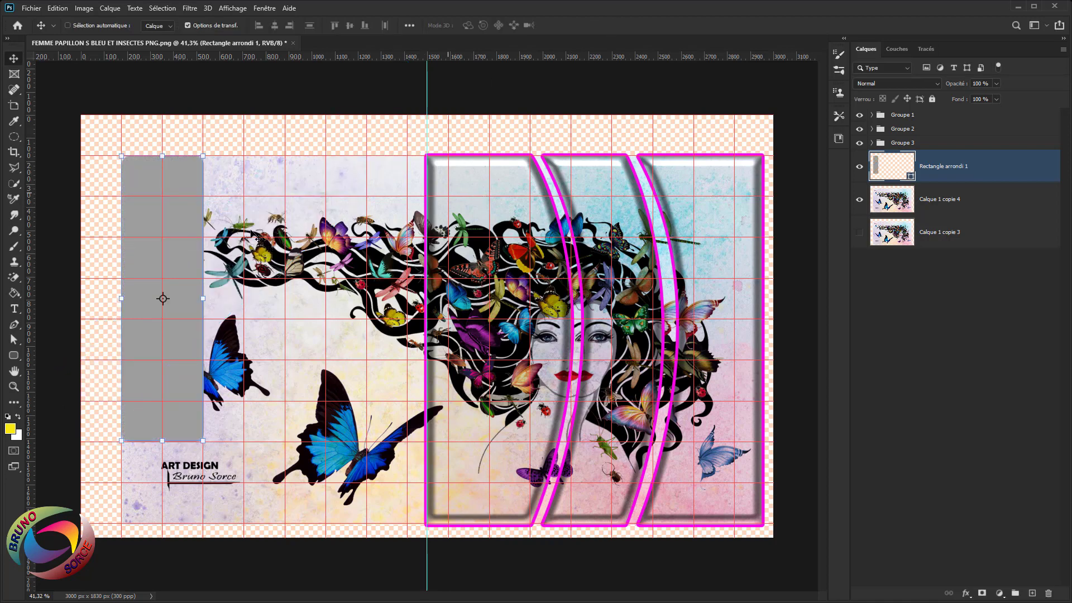
Stretch the rounded rectangle down to the image's lower edge with Free Transform, at 129.15% height
{"action": "key", "text": "ctrl+t"}
{"action": "left_click_drag", "start_coordinate": [162, 441], "coordinate": [161, 524]}
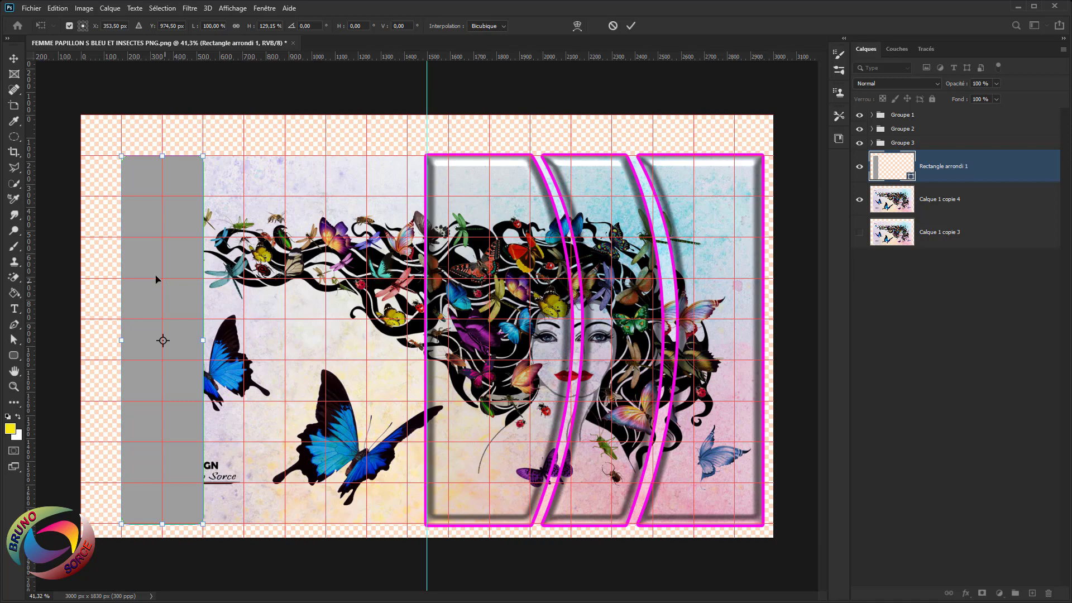
Try rotating the rectangle 90° clockwise and fitting it horizontally along the image's upper edge, and undo these changes
{"action": "left_click", "coordinate": [58, 8]}
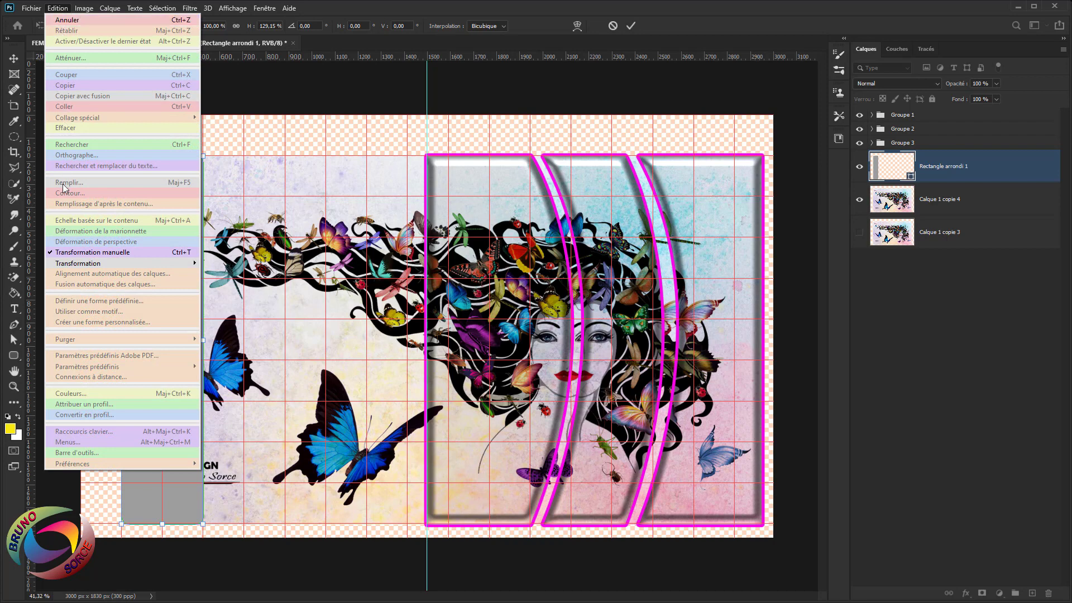
{"action": "mouse_move", "coordinate": [62, 266]}
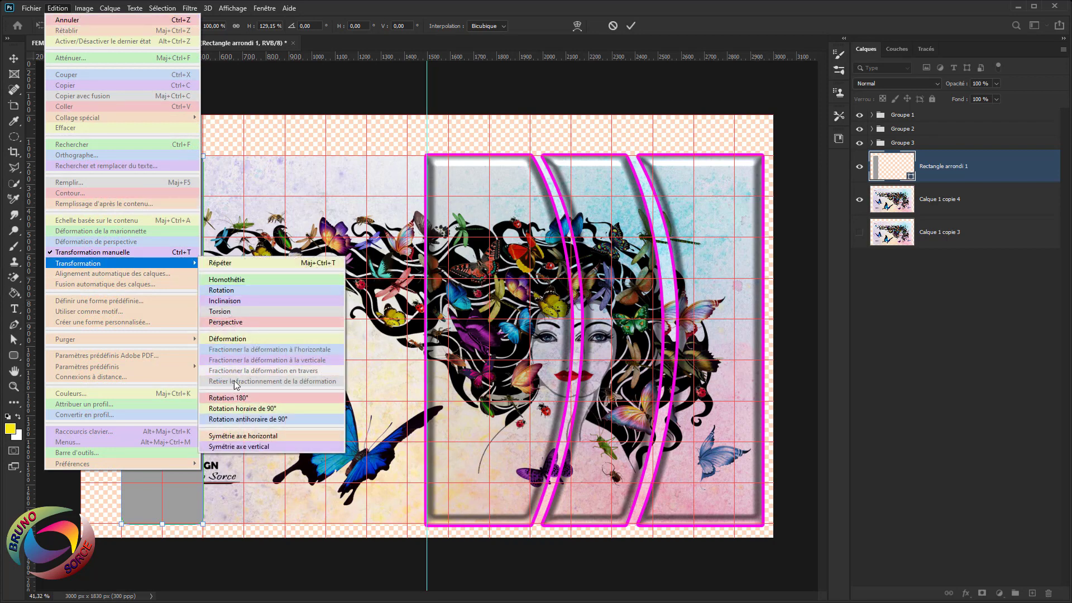
{"action": "left_click", "coordinate": [234, 412]}
{"action": "left_click_drag", "start_coordinate": [222, 337], "coordinate": [297, 195]}
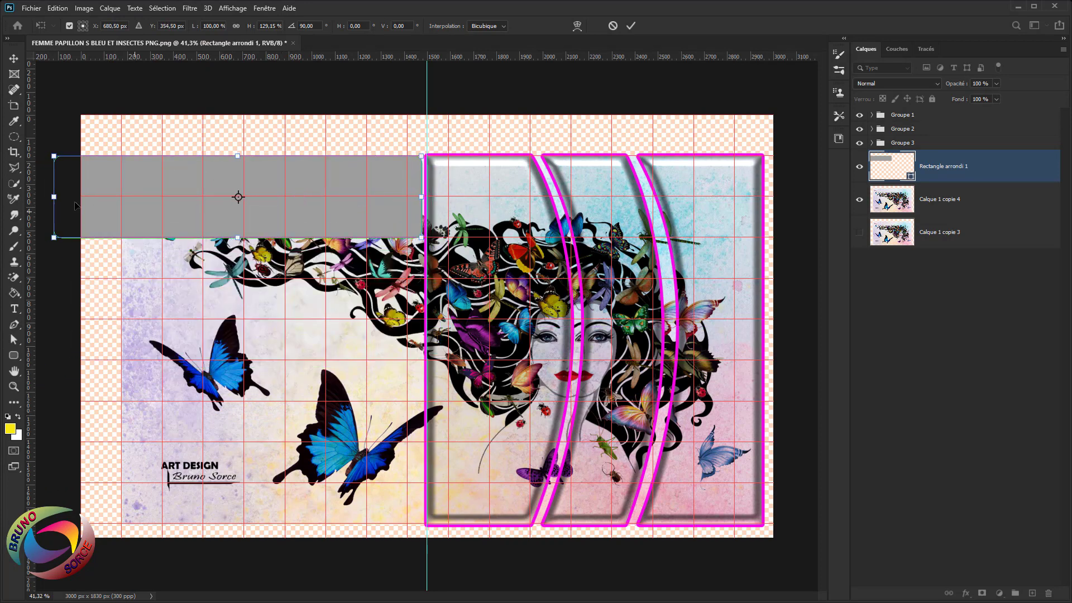
{"action": "left_click_drag", "start_coordinate": [52, 196], "coordinate": [121, 199]}
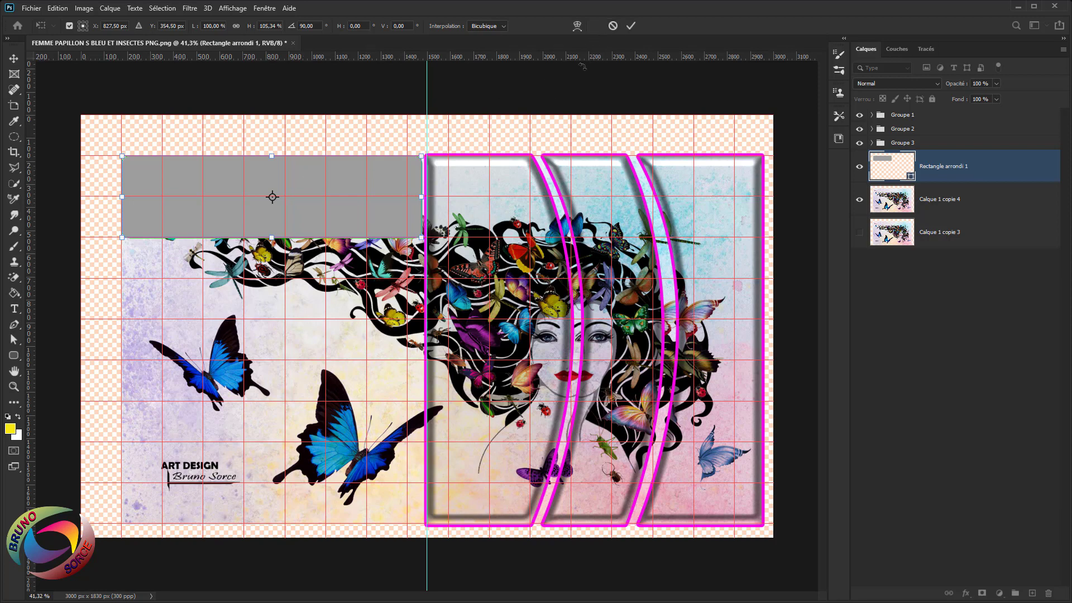
{"action": "key", "text": "ctrl+z"}
{"action": "key", "text": "ctrl+z"}
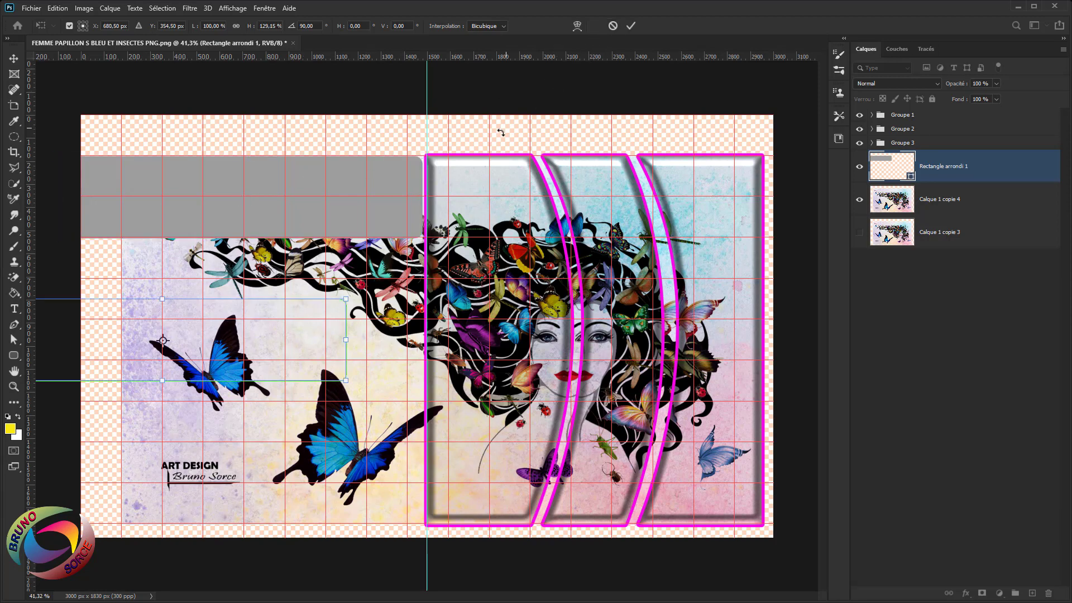
{"action": "key", "text": "ctrl+z"}
{"action": "key", "text": "ctrl+z"}
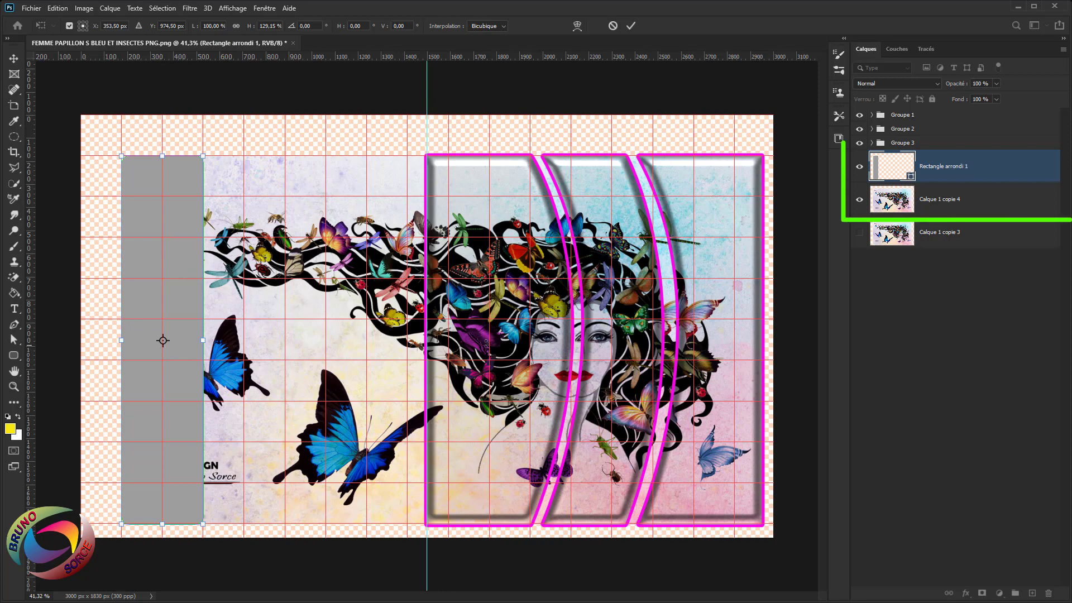
Group Rectangle arrondi 1 and Calque 1 copie 4 into a new group named Groupe 4
{"action": "left_click", "coordinate": [952, 195], "text": "shift"}
{"action": "right_click", "coordinate": [993, 174]}
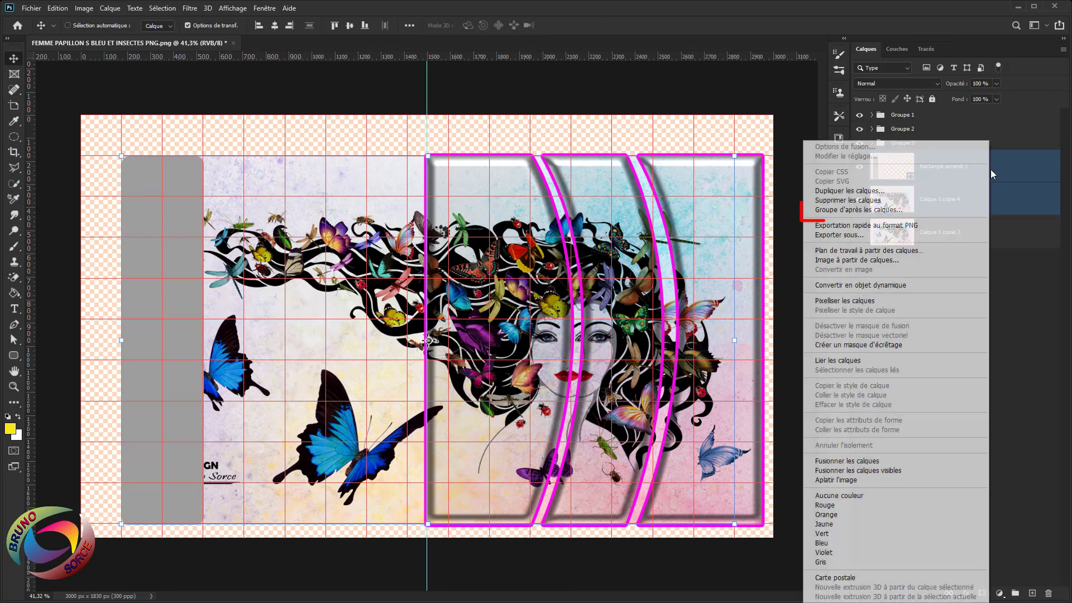
{"action": "left_click", "coordinate": [830, 211]}
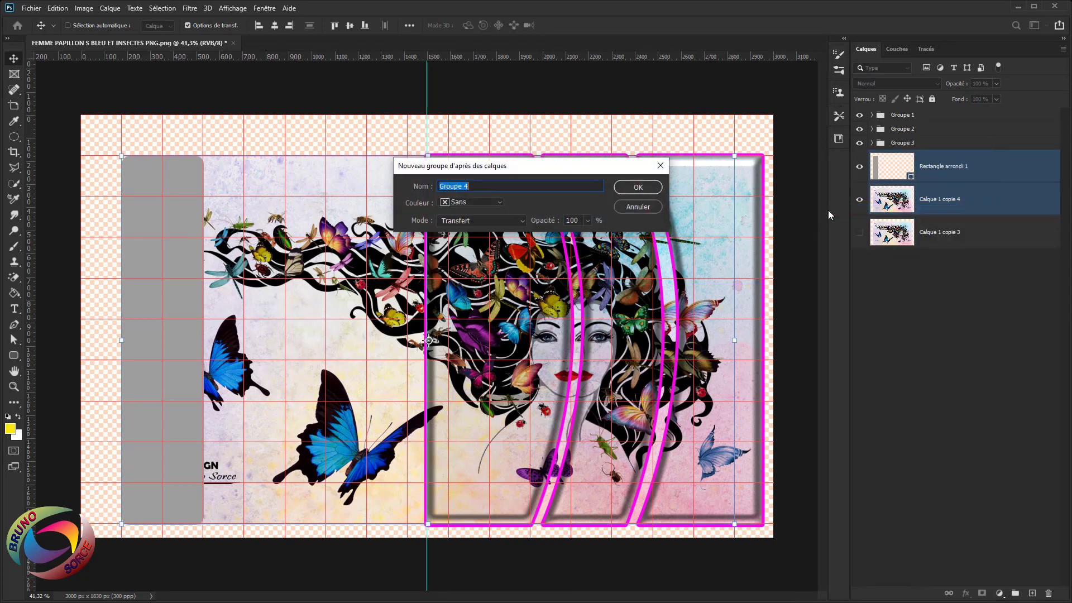
{"action": "left_click", "coordinate": [640, 187]}
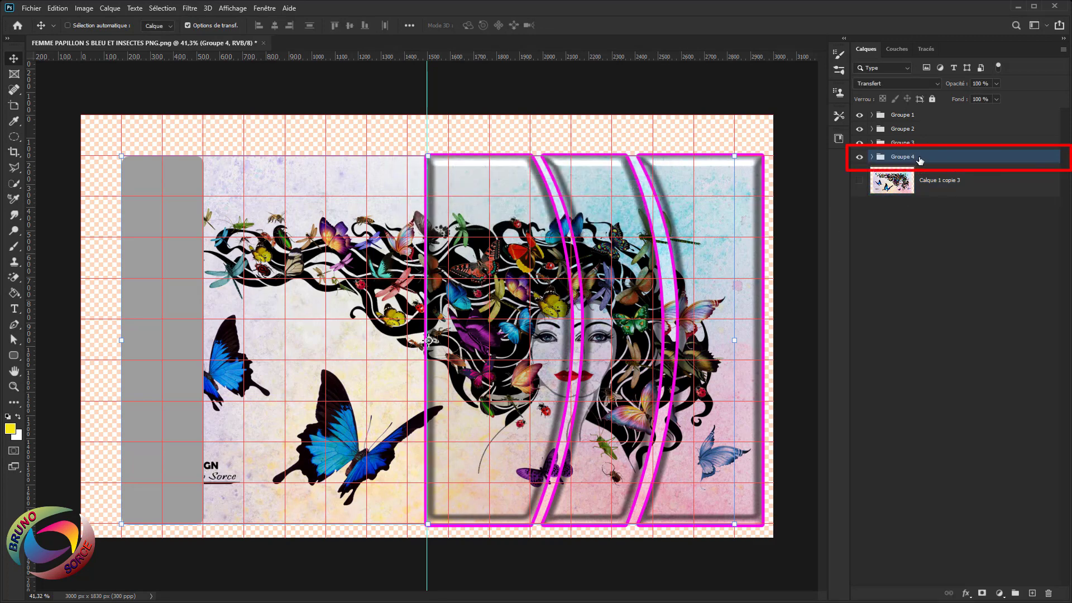
Expand Groupe 4 and move Calque 1 copie 4 above Rectangle arrondi 1 inside it
{"action": "left_click", "coordinate": [873, 158]}
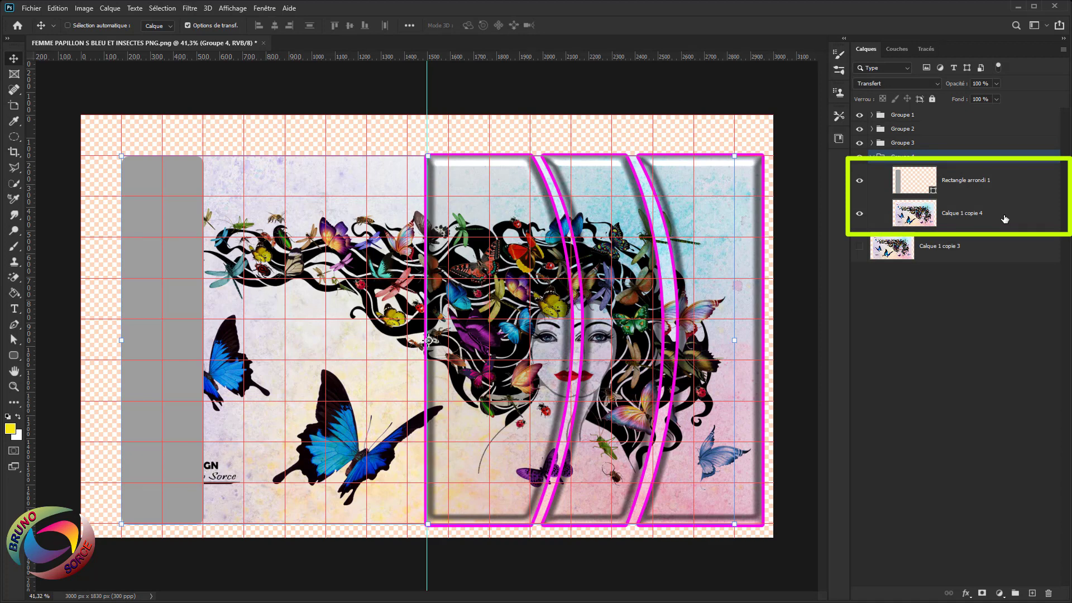
{"action": "left_click_drag", "start_coordinate": [1006, 218], "coordinate": [1000, 178]}
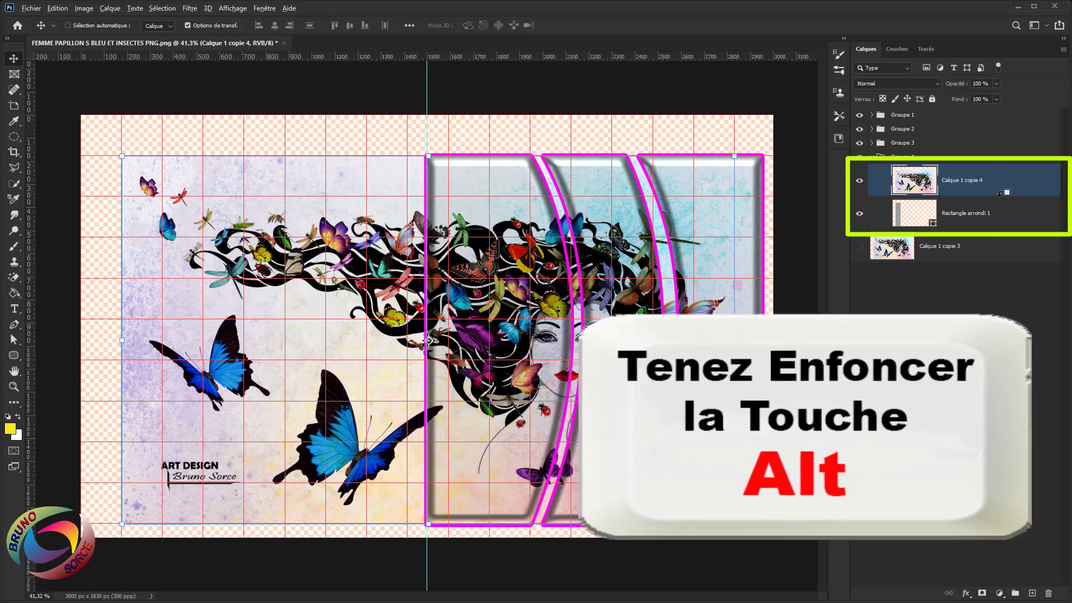
Clip Calque 1 copie 4 to Rectangle arrondi 1 in Groupe 4 and copy Forme 3's layer effects onto the rectangle
{"action": "left_click", "coordinate": [1000, 193], "text": "alt"}
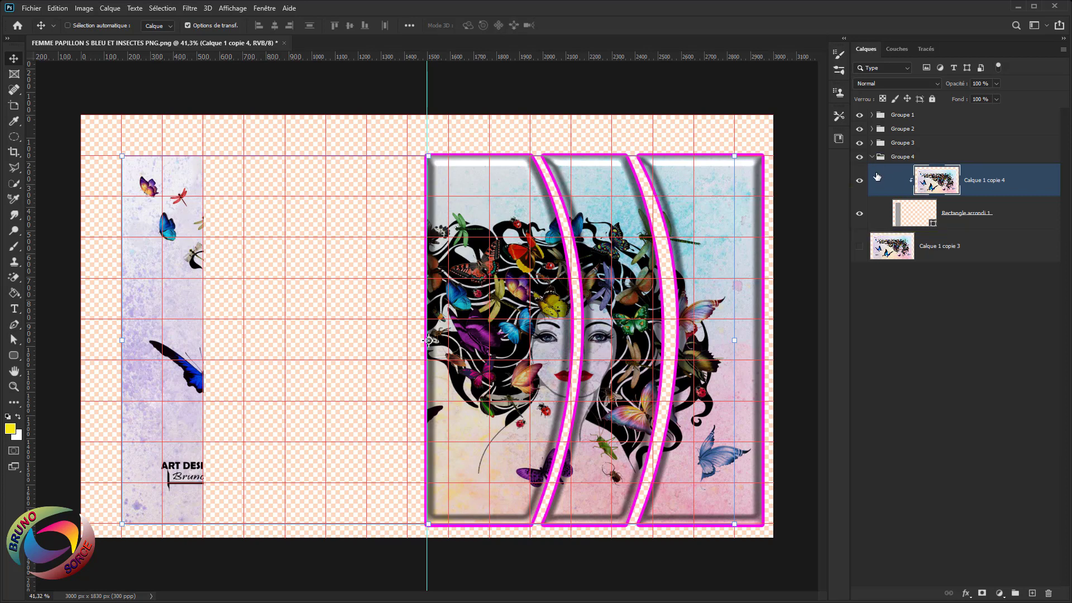
{"action": "left_click", "coordinate": [872, 143]}
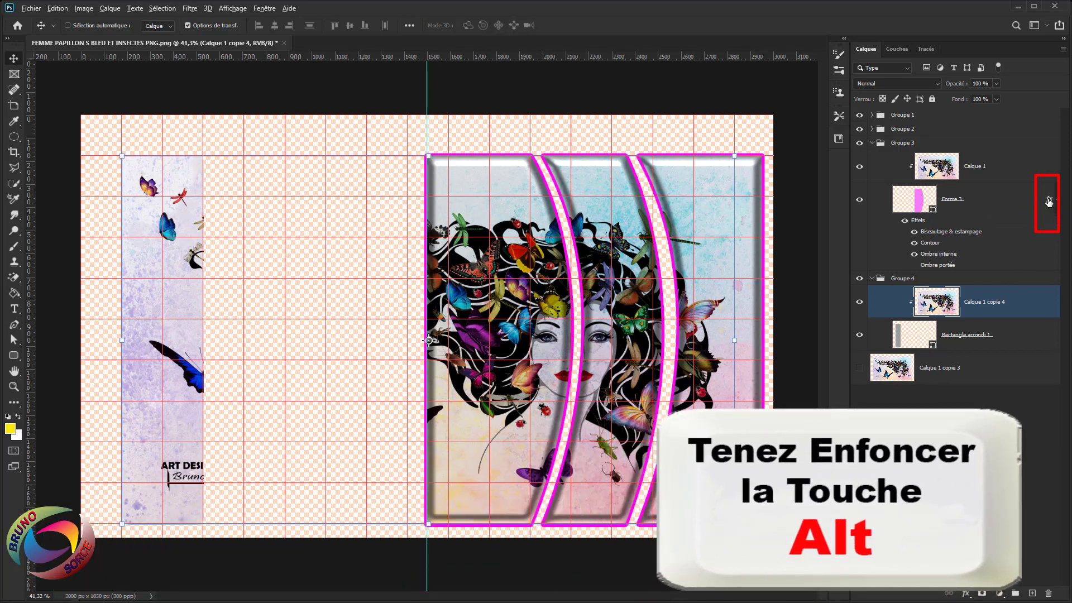
{"action": "left_click_drag", "start_coordinate": [1049, 202], "coordinate": [1043, 346]}
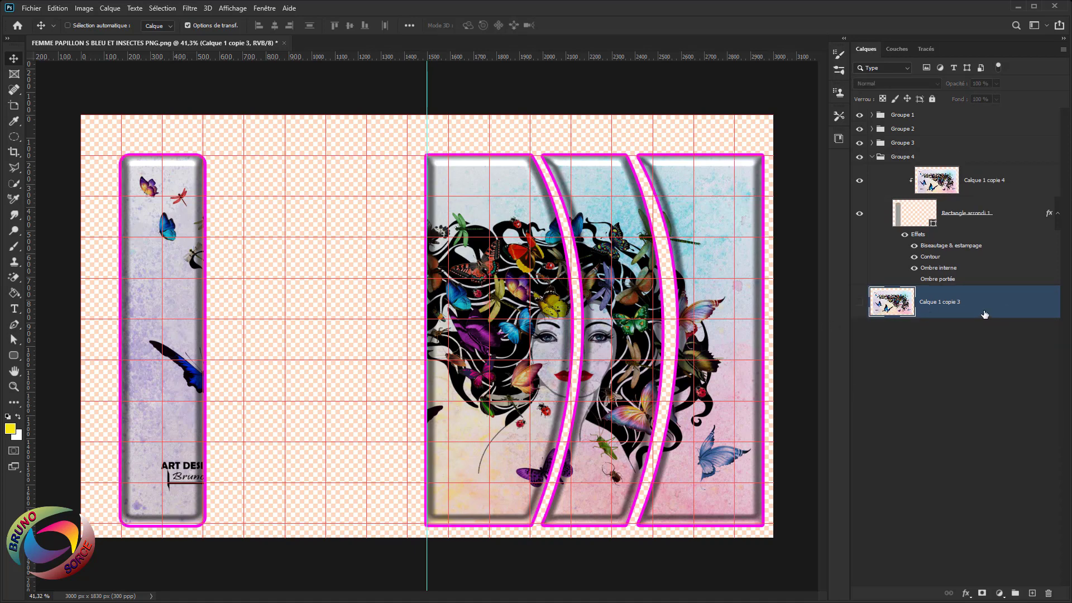
Delete the hidden layer Calque 1 copie 3 and collapse Groupe 4
{"action": "key", "text": "Delete"}
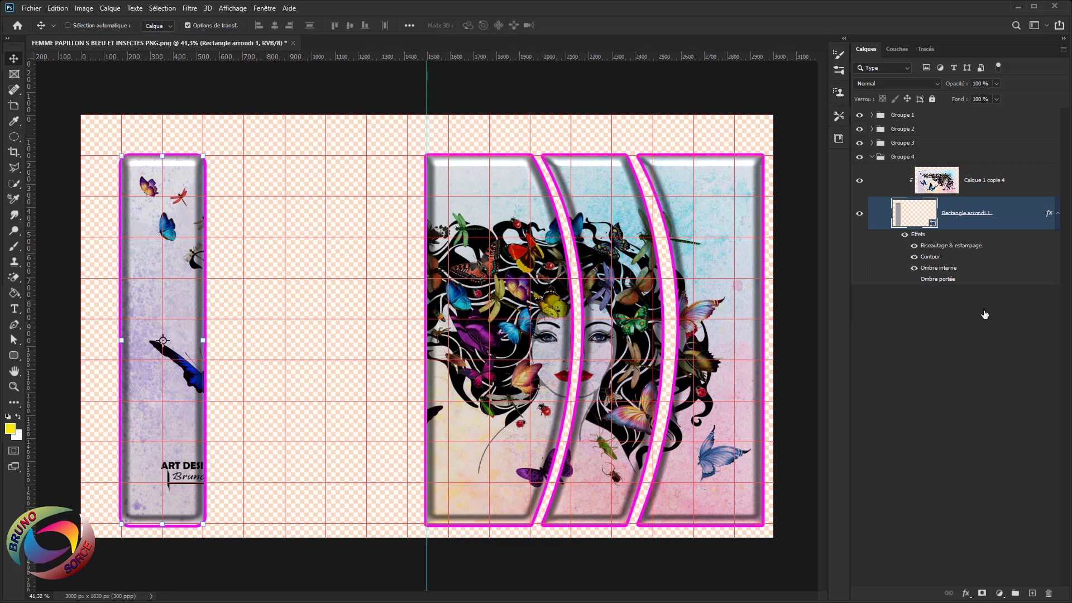
{"action": "left_click", "coordinate": [873, 158]}
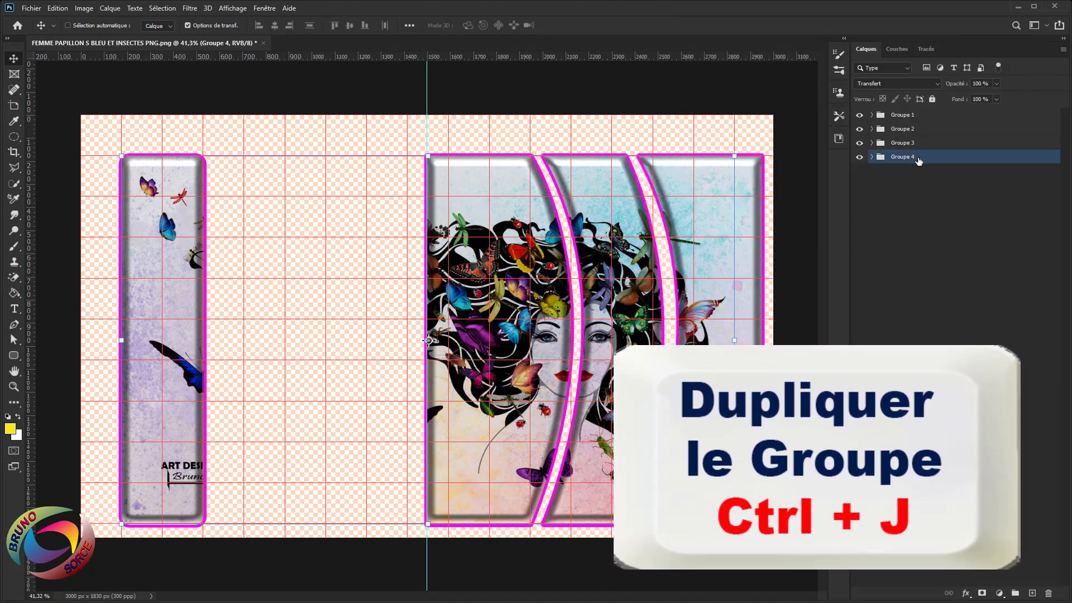
Duplicate Groupe 4 and move the copy's rounded rectangle horizontally to form a second panel just right of the first
{"action": "key", "text": "ctrl+j"}
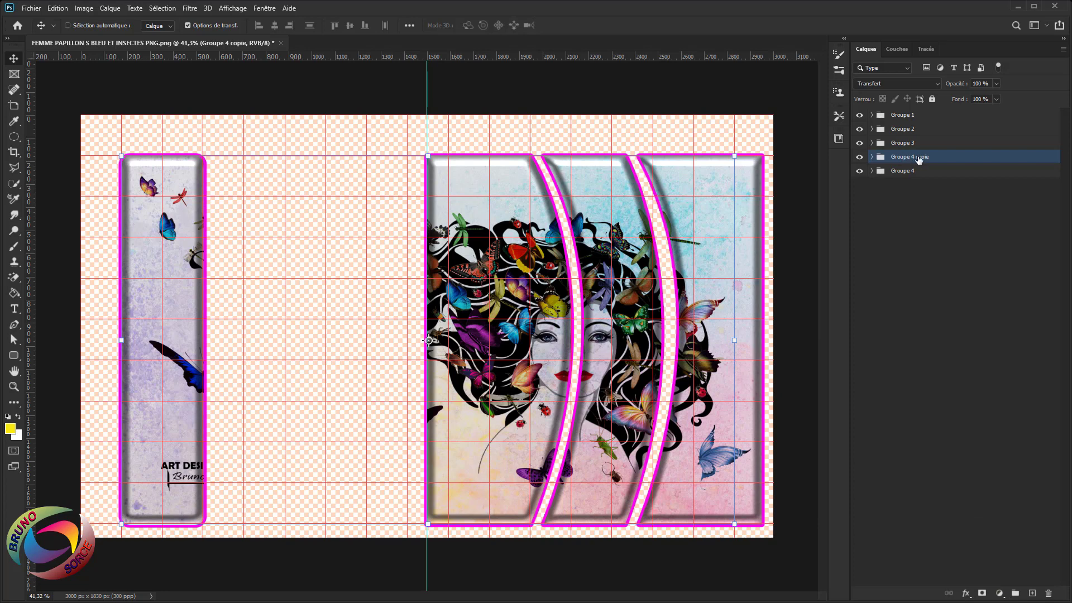
{"action": "left_click", "coordinate": [873, 158]}
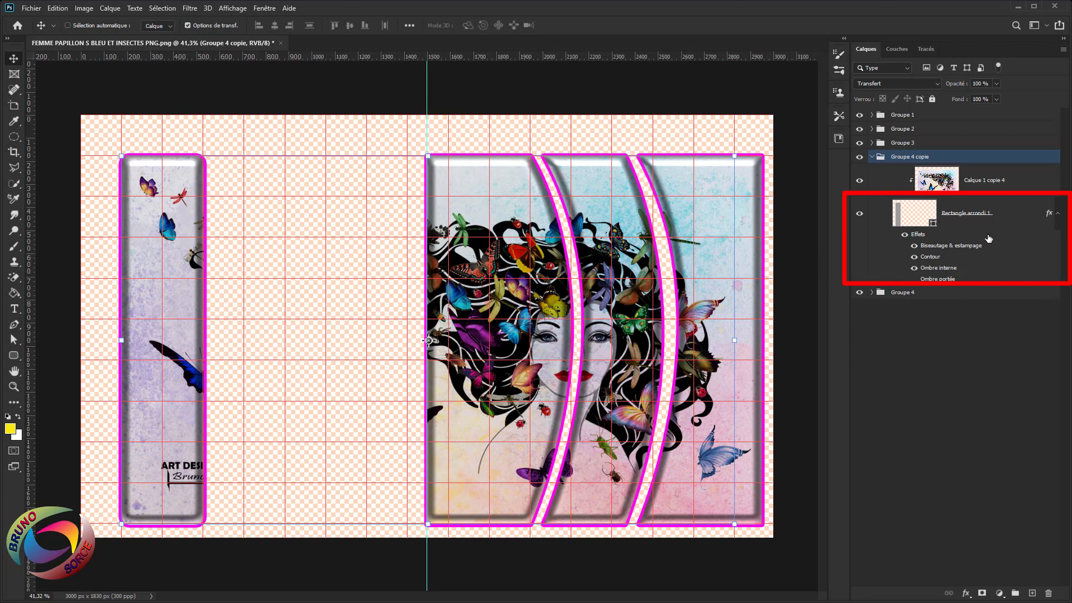
{"action": "left_click", "coordinate": [1015, 218]}
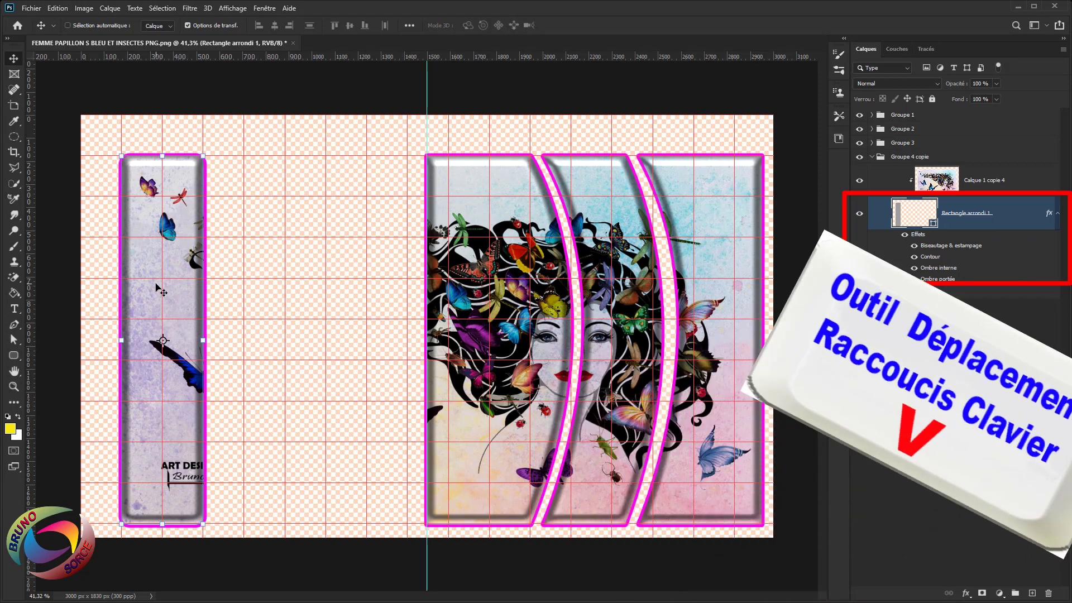
{"action": "left_click_drag", "start_coordinate": [156, 283], "coordinate": [253, 286]}
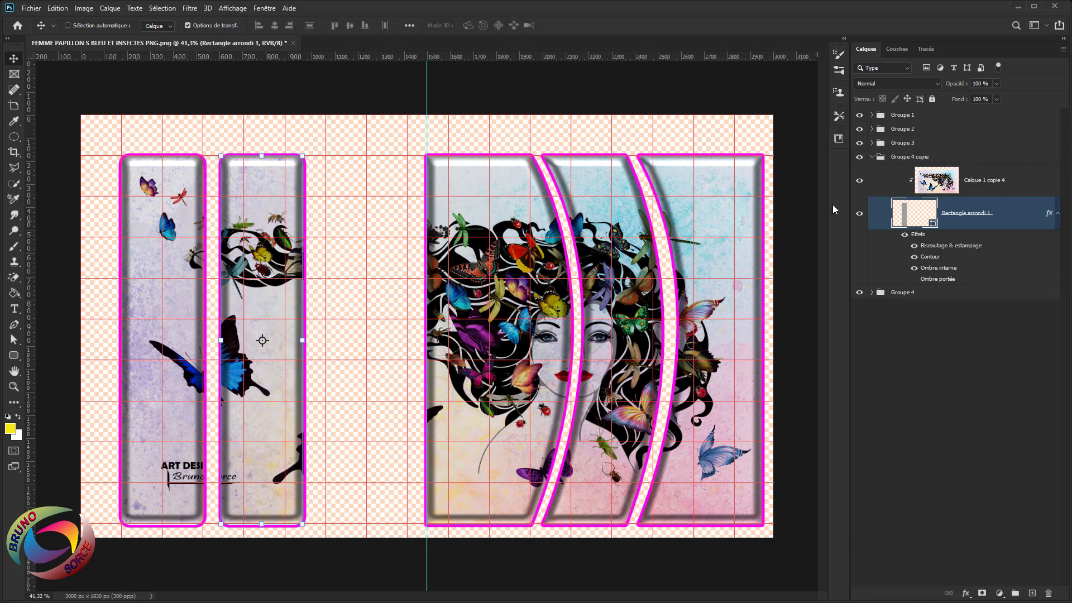
{"action": "left_click", "coordinate": [872, 157]}
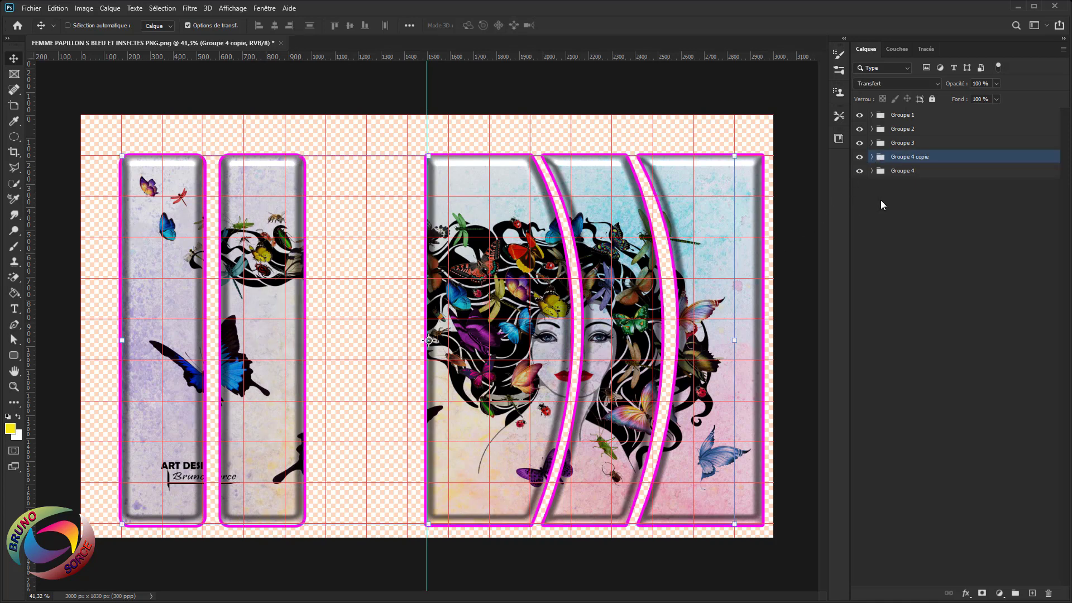
Duplicate Groupe 4 again and move the new copy's rounded rectangle into the empty space just left of the curved panels
{"action": "left_click", "coordinate": [932, 173]}
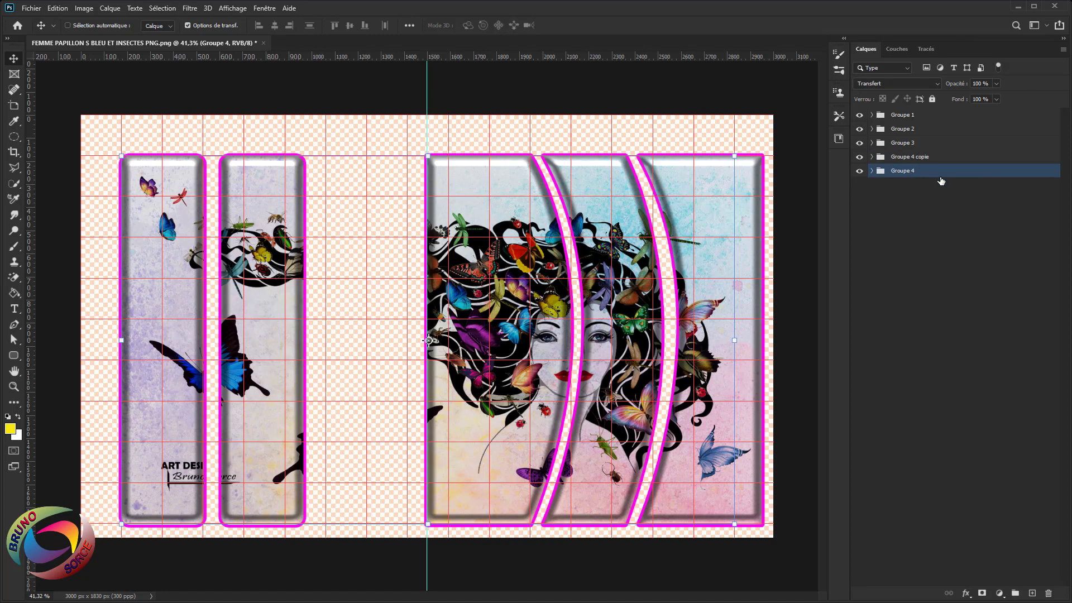
{"action": "key", "text": "ctrl+j"}
{"action": "left_click", "coordinate": [873, 172]}
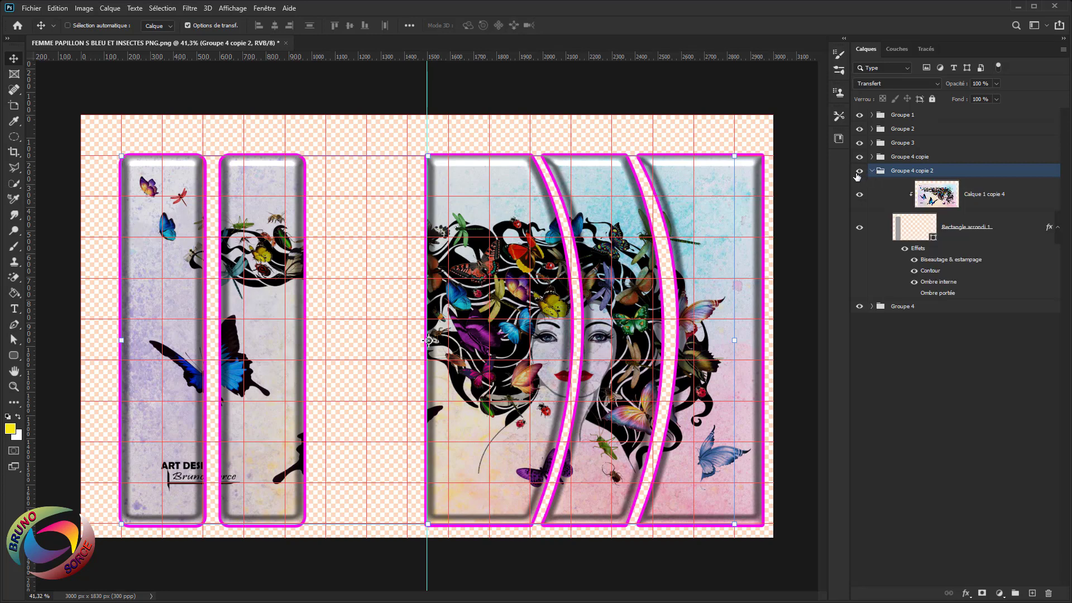
{"action": "left_click", "coordinate": [1012, 229]}
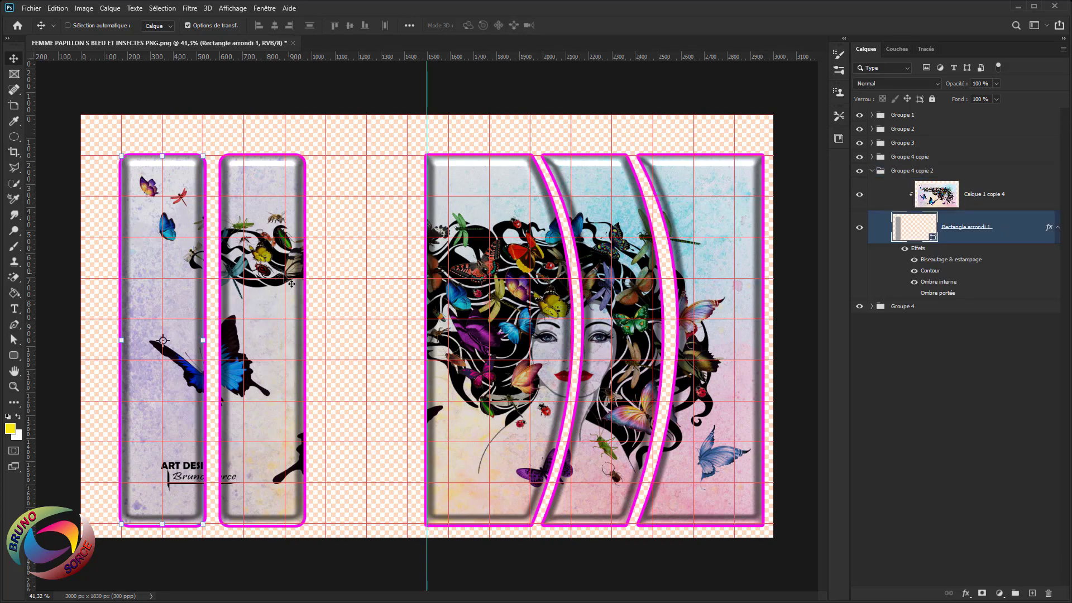
{"action": "left_click_drag", "start_coordinate": [270, 286], "coordinate": [462, 283]}
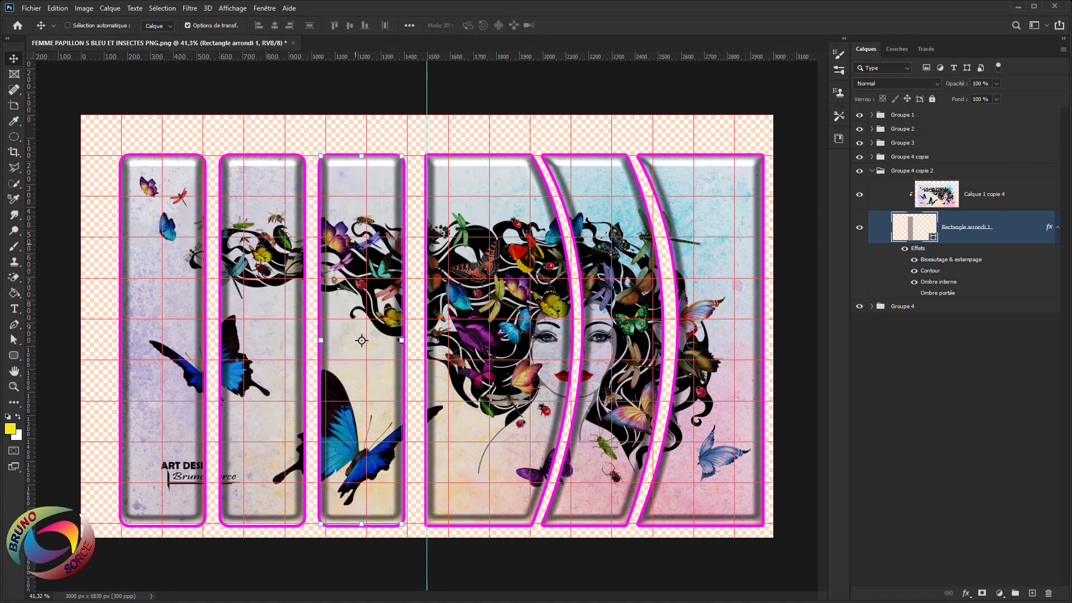
{"action": "left_click_drag", "start_coordinate": [367, 239], "coordinate": [372, 241]}
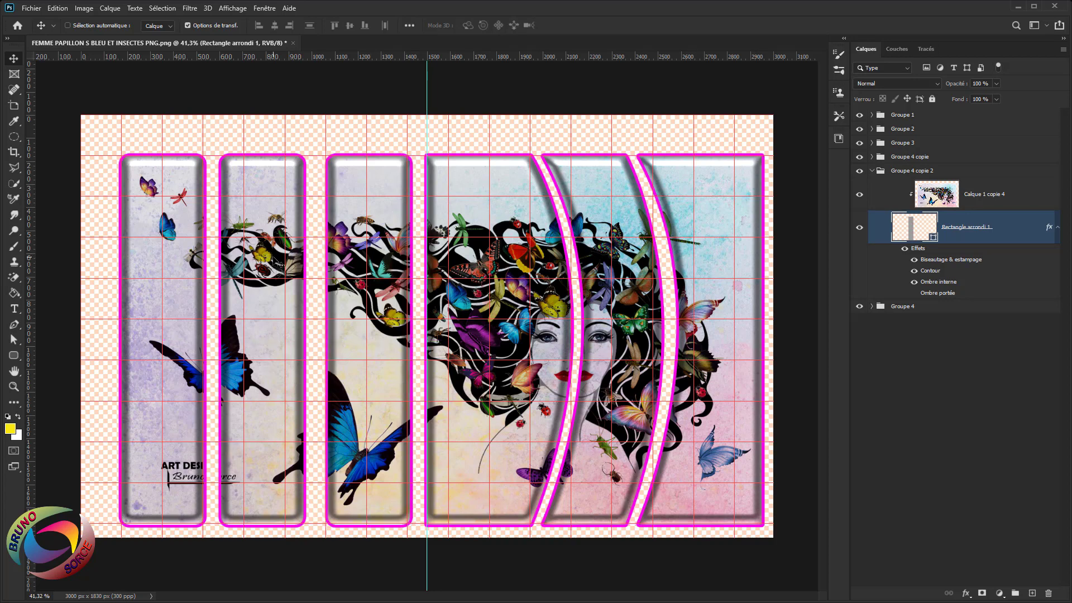
{"action": "left_click", "coordinate": [873, 172]}
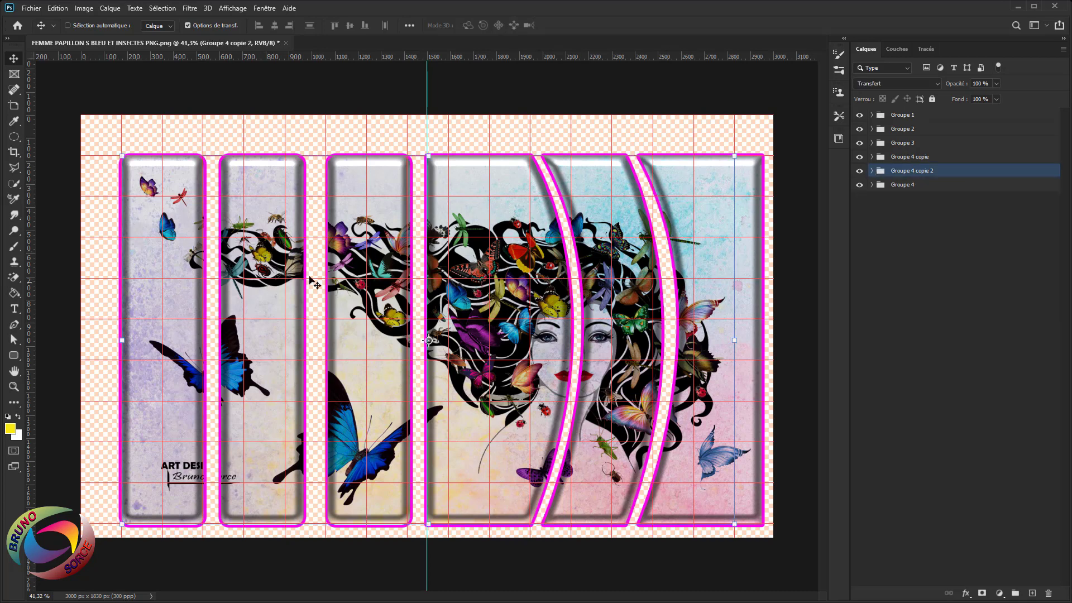
Shift Groupe 4 copie slightly right so its panel sits midway between the two neighbouring rounded rectangles
{"action": "left_click", "coordinate": [859, 157]}
{"action": "left_click", "coordinate": [906, 159]}
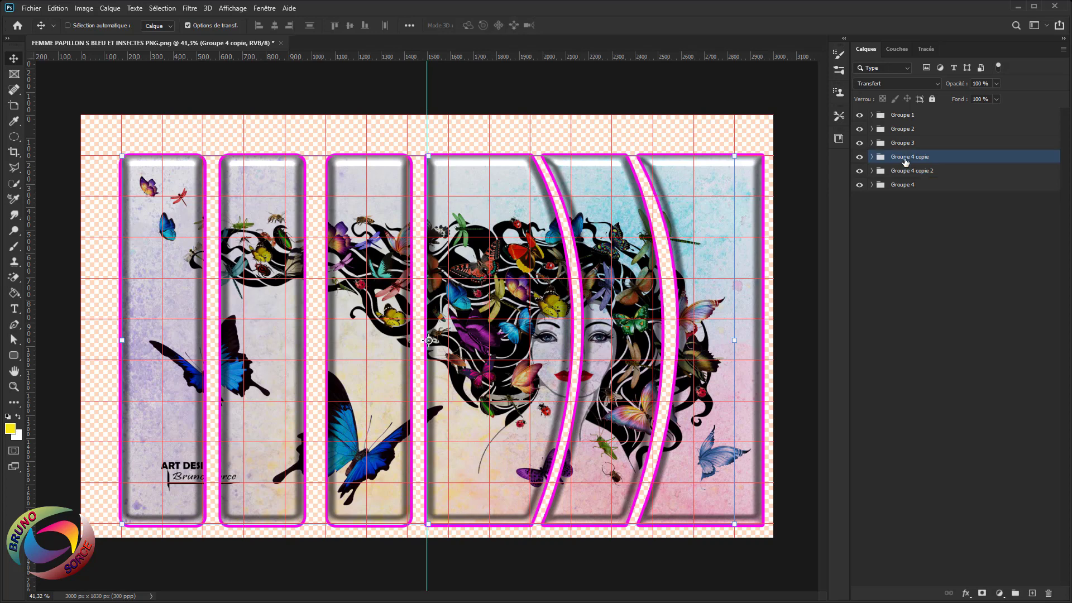
{"action": "left_click_drag", "start_coordinate": [279, 264], "coordinate": [278, 262]}
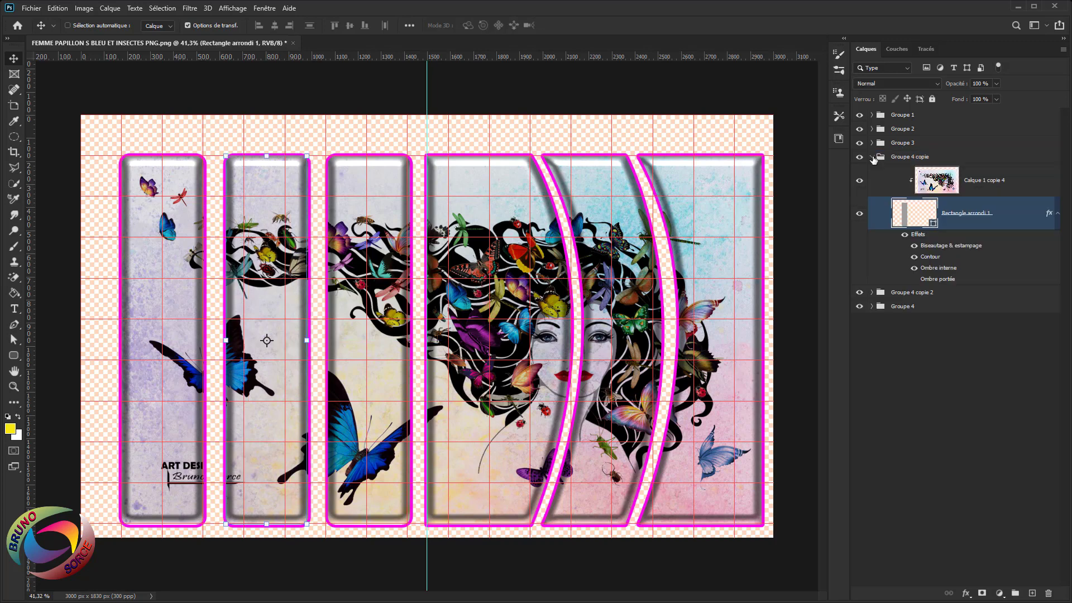
{"action": "left_click", "coordinate": [872, 157]}
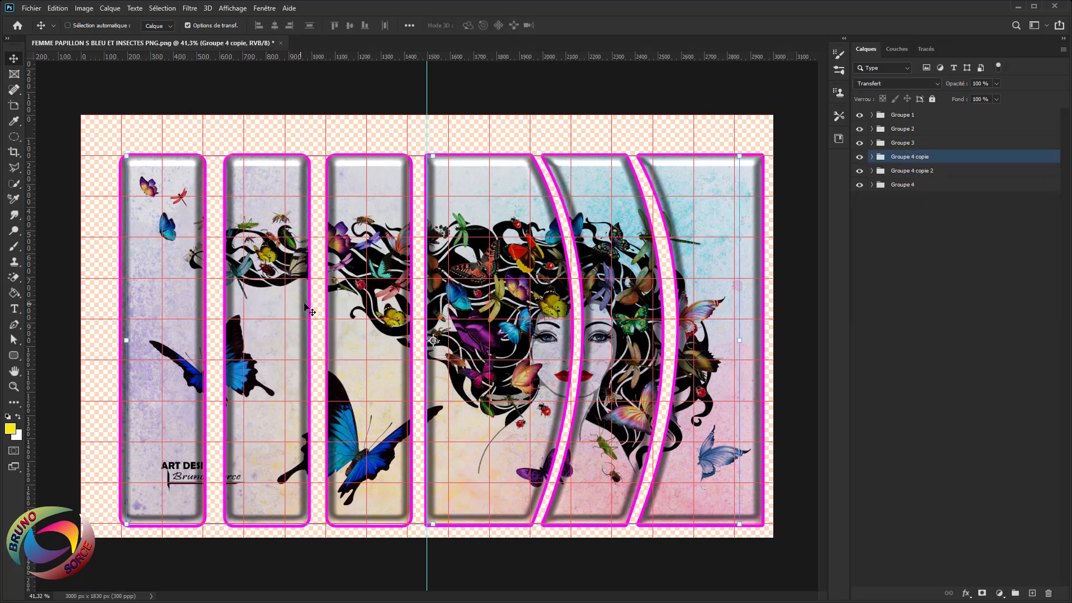
Widen the rounded rectangle in Groupe 4 copie to 117.75% on both sides, narrowing the gaps to its neighbours
{"action": "left_click", "coordinate": [872, 157]}
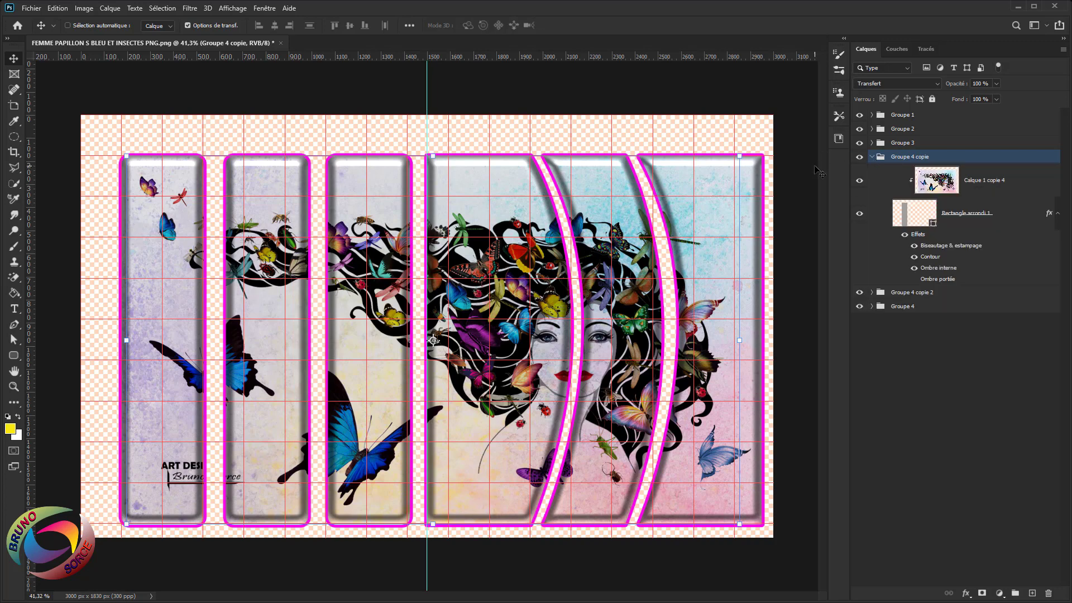
{"action": "left_click", "coordinate": [1011, 219]}
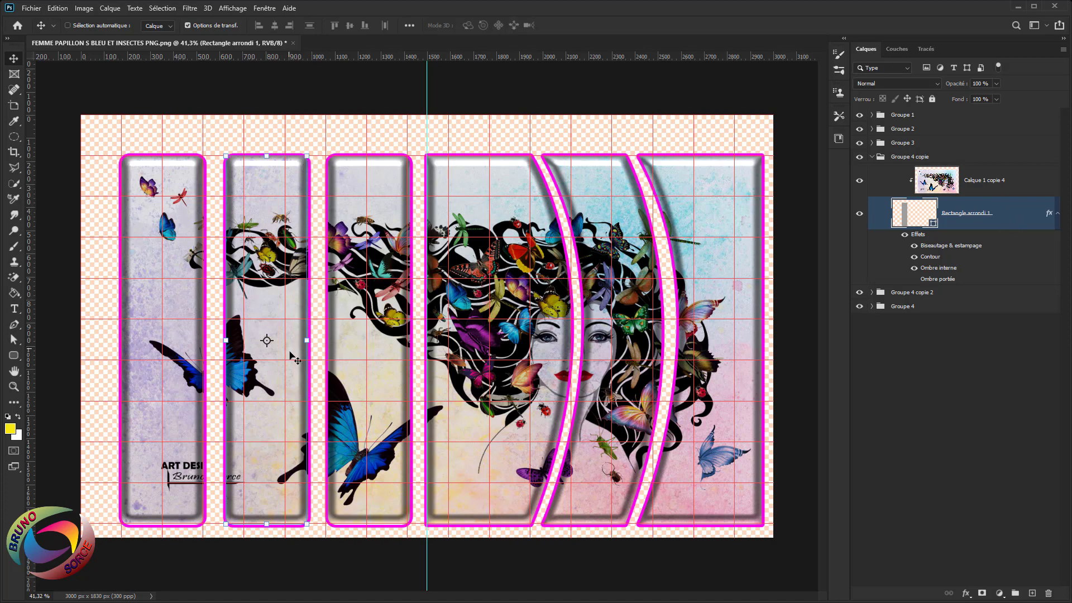
{"action": "mouse_move", "coordinate": [308, 340]}
{"action": "left_mouse_down"}
{"action": "mouse_move", "coordinate": [323, 338]}
{"action": "mouse_move", "coordinate": [314, 340]}
{"action": "left_mouse_up"}
{"action": "left_click_drag", "start_coordinate": [224, 341], "coordinate": [217, 340]}
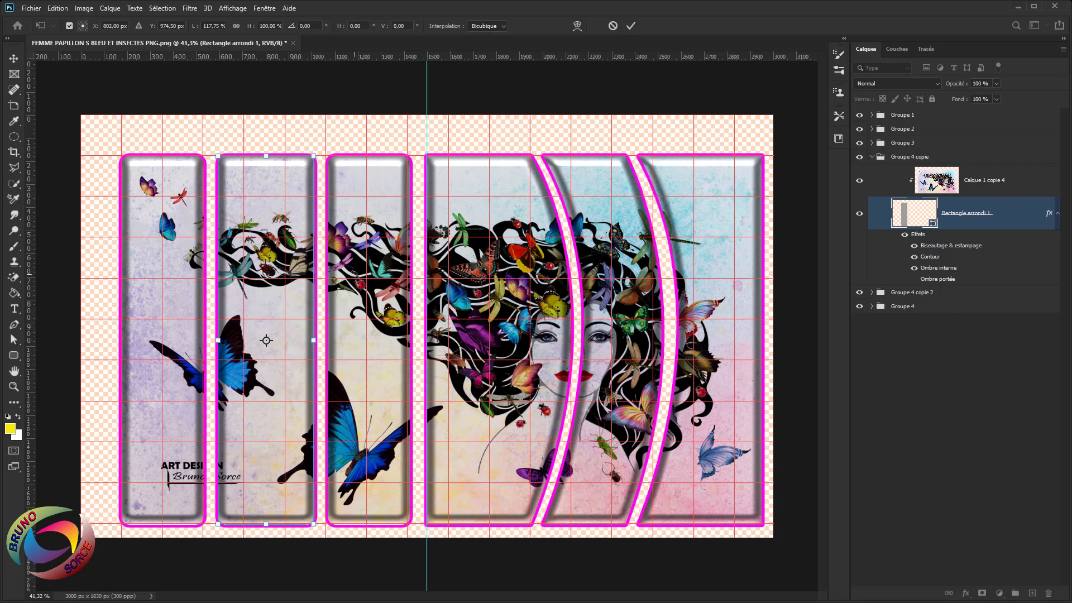
{"action": "key", "text": "Return"}
{"action": "left_click", "coordinate": [872, 157]}
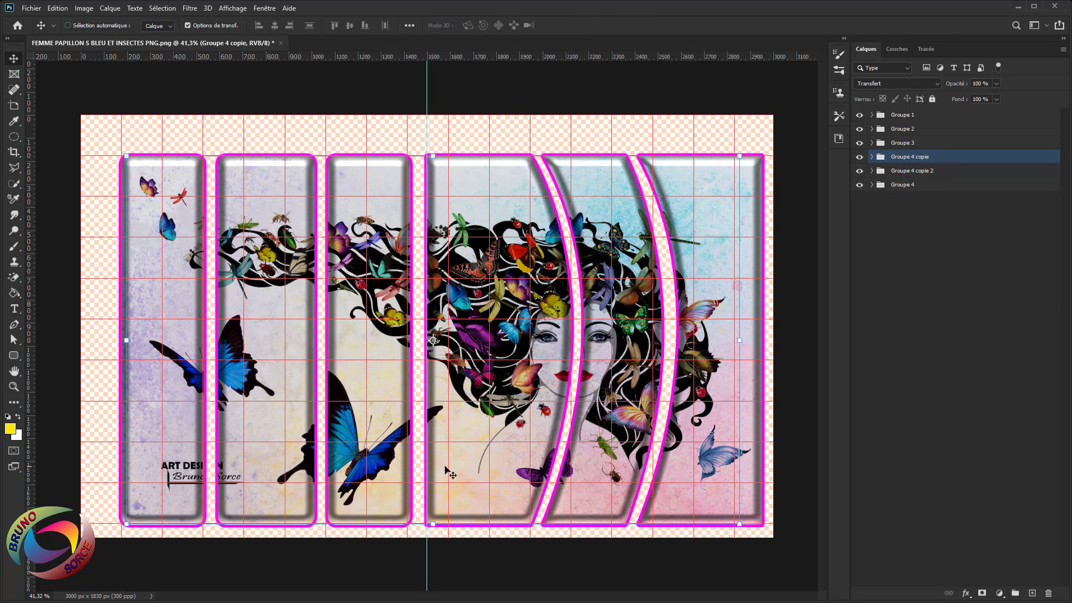
Select all six groups from Groupe 1 to Groupe 4 and move them together slightly up and left on the canvas
{"action": "left_click", "coordinate": [941, 117]}
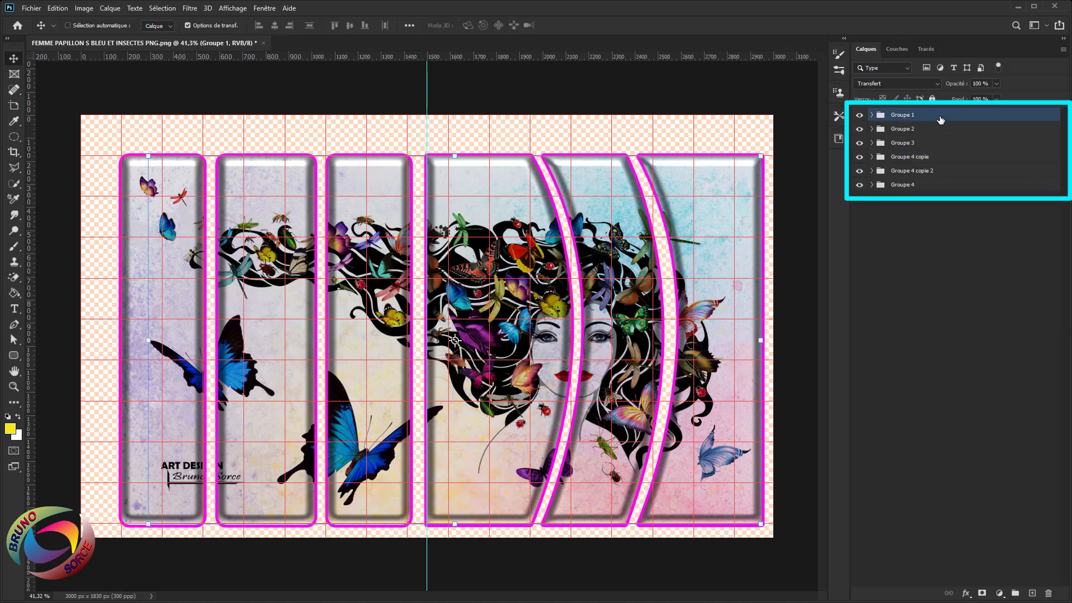
{"action": "left_click", "coordinate": [962, 185], "text": "shift"}
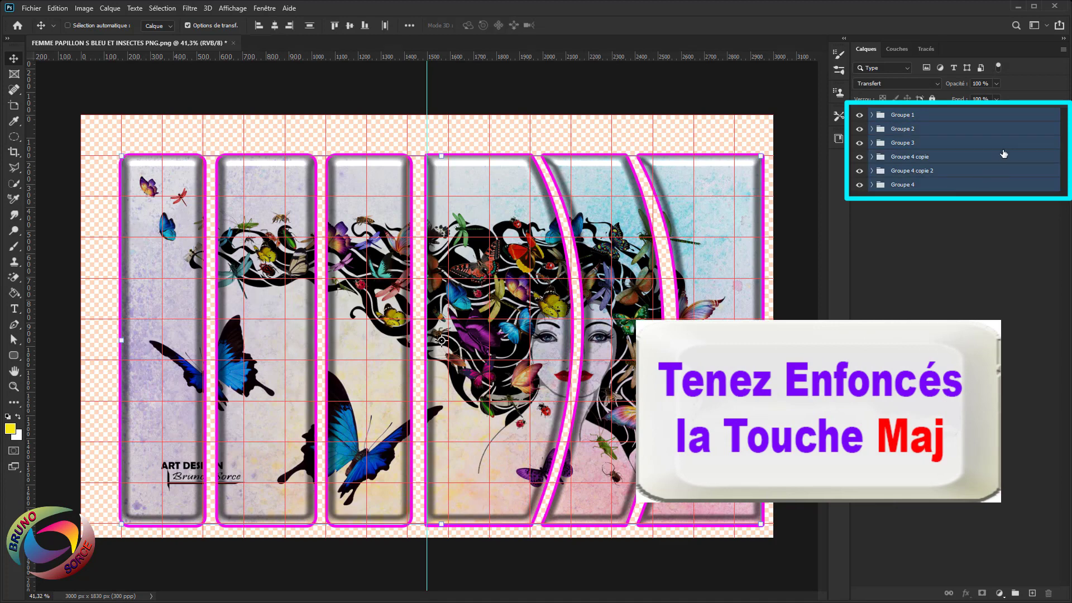
{"action": "mouse_move", "coordinate": [500, 231]}
{"action": "left_mouse_down"}
{"action": "mouse_move", "coordinate": [479, 219]}
{"action": "mouse_move", "coordinate": [491, 217]}
{"action": "left_mouse_up"}
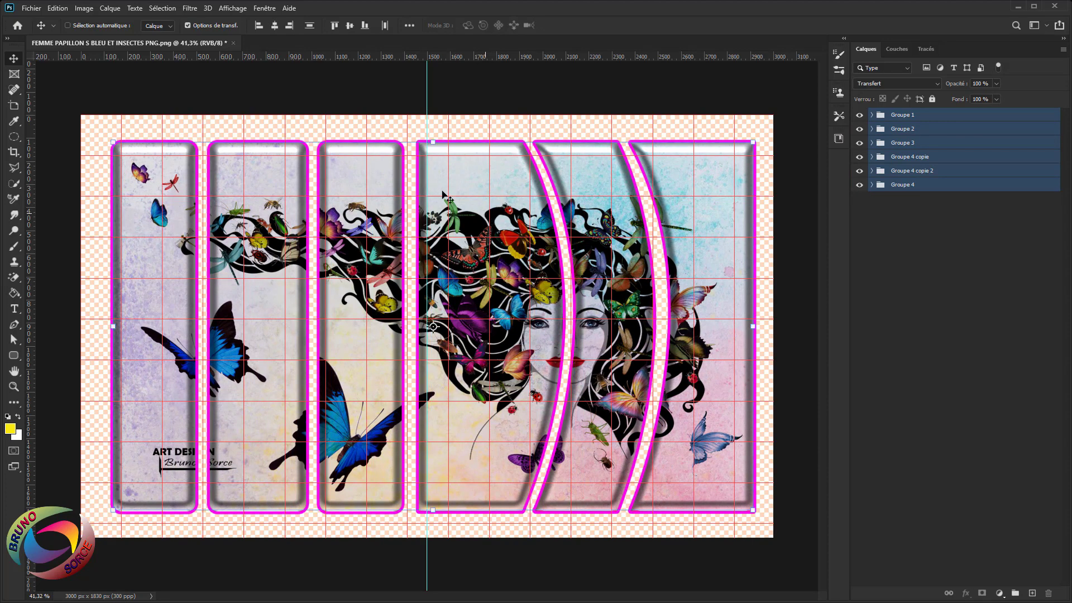
Hide the grid and remove the vertical guide from the canvas
{"action": "left_click", "coordinate": [232, 8]}
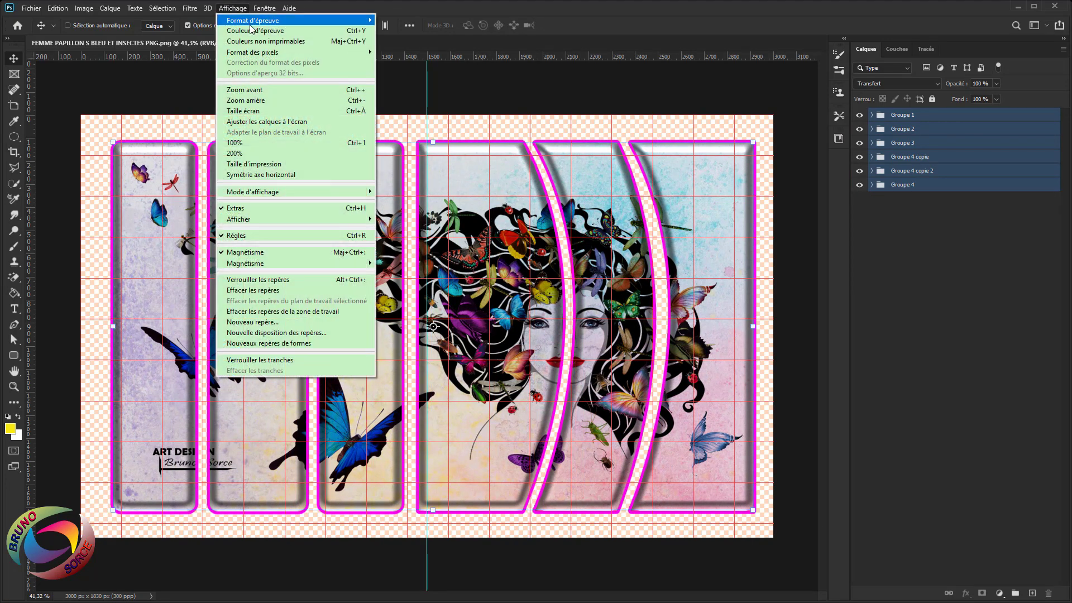
{"action": "mouse_move", "coordinate": [249, 223]}
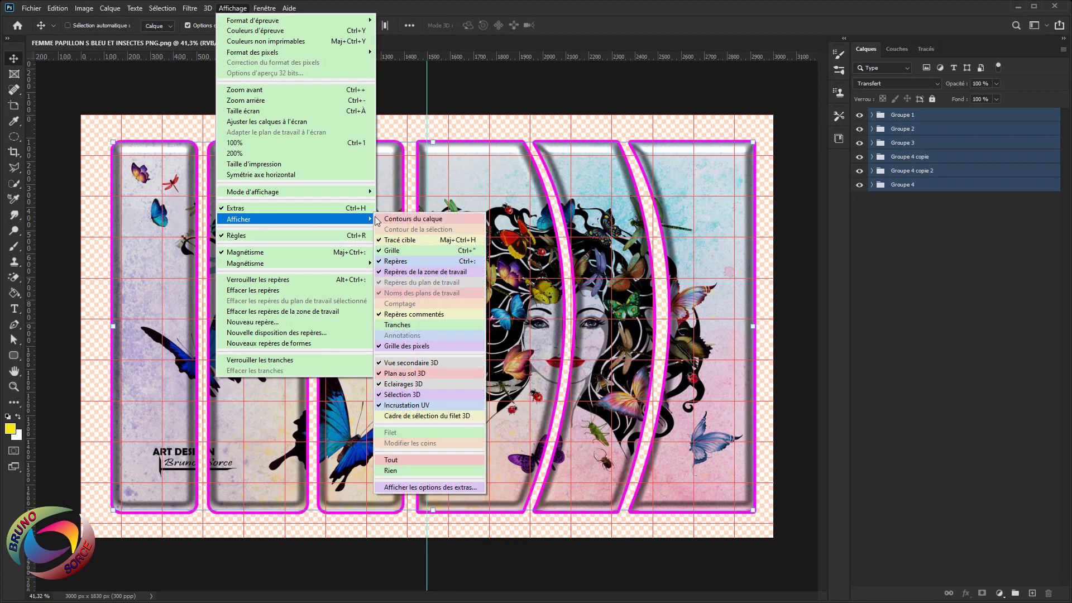
{"action": "left_click", "coordinate": [391, 253]}
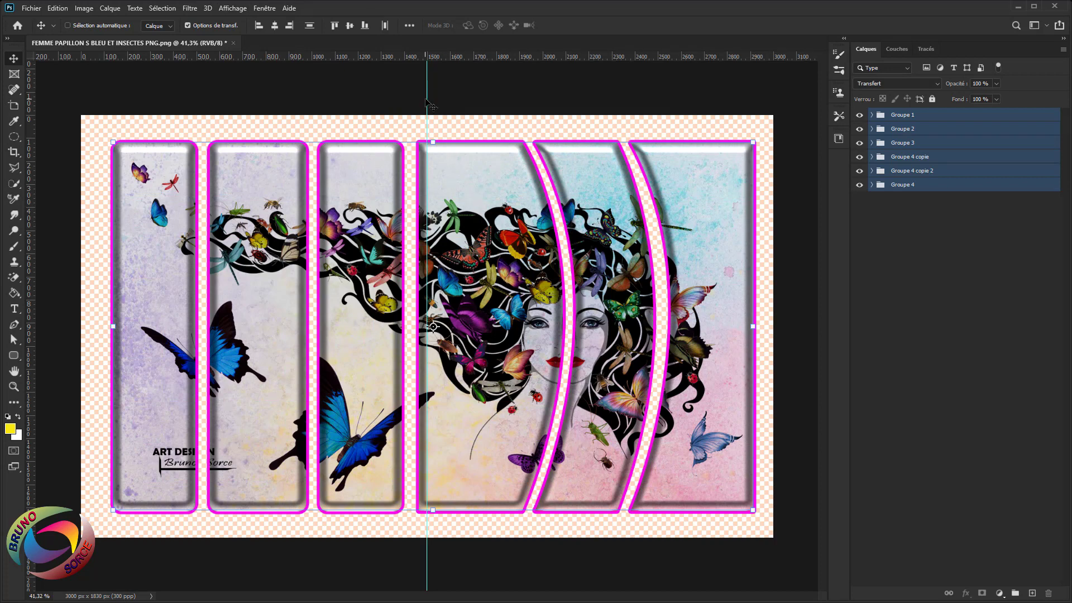
{"action": "left_click_drag", "start_coordinate": [428, 100], "coordinate": [959, 115]}
Fine-tune the position of all six groups together so the panels are evenly centred on the canvas
{"action": "left_click_drag", "start_coordinate": [611, 260], "coordinate": [605, 264]}
{"action": "key", "text": "Right"}
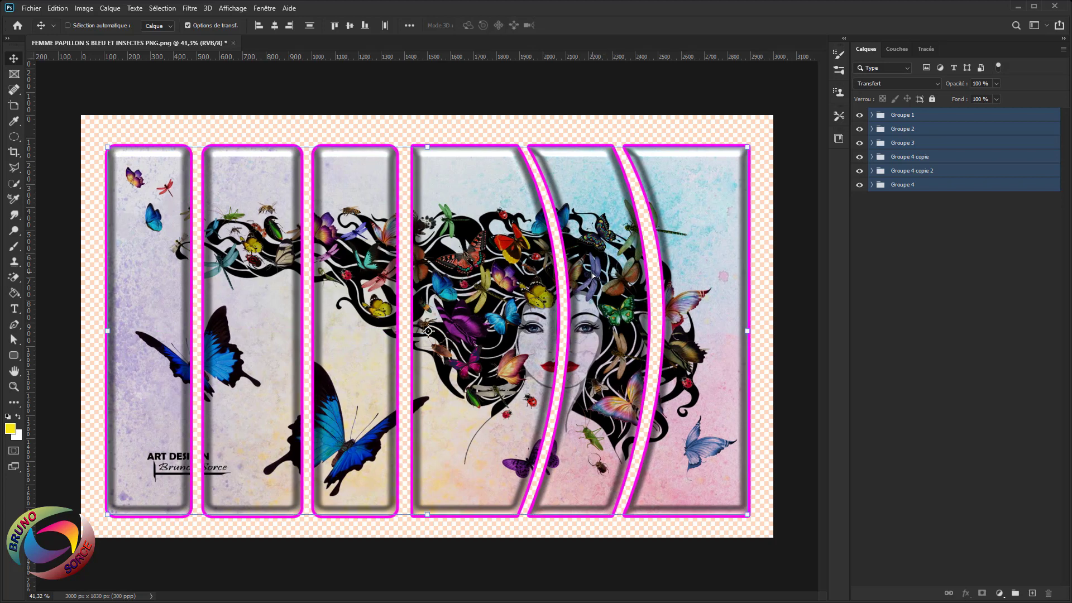
{"action": "key", "text": "Up"}
{"action": "key", "text": "Up"}
{"action": "key", "text": "Up"}
{"action": "key", "text": "Up"}
{"action": "key", "text": "Up"}
{"action": "key", "text": "Up"}
{"action": "key", "text": "Up"}
{"action": "key", "text": "Up"}
{"action": "key", "text": "Left"}
{"action": "key", "text": "Left"}
{"action": "key", "text": "Left"}
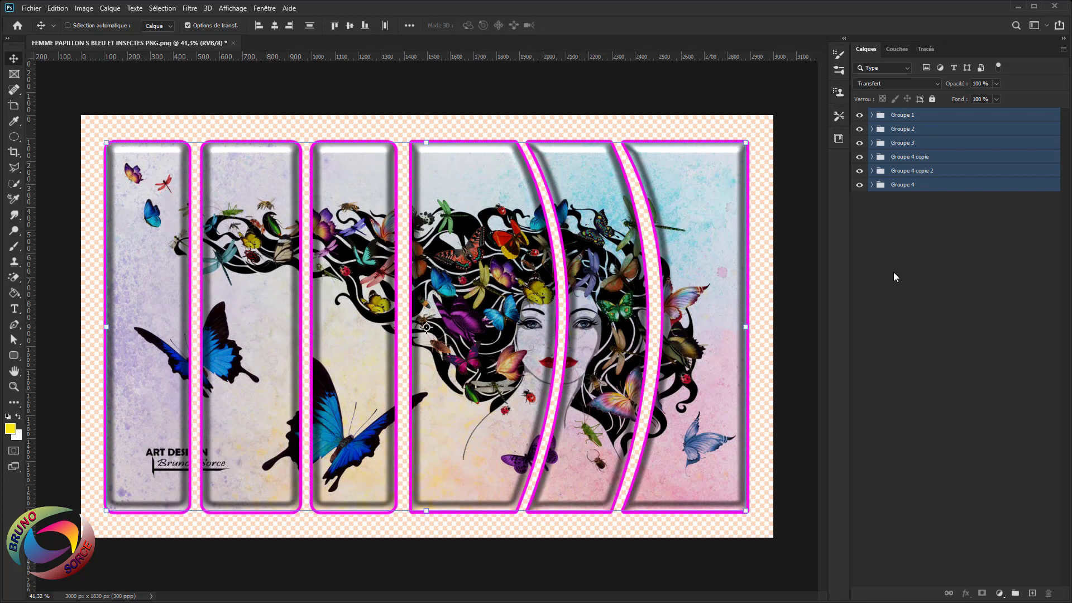
Add a solid colour fill layer in yellow f7e911 and place it beneath Groupe 4 as the background of all panels
{"action": "left_click", "coordinate": [921, 223]}
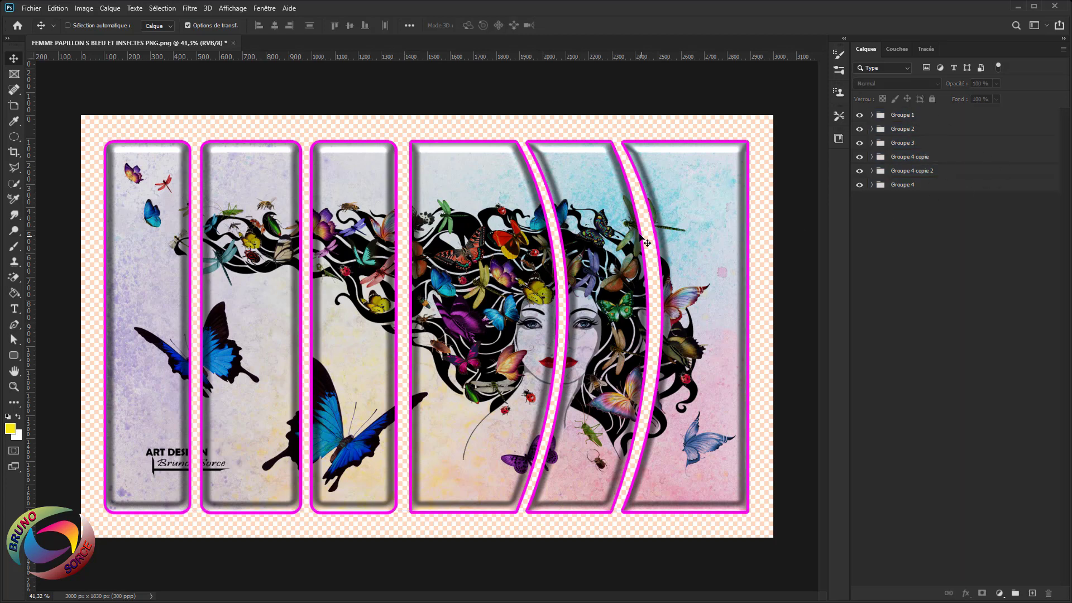
{"action": "left_click", "coordinate": [920, 184]}
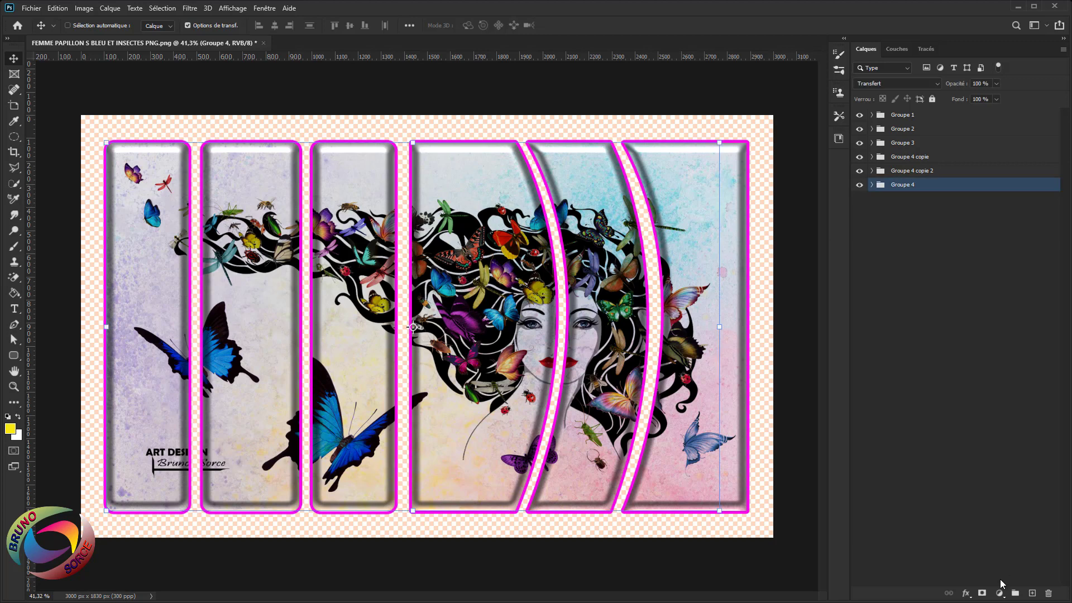
{"action": "left_click", "coordinate": [999, 593]}
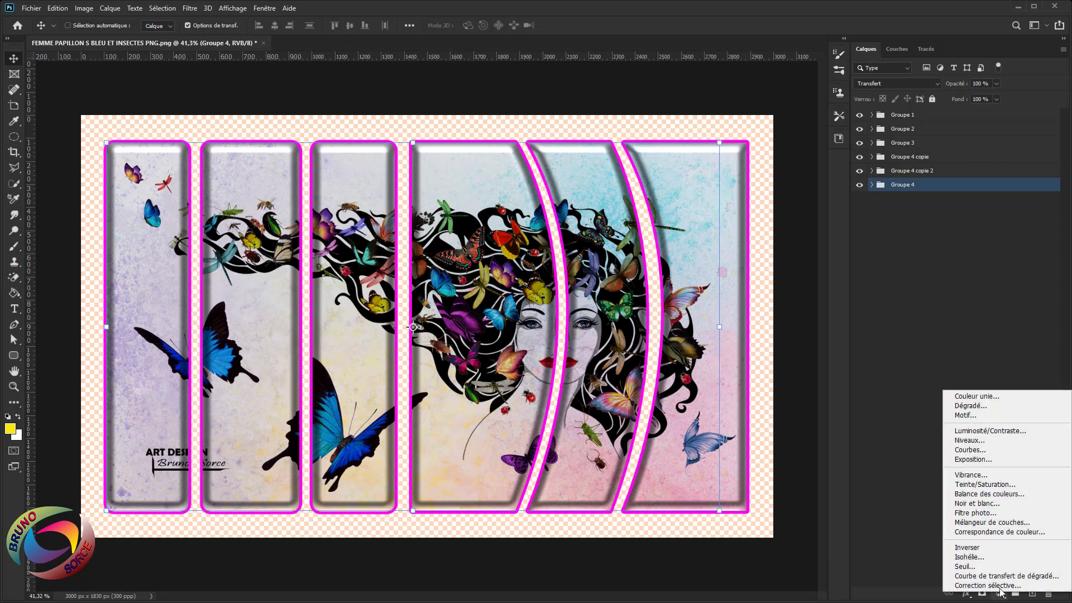
{"action": "left_click", "coordinate": [977, 397]}
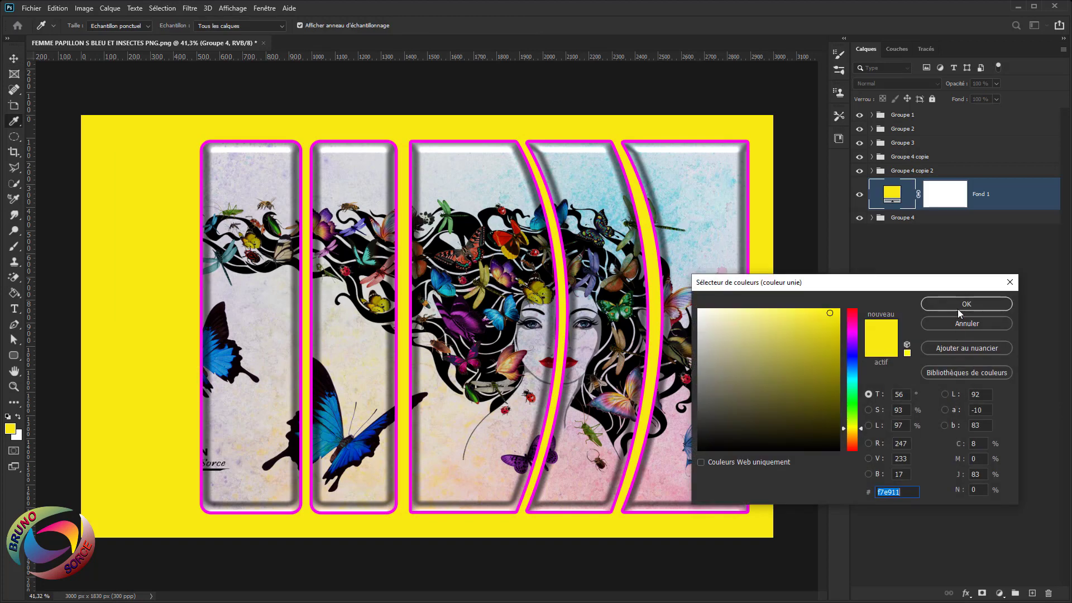
{"action": "left_click", "coordinate": [957, 306]}
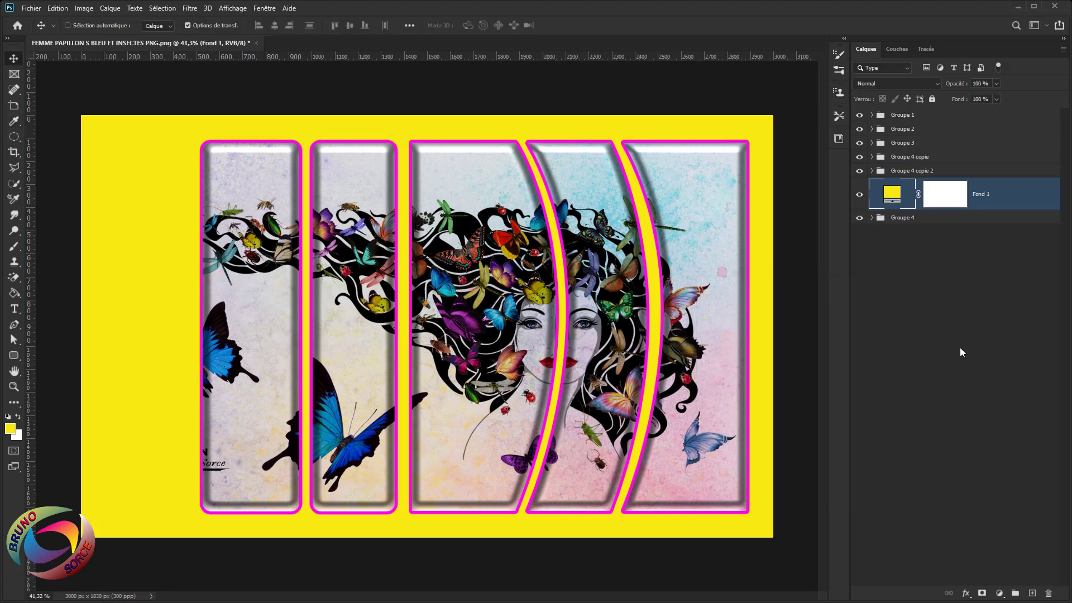
{"action": "left_click_drag", "start_coordinate": [996, 197], "coordinate": [995, 242]}
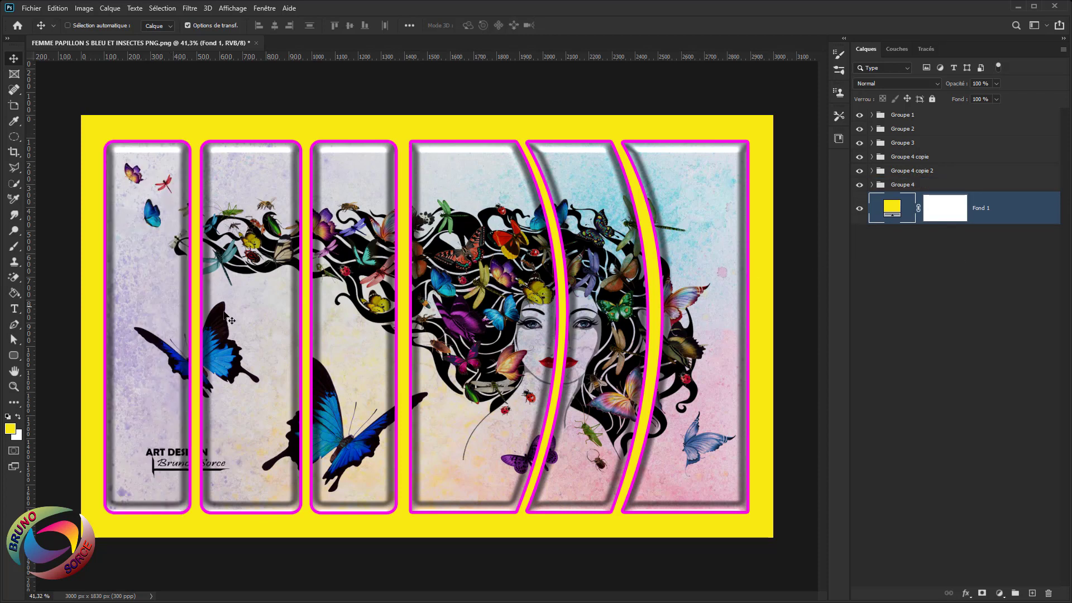
Open the yellow fill layer's style settings, bring back the missing effects in the list and enable the pattern overlay
{"action": "double_click", "coordinate": [1051, 212]}
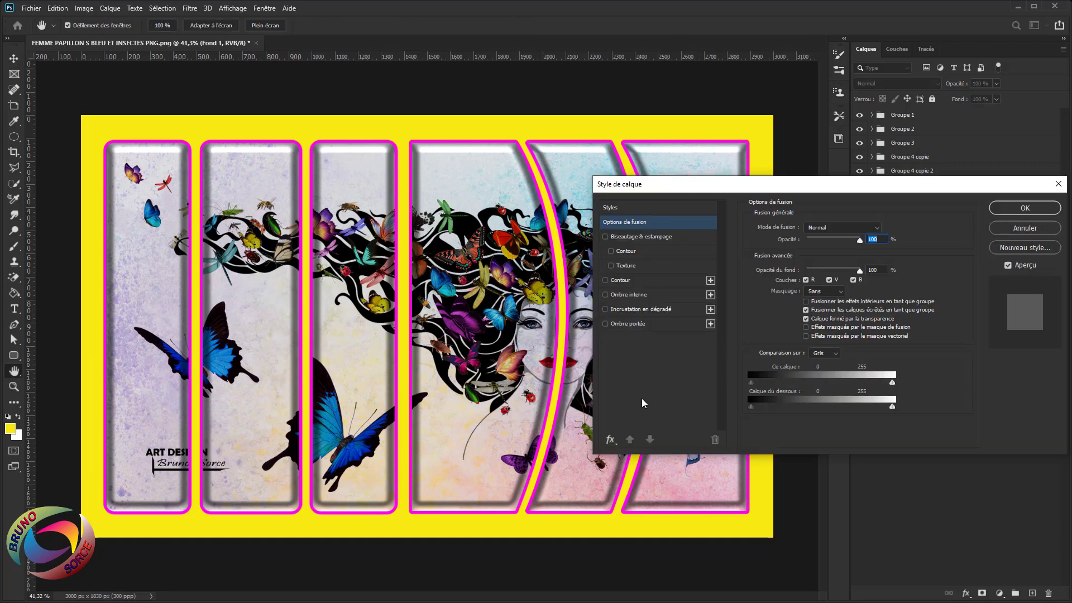
{"action": "left_click", "coordinate": [610, 441]}
{"action": "left_click", "coordinate": [626, 454]}
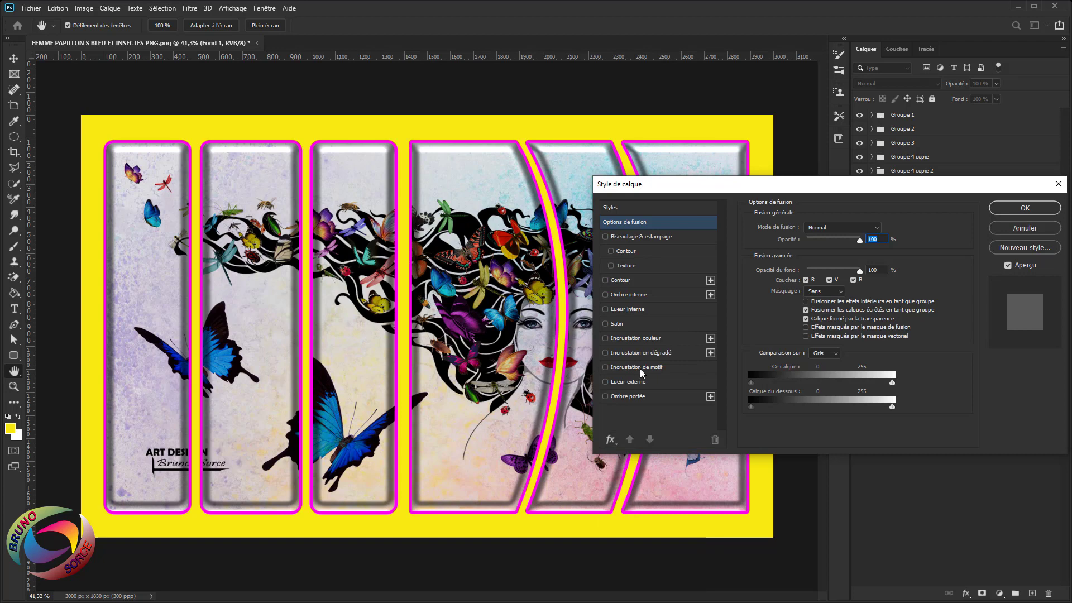
{"action": "left_click", "coordinate": [635, 367]}
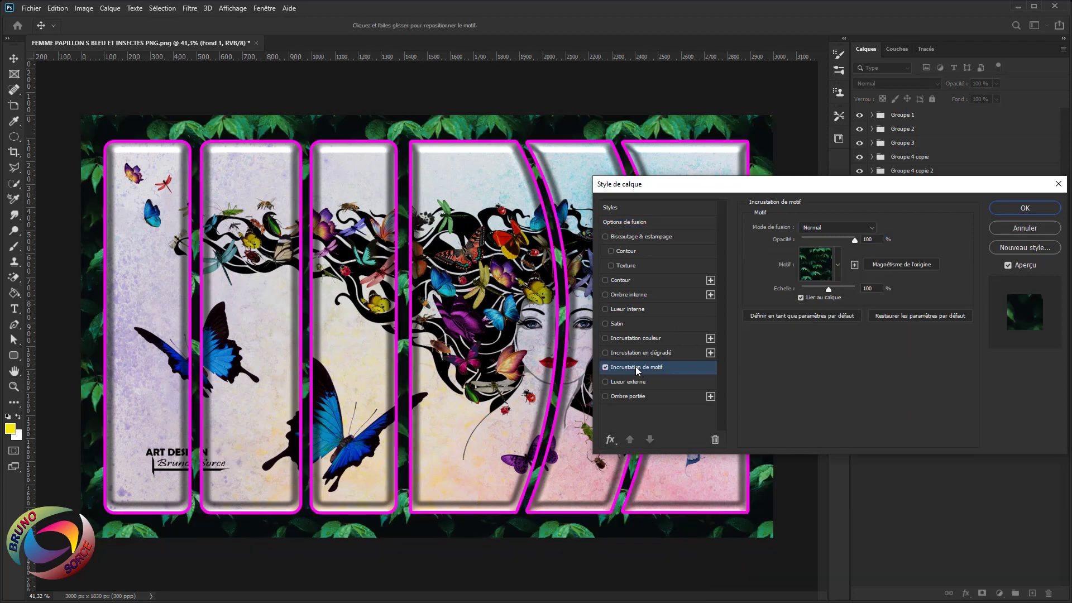
Set the overlay pattern to a starry space texture from the Espace 03 set and apply the layer style
{"action": "left_click", "coordinate": [839, 263]}
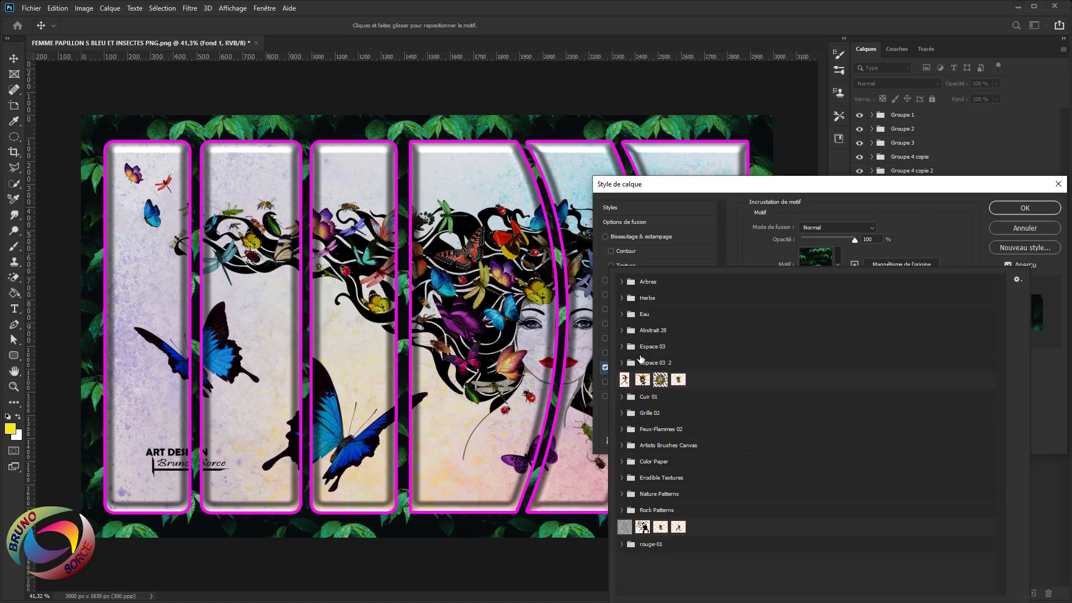
{"action": "left_click", "coordinate": [620, 345]}
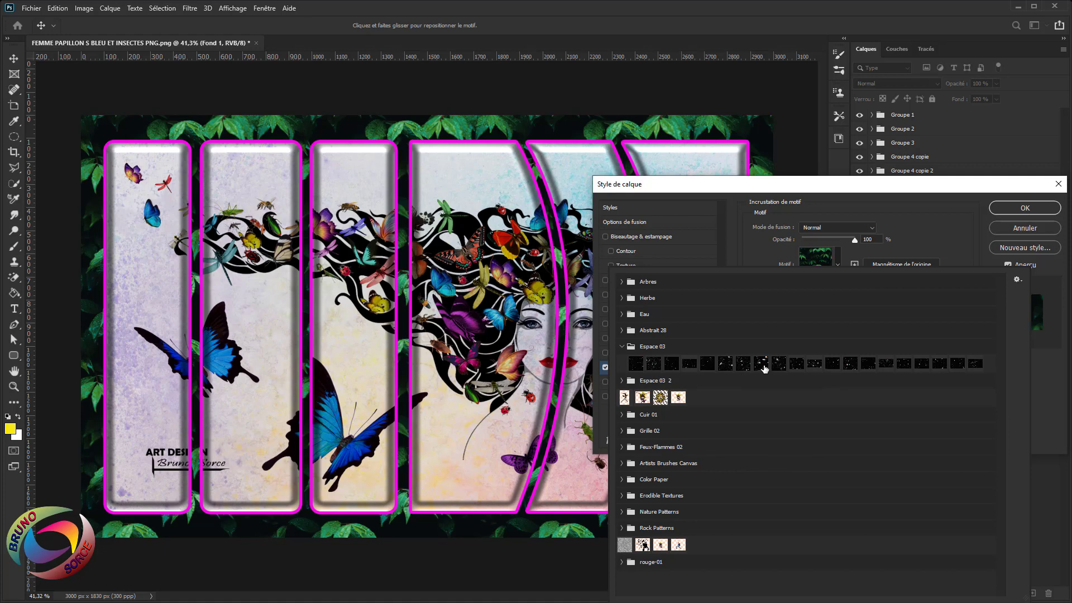
{"action": "left_click", "coordinate": [761, 364]}
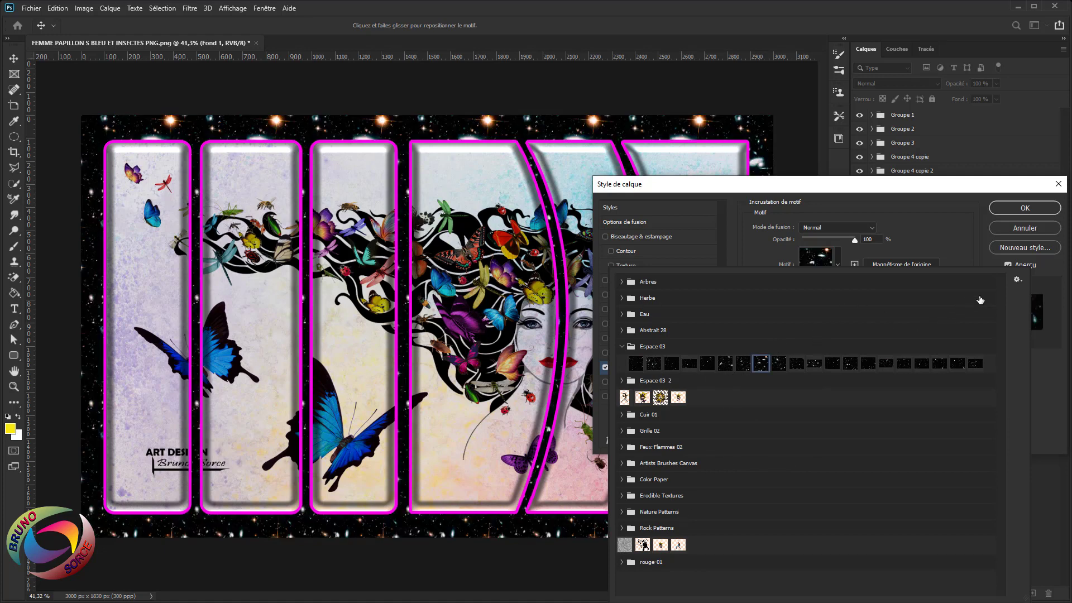
{"action": "left_click", "coordinate": [947, 216]}
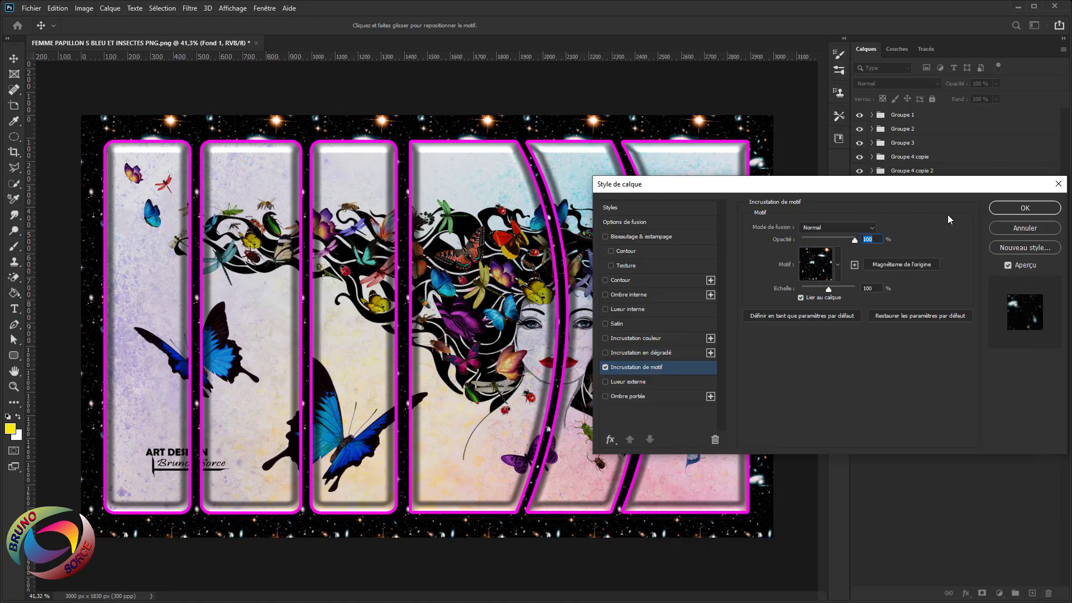
{"action": "left_click", "coordinate": [1007, 209]}
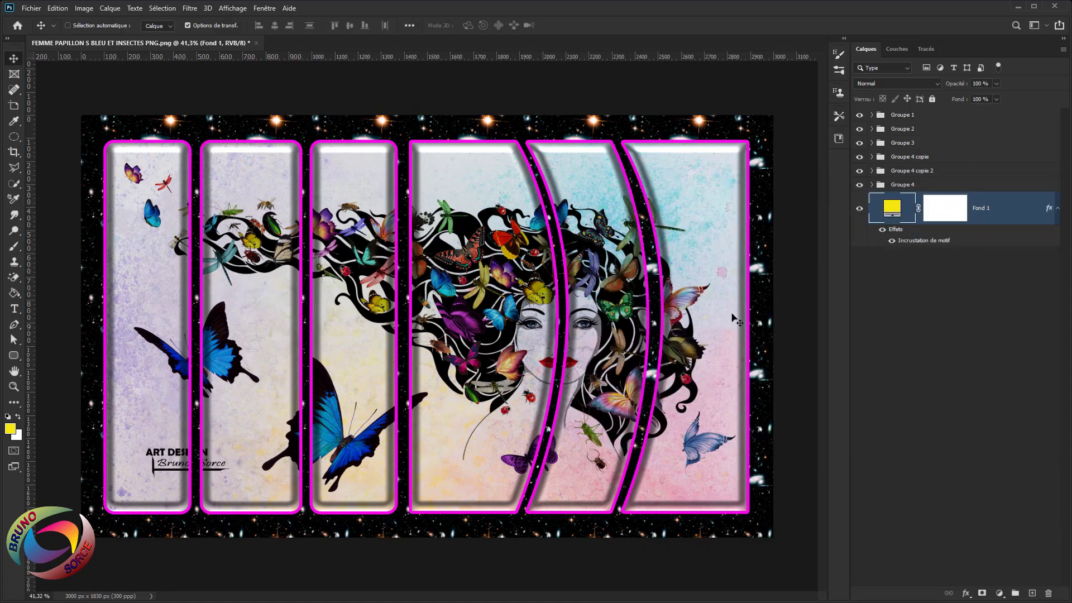